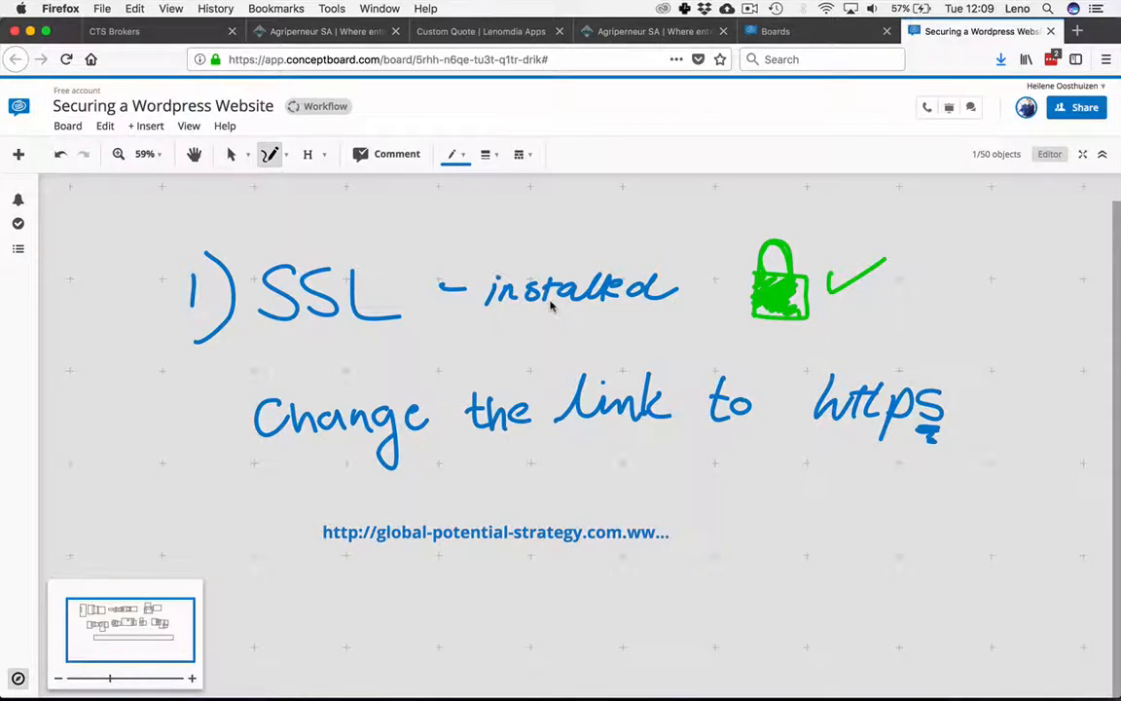
key("super+Tab")
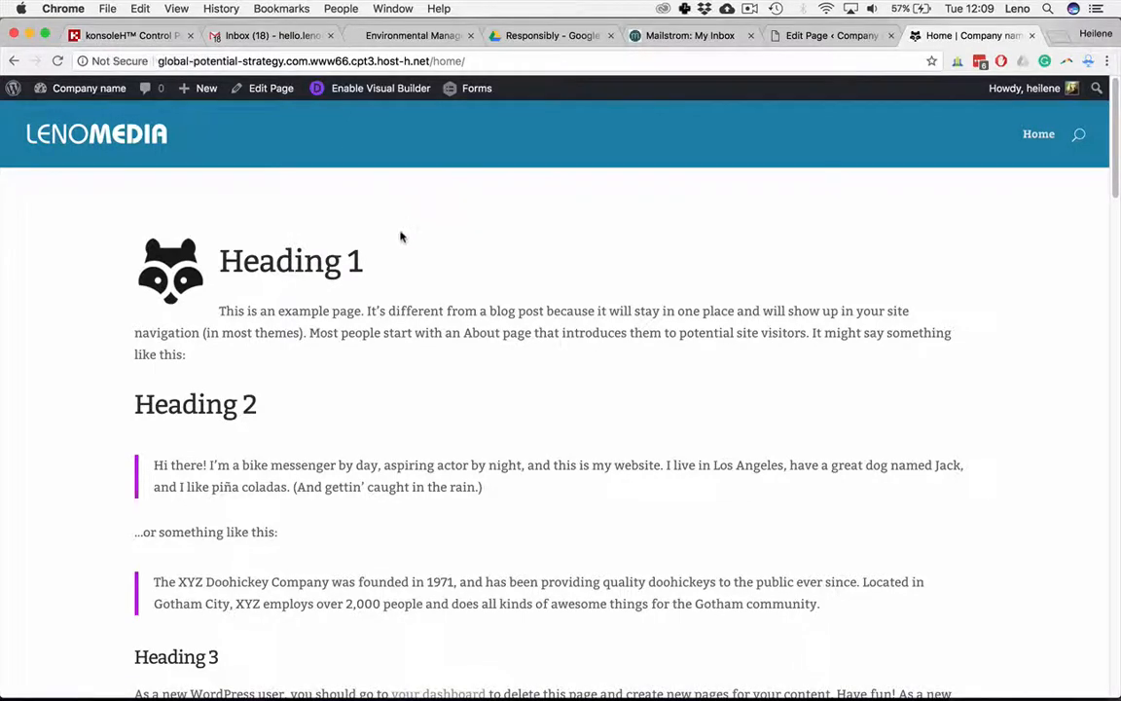
left_click(660, 35)
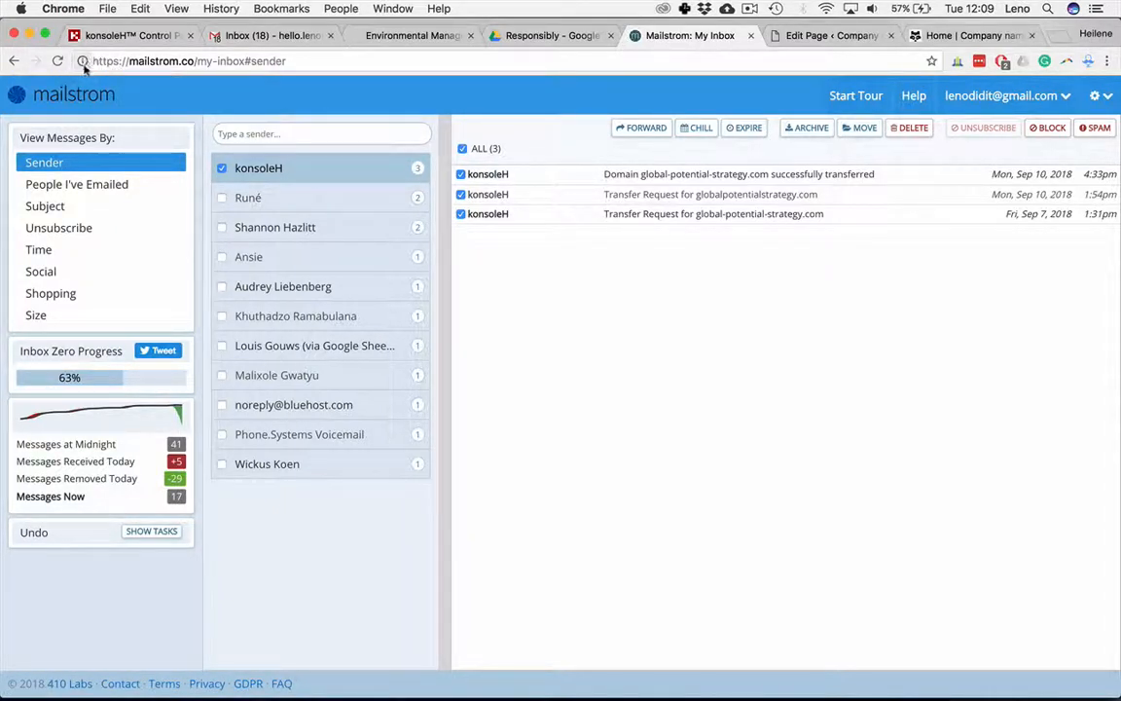
key("super+Tab")
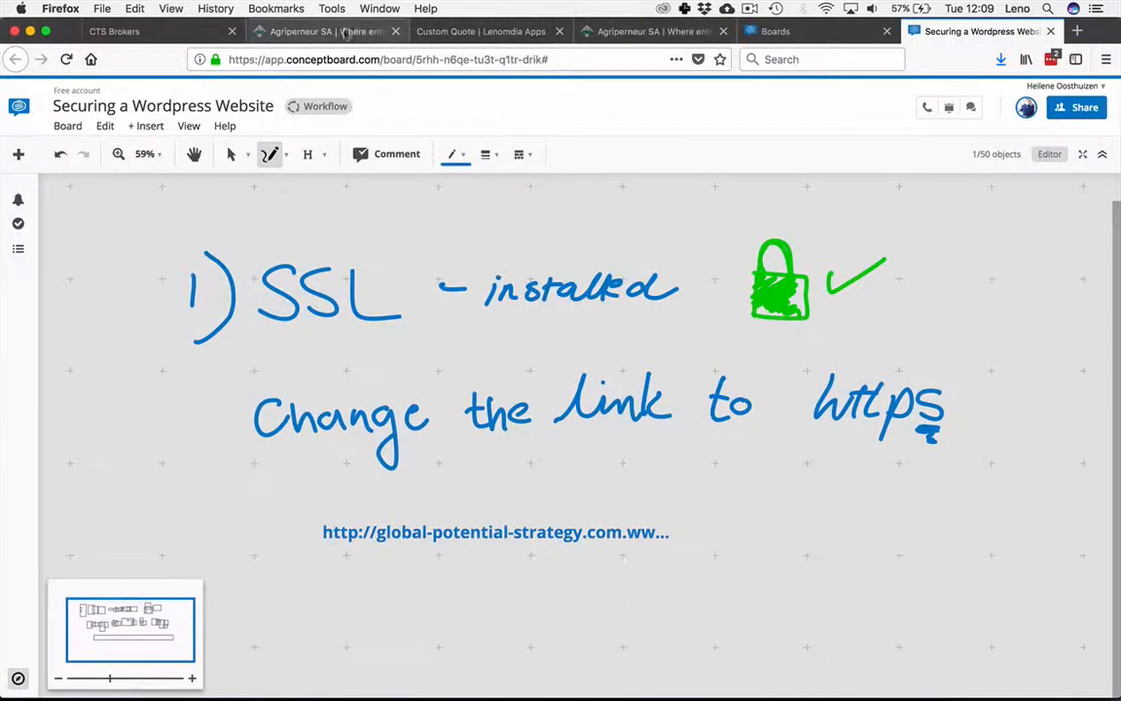
Step: Inspect the Custom Quote page's connection security and certificate details in the Page Info window, then close it
left_click(418, 31)
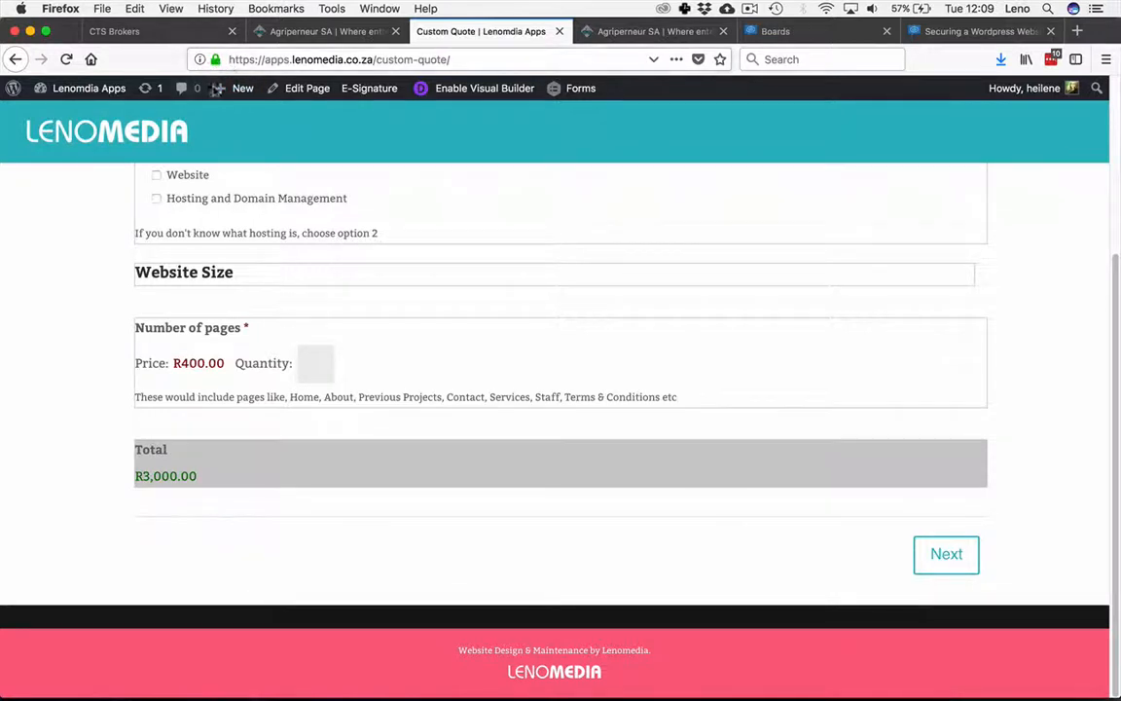
left_click(199, 59)
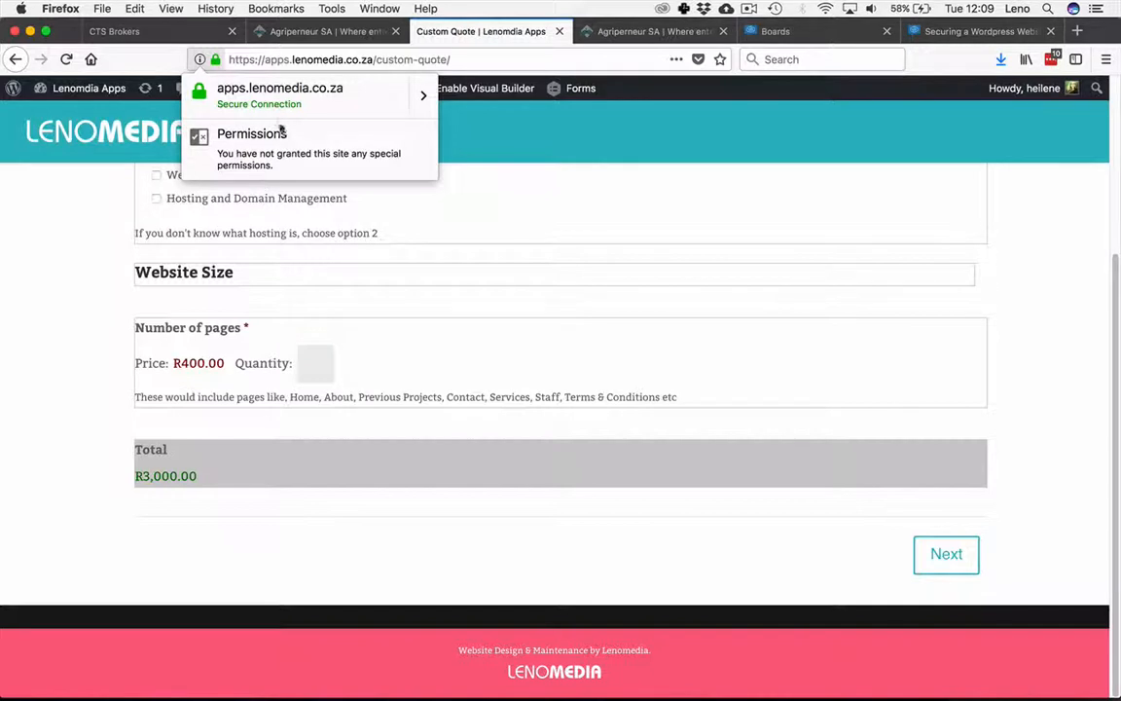
left_click(423, 94)
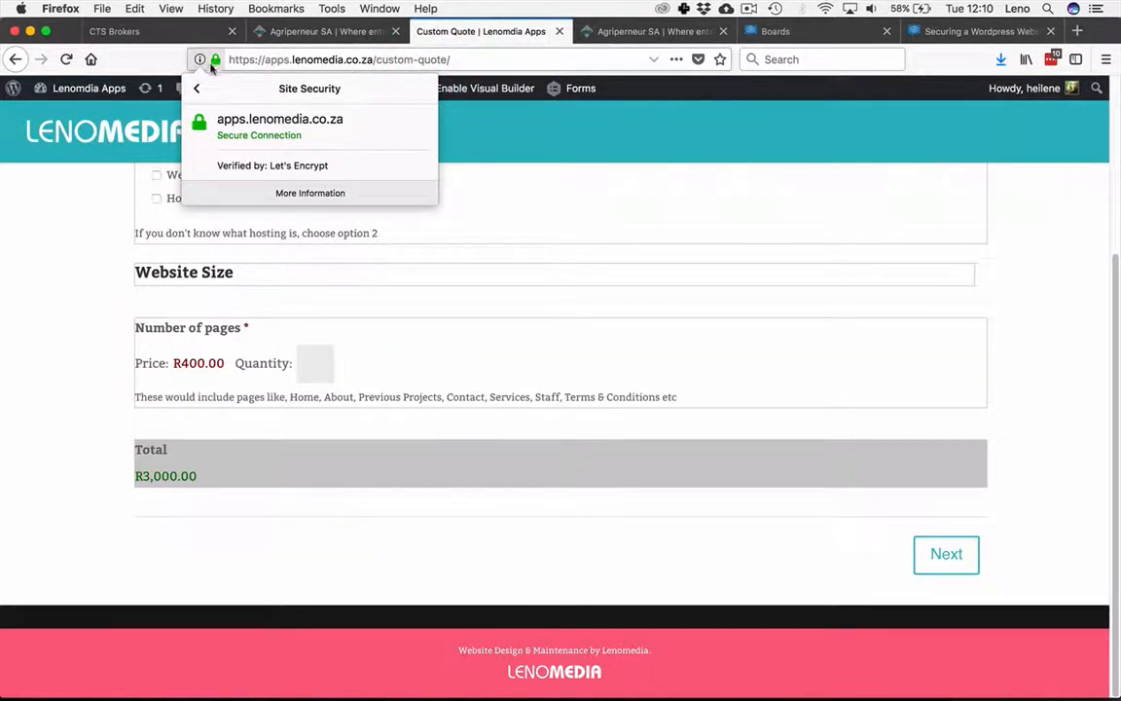
left_click(294, 192)
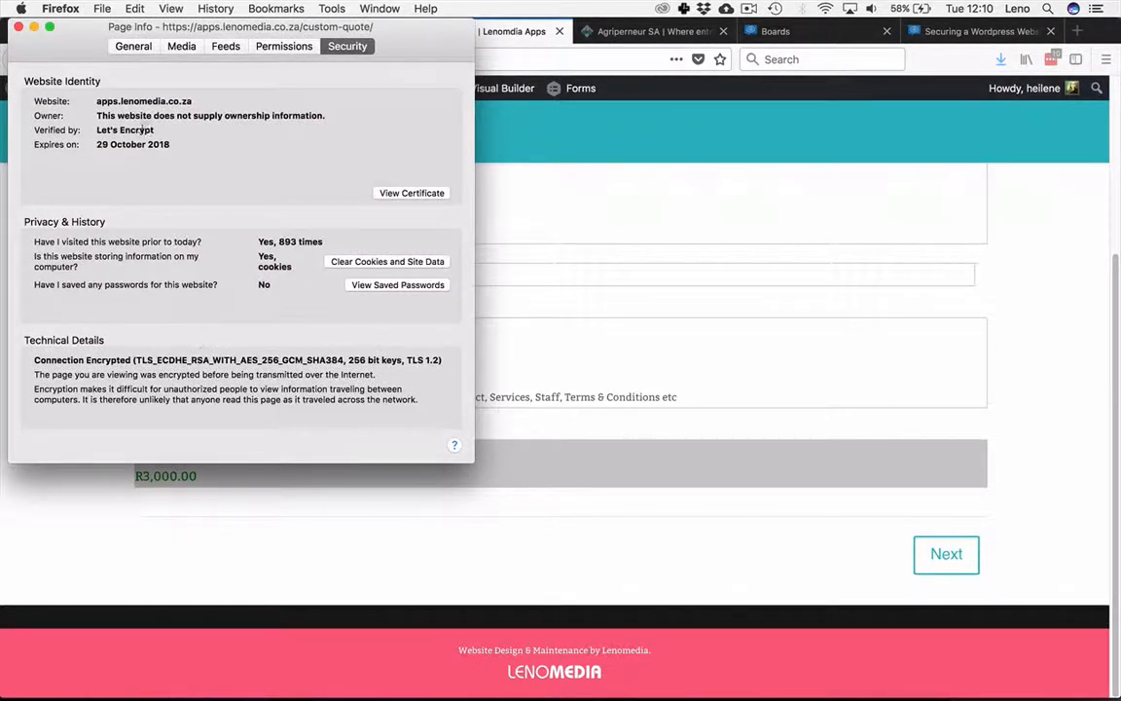
left_click(292, 187)
left_click(19, 27)
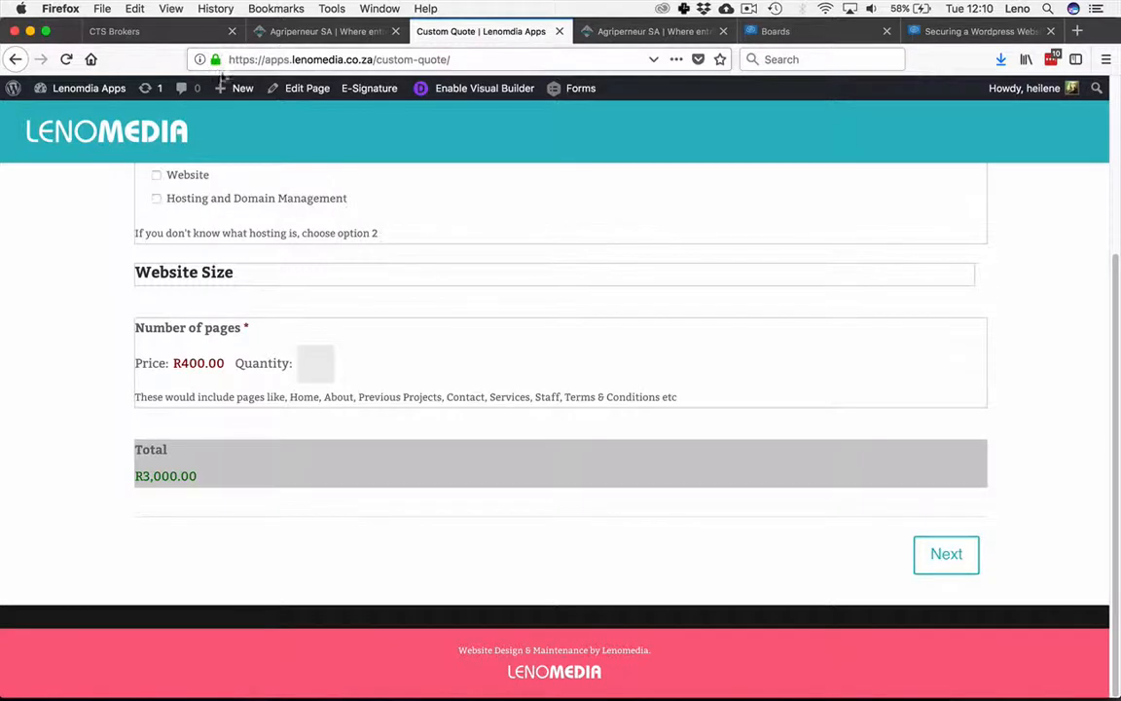
Step: Examine the WordPress site's current home page address in the address bar
left_click(69, 208)
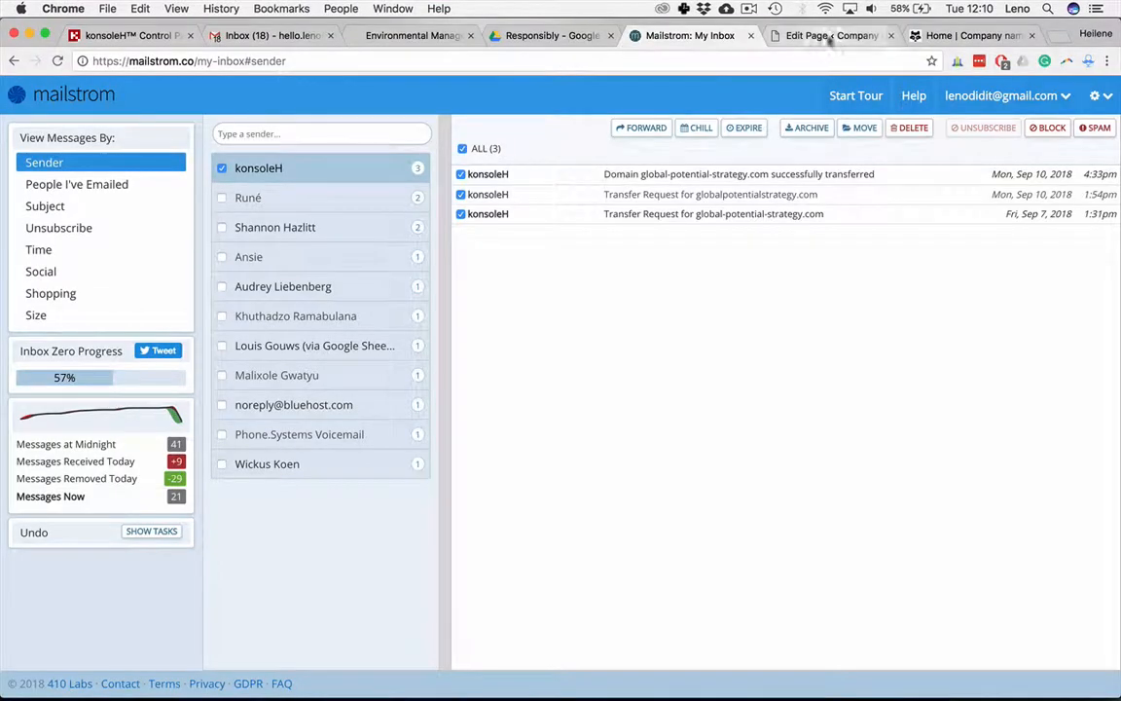
left_click(958, 43)
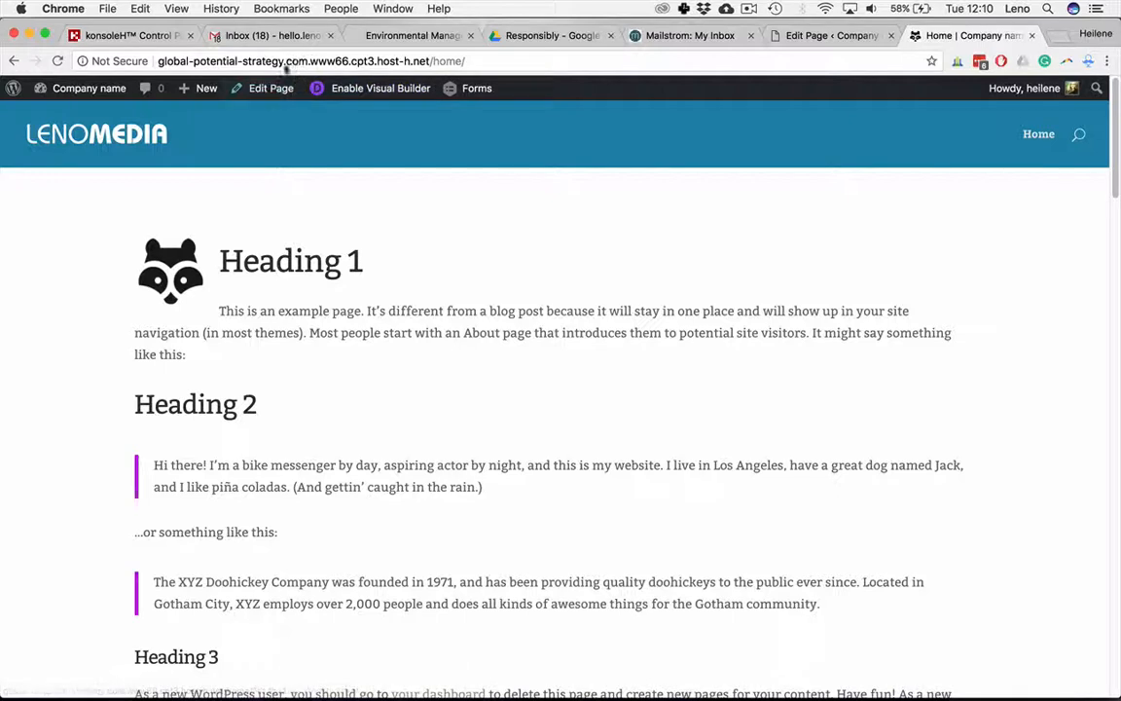
left_click(158, 60)
left_click(196, 189)
left_click(157, 62)
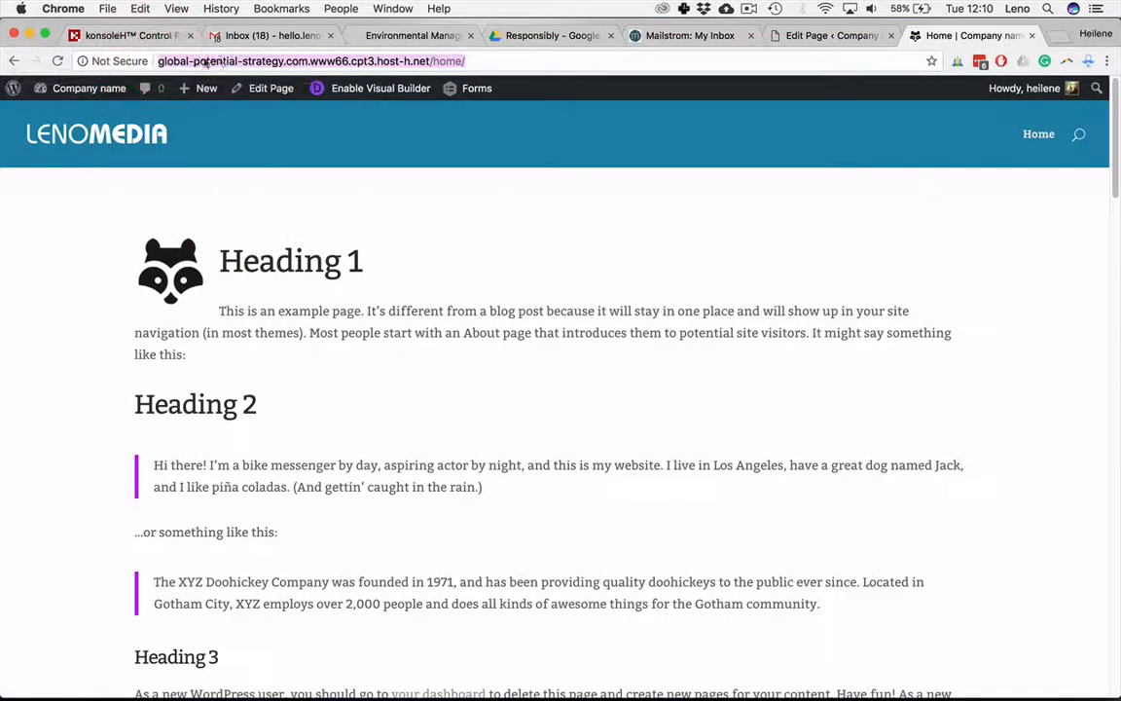
left_click(166, 65)
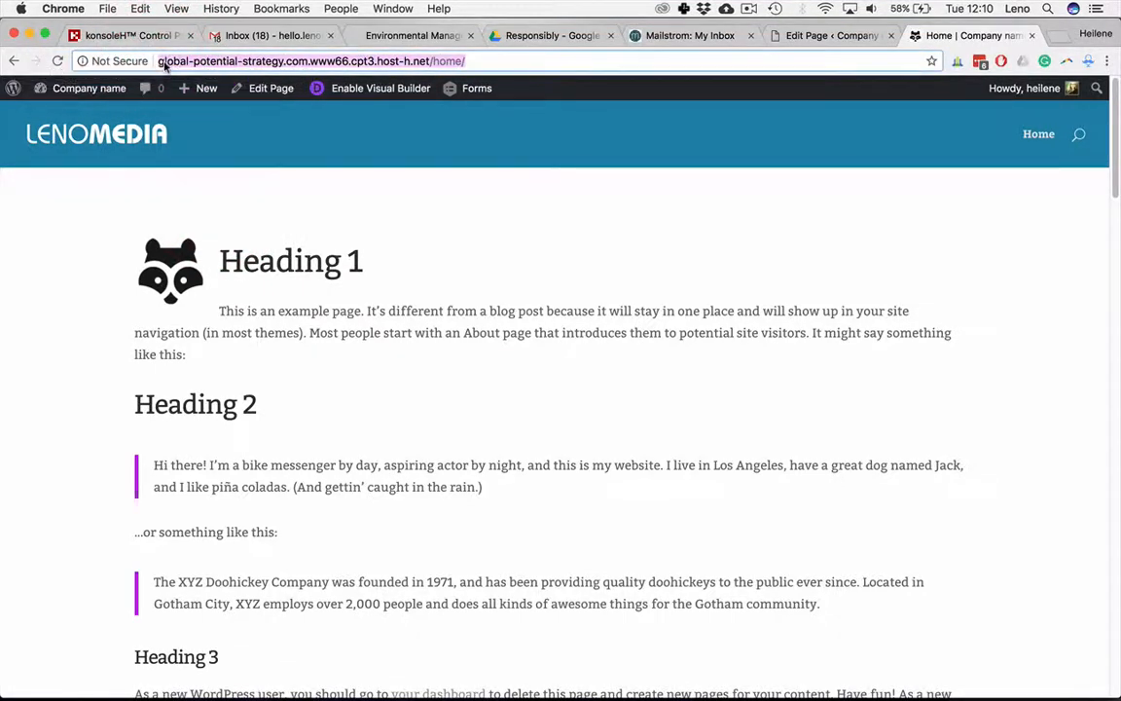
Step: On the Securing a Wordpress Website board, choose the blue pen colour and write '2)' before 'Change the link to https'
key("super+Tab")
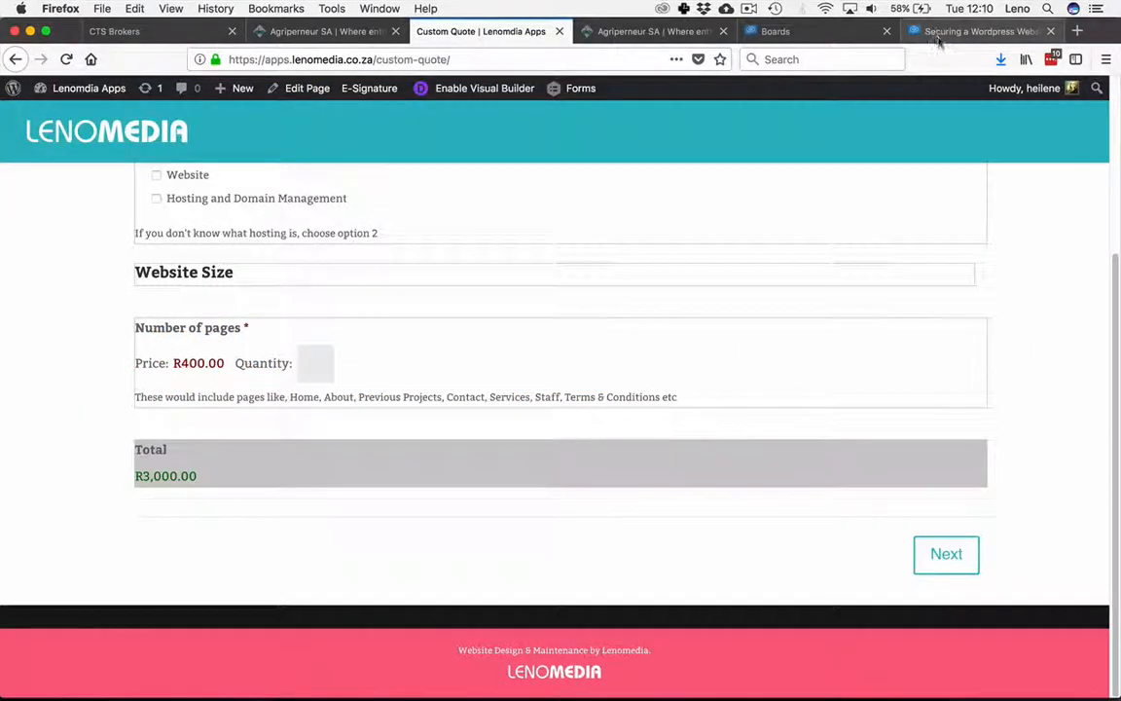
left_click(939, 33)
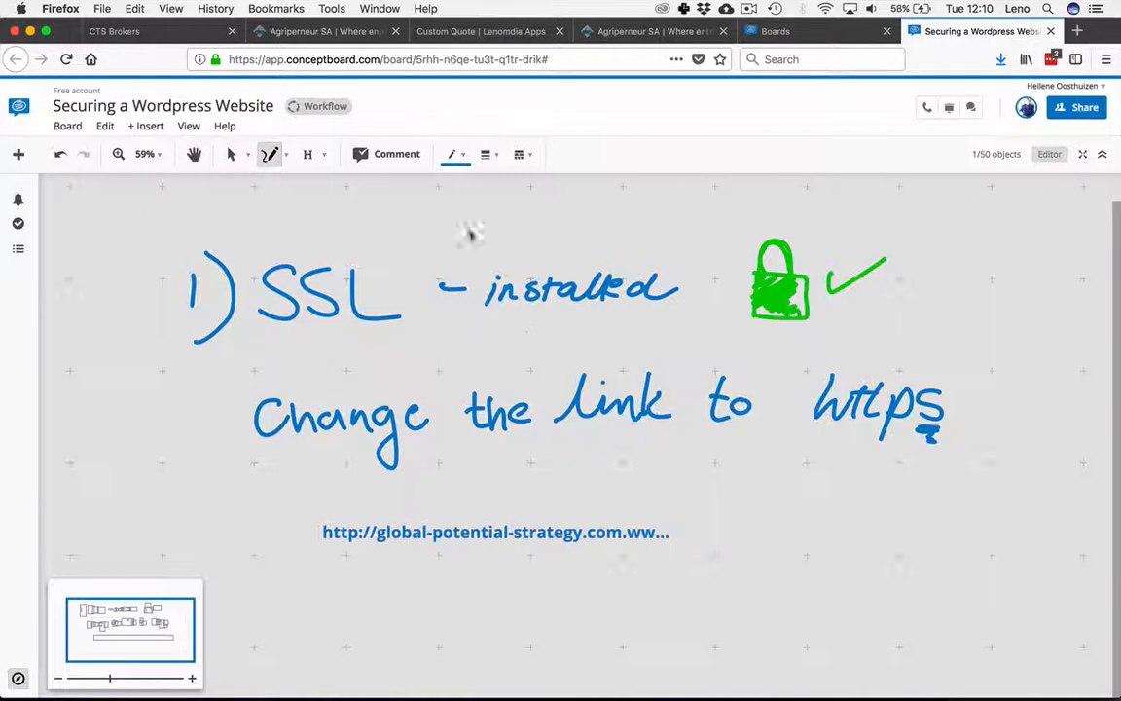
left_click(454, 154)
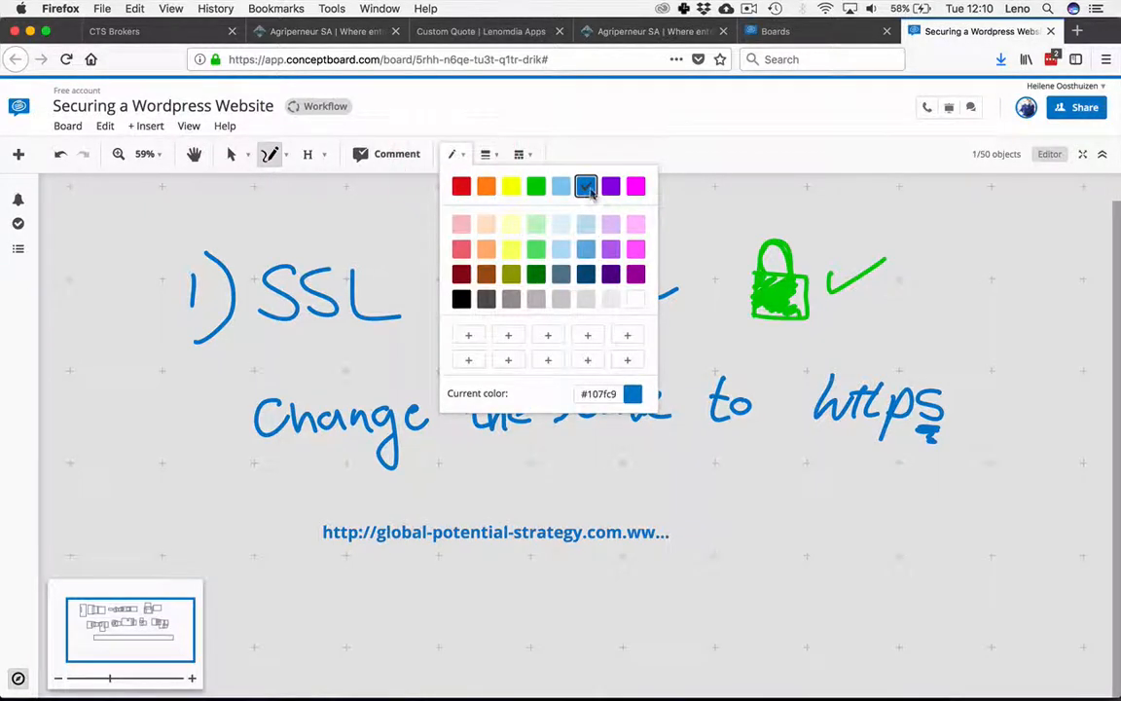
left_click(584, 186)
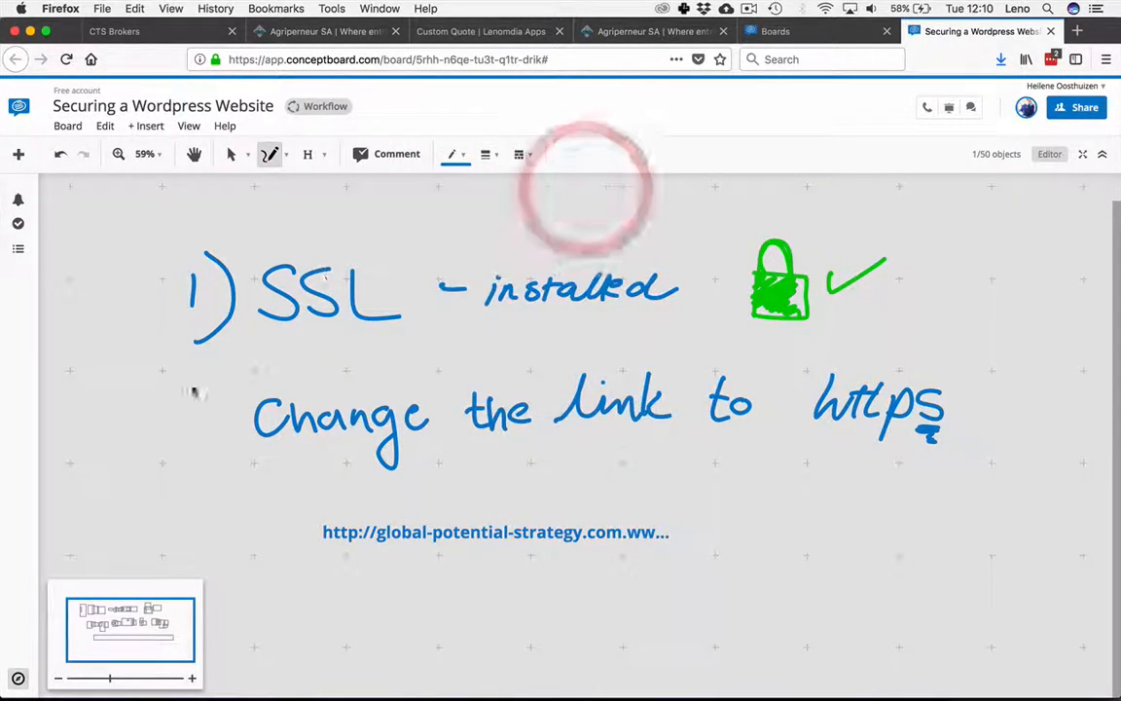
left_click_drag(162, 409, 181, 433)
left_click_drag(185, 386, 193, 457)
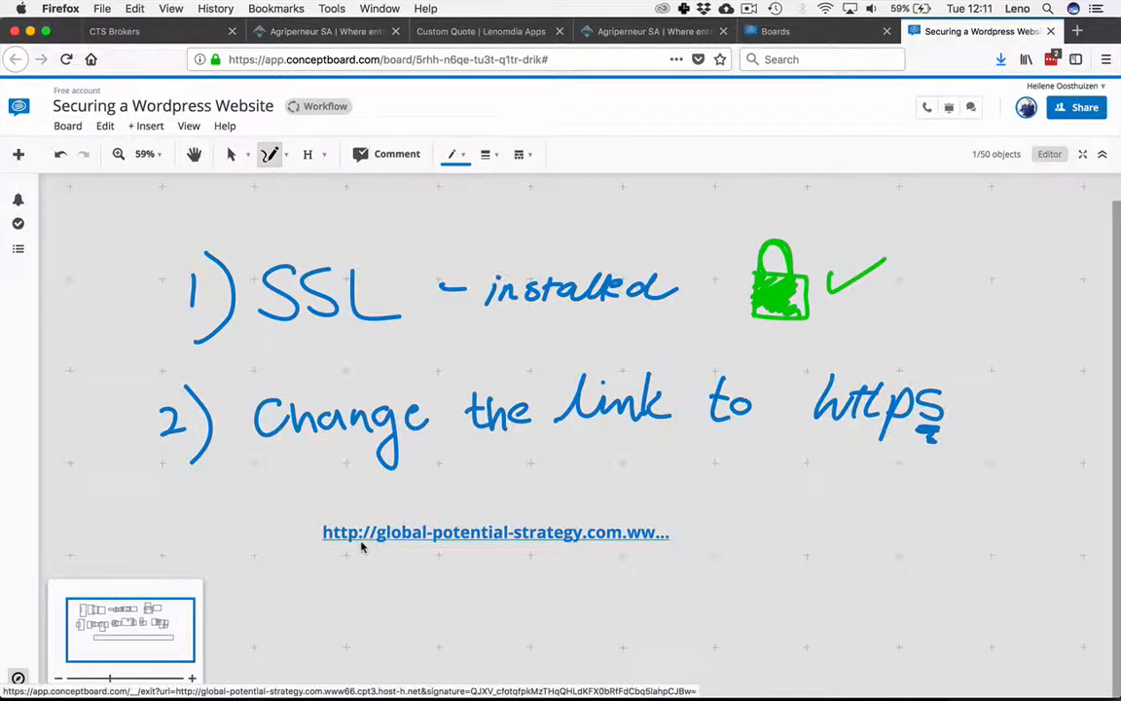
scroll(361, 546, "down", 5)
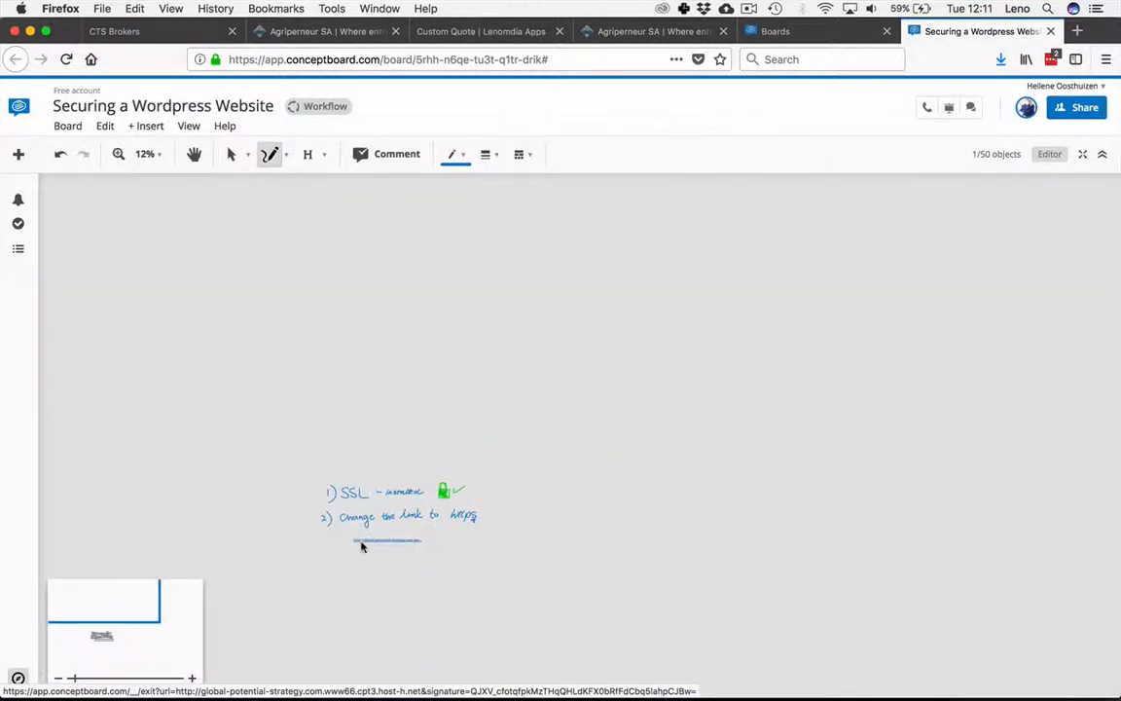
left_click(192, 679)
left_click(192, 679)
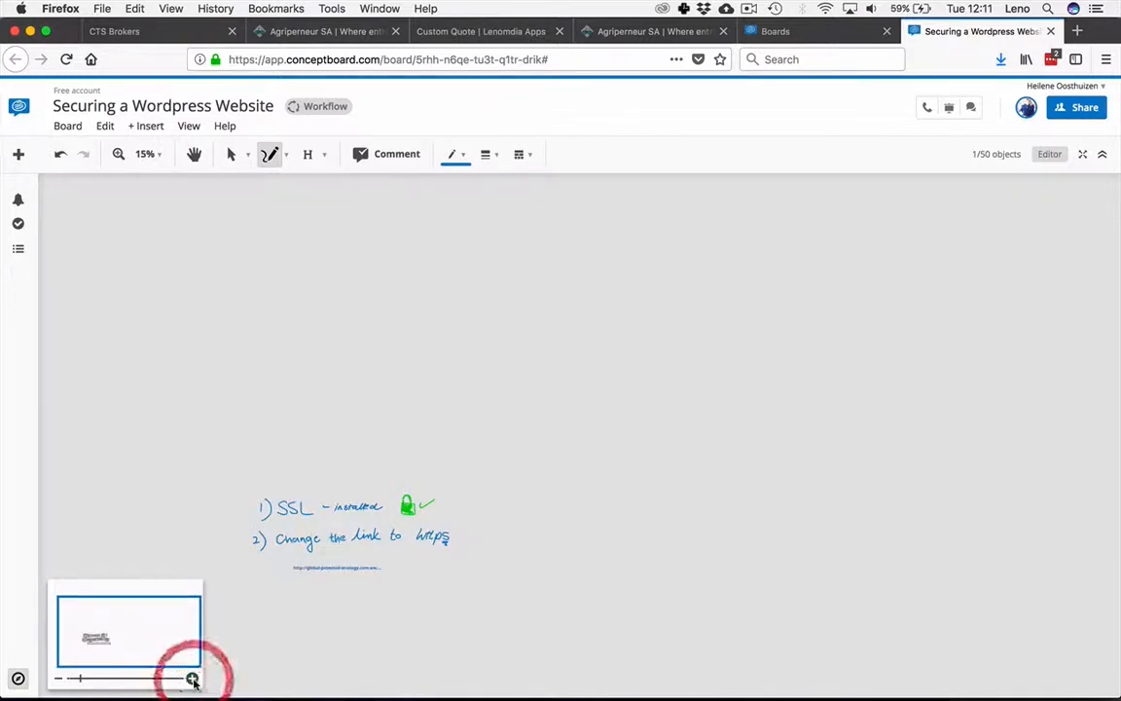
scroll(290, 485, "up", 4)
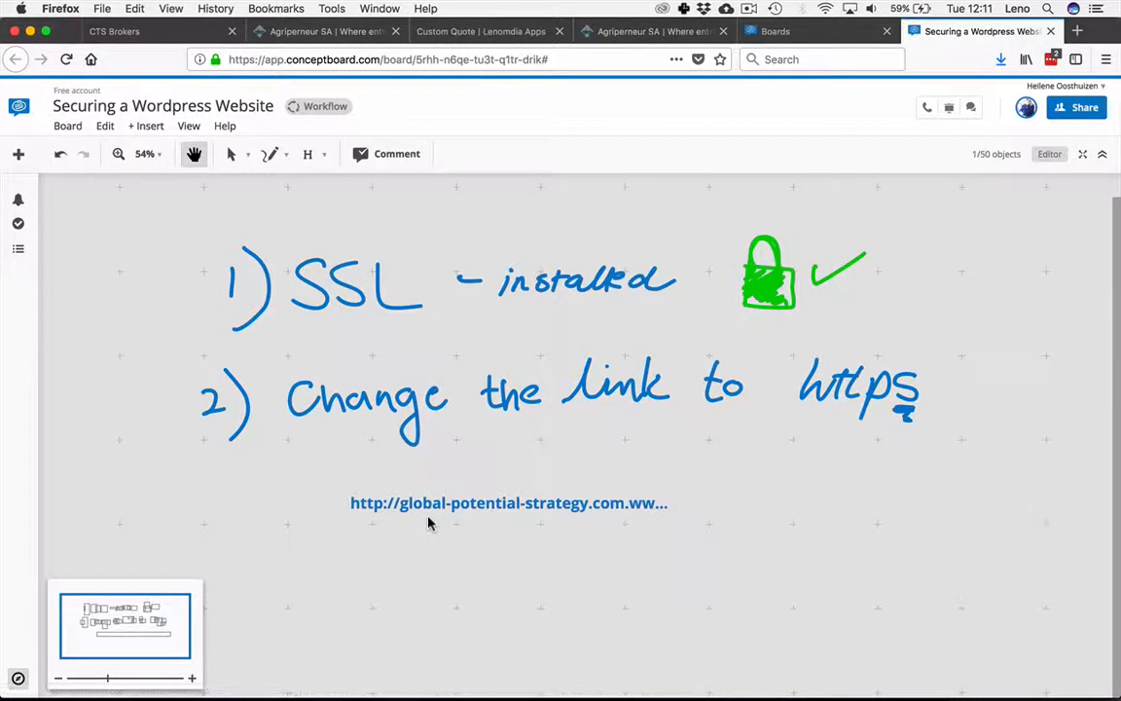
Step: In the hosting control panel, scroll to URL Options and select the URL 5 address
key("super+Tab")
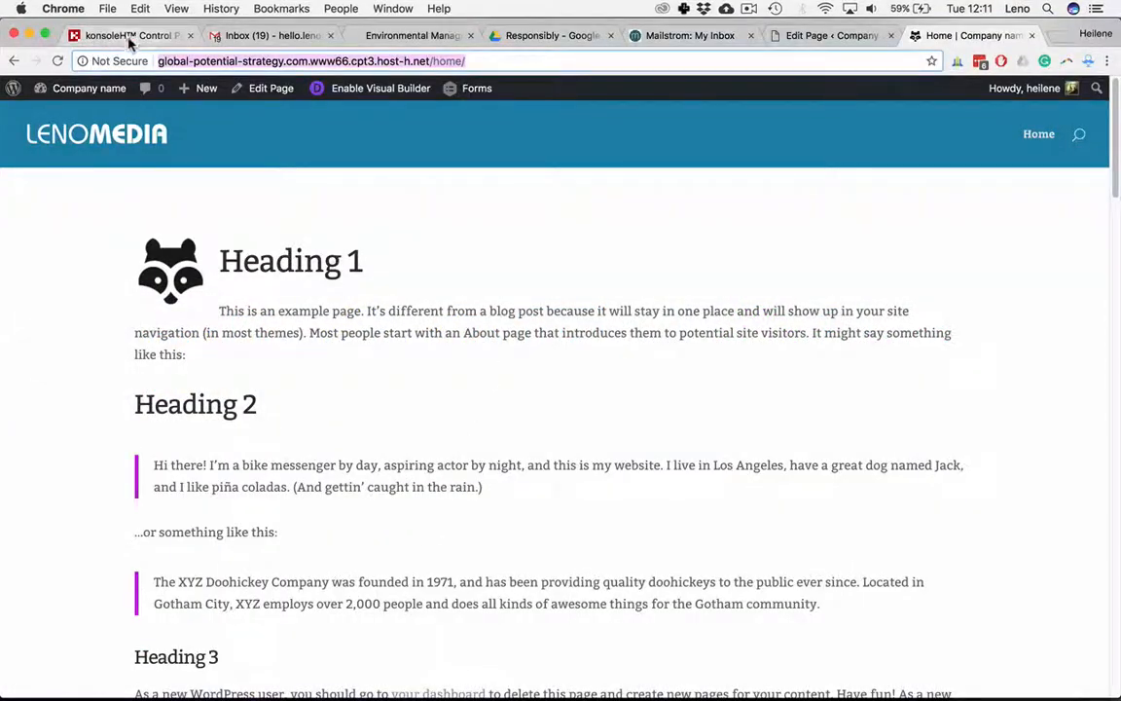
left_click(128, 37)
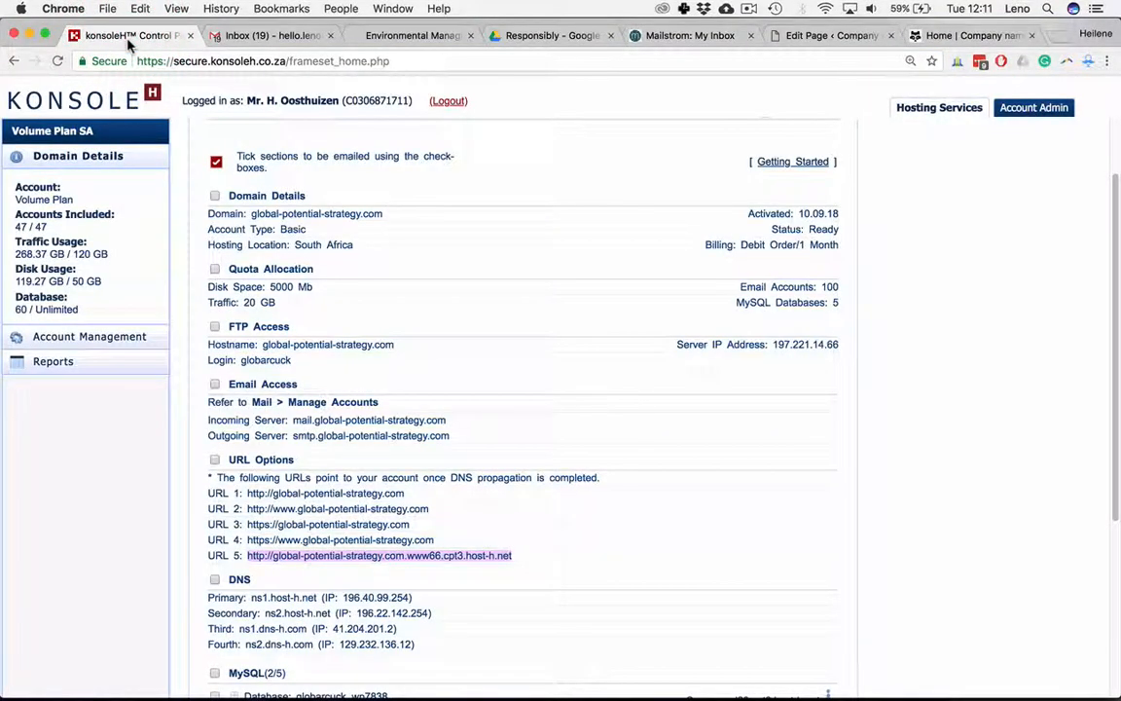
scroll(437, 342, "down", 5)
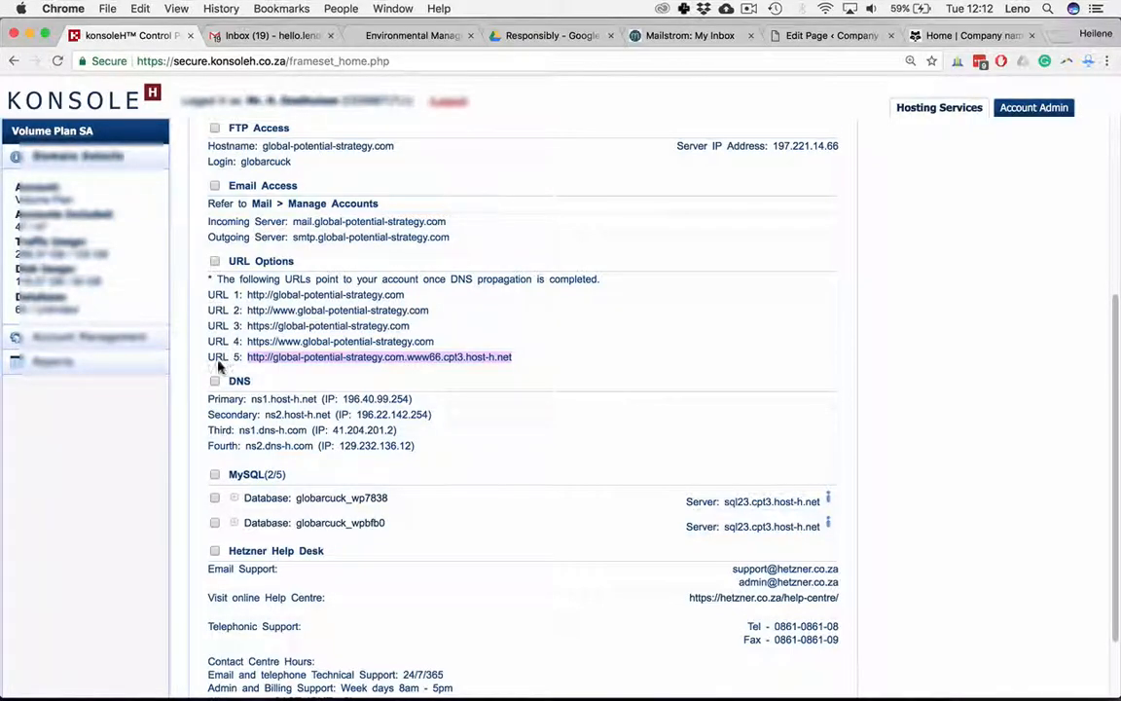
left_click_drag(525, 358, 223, 356)
left_click(964, 35)
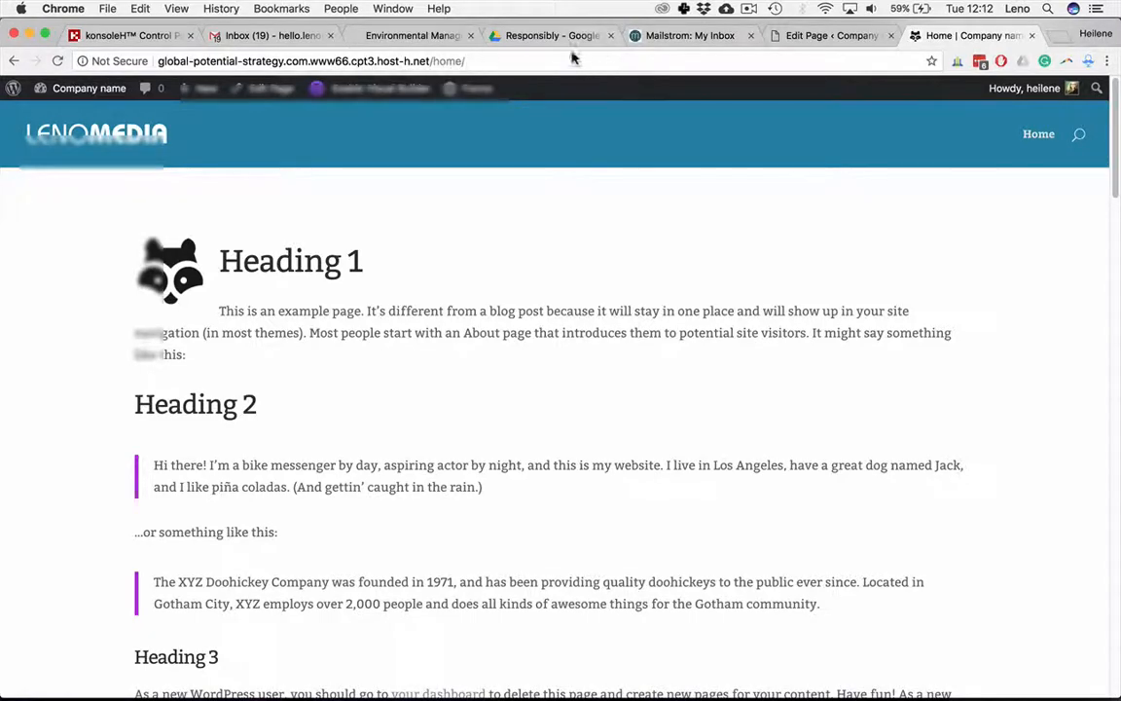
left_click(132, 35)
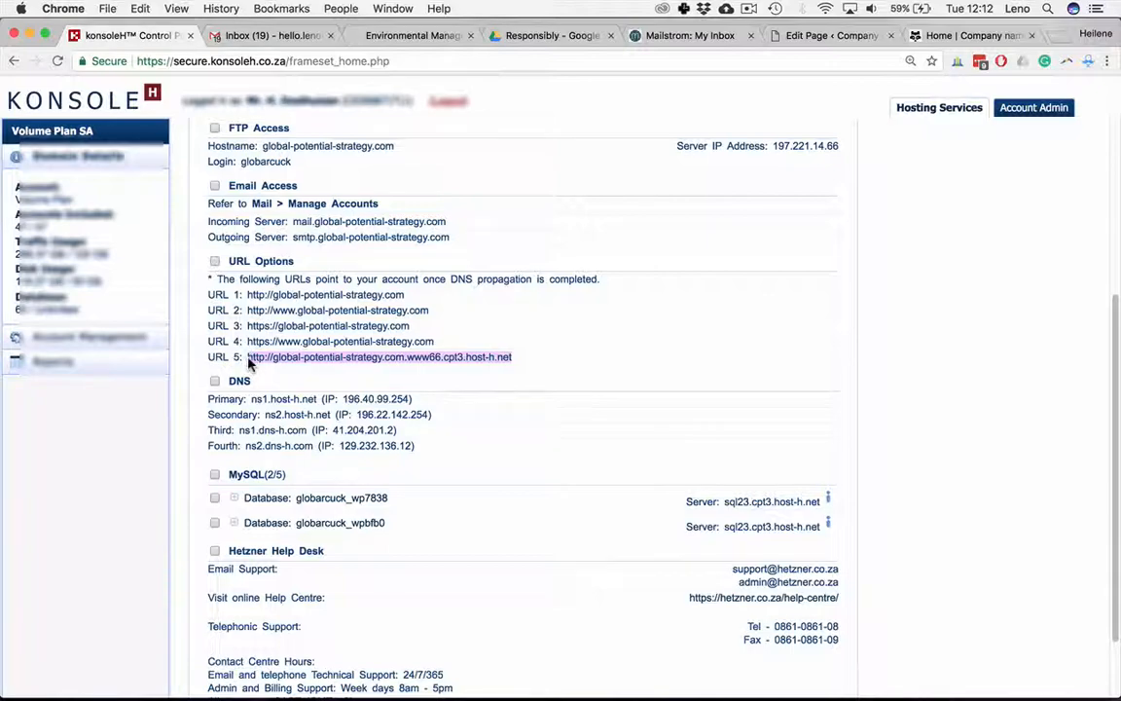
key("Tab")
key("super+Tab")
key("super+Tab")
Step: Trim the site's address to global-potential-strategy.com and load it
left_click(920, 36)
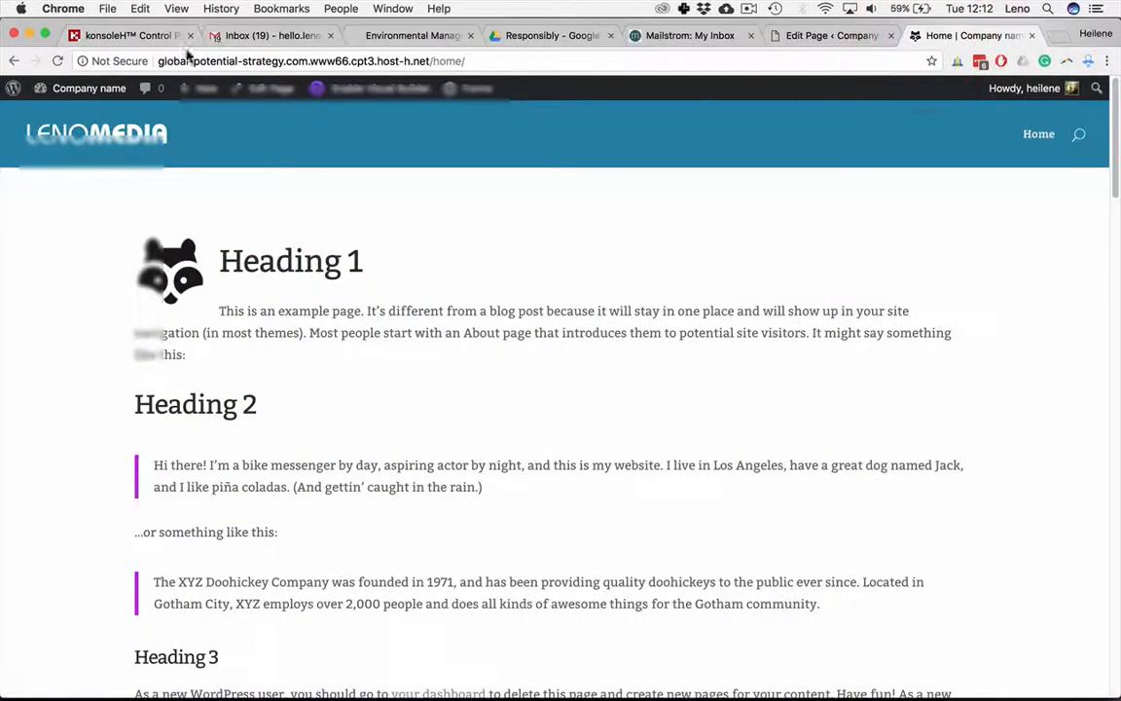
left_click(313, 66)
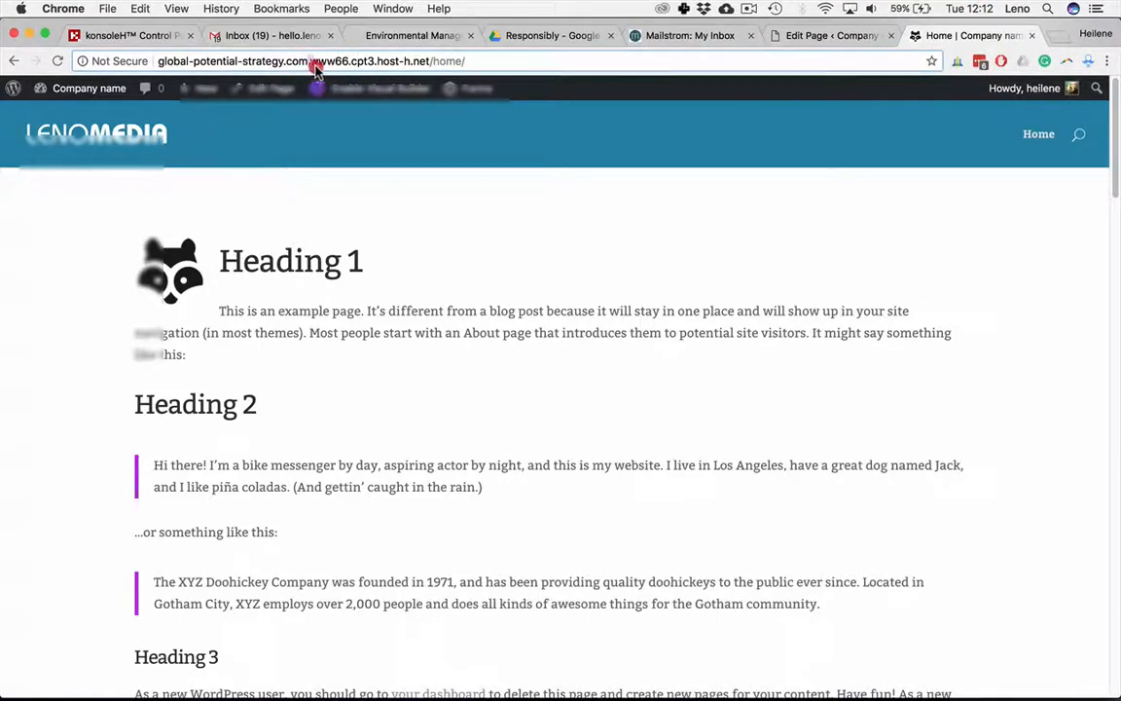
left_click_drag(313, 66, 475, 63)
key("BackSpace")
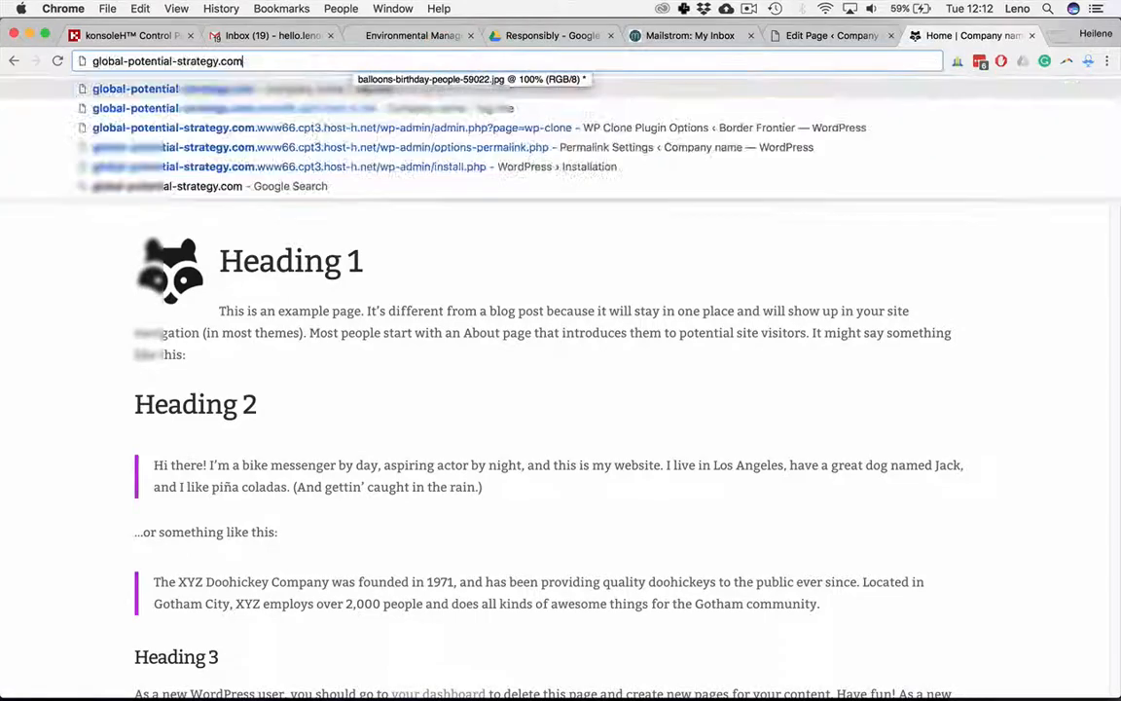
key("Return")
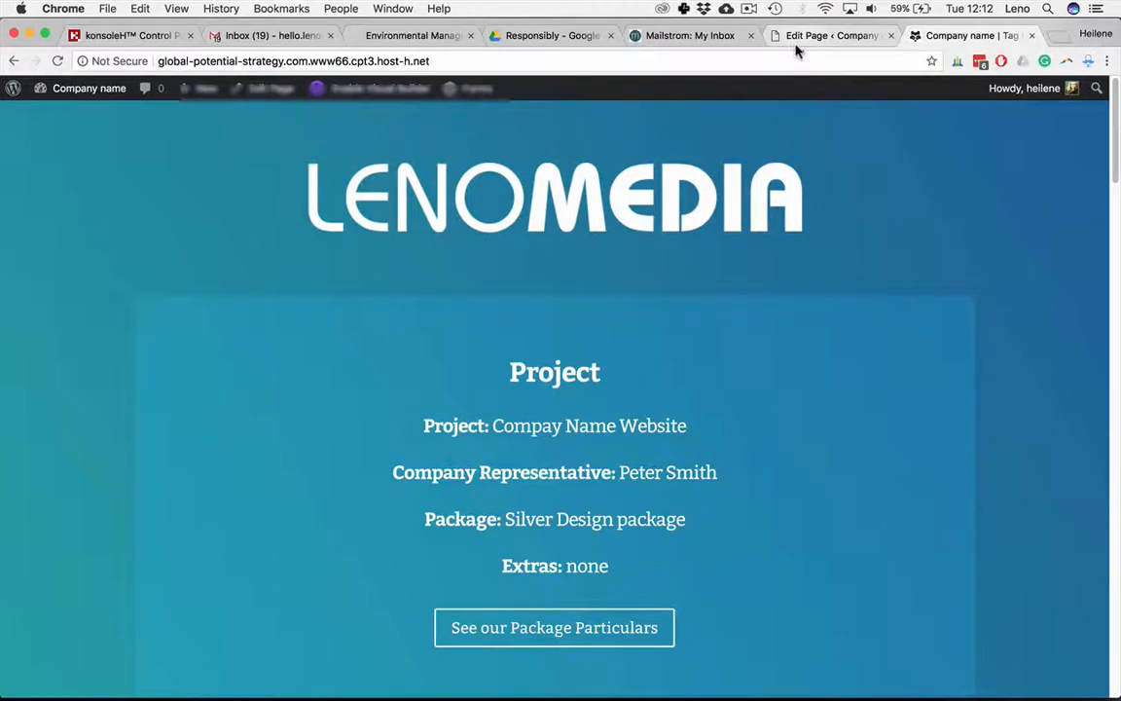
key("super+Tab")
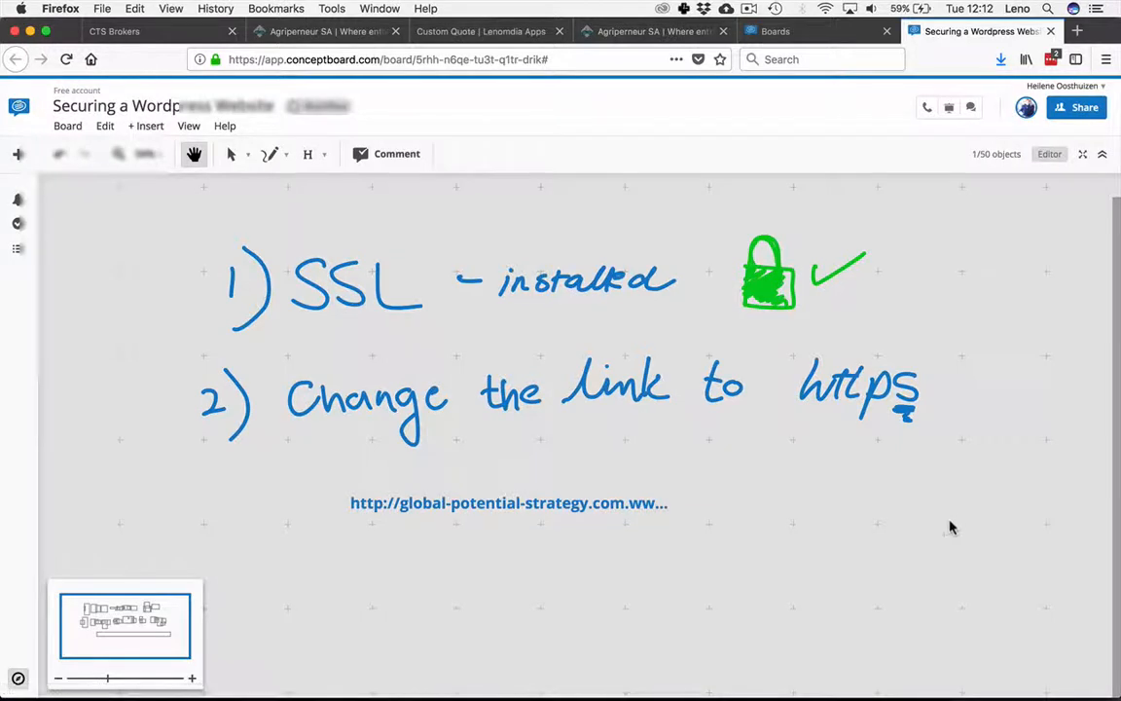
double_click(952, 514)
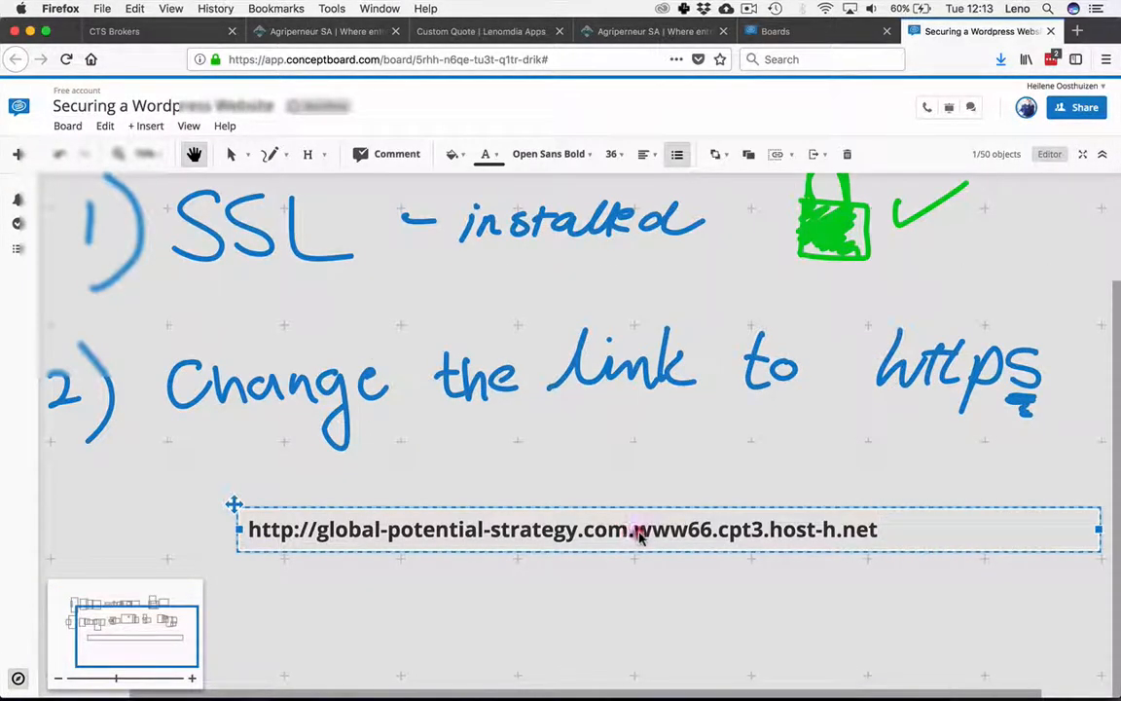
left_click_drag(632, 533, 884, 542)
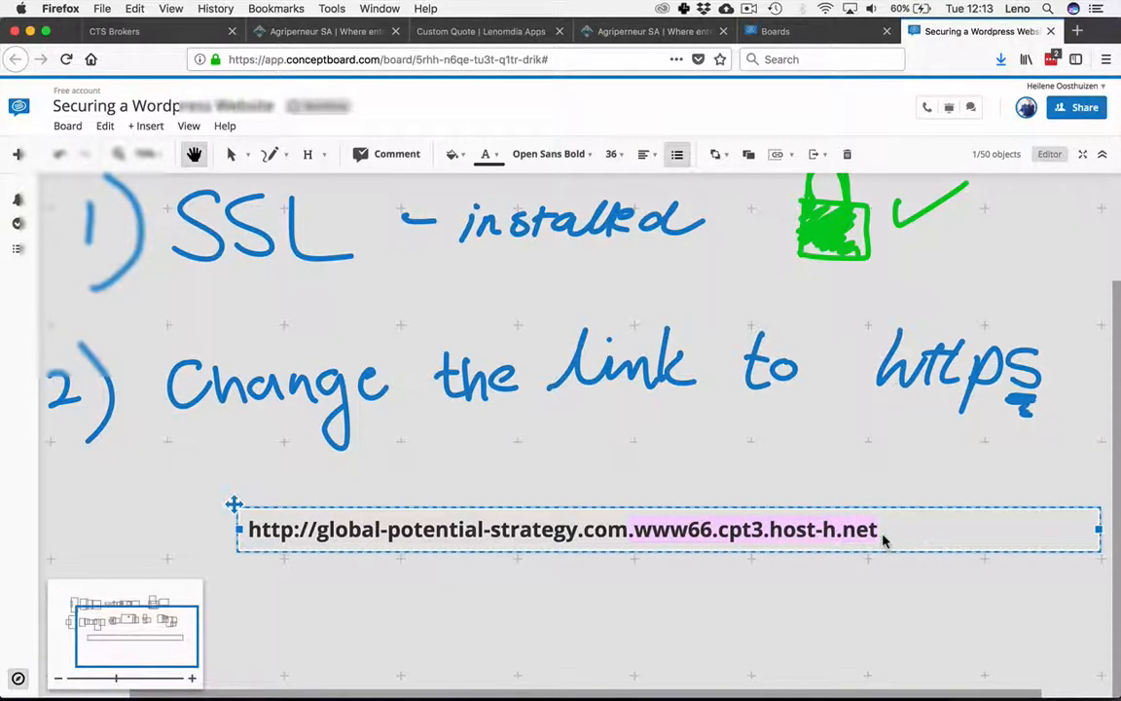
key("BackSpace")
key("super+Tab")
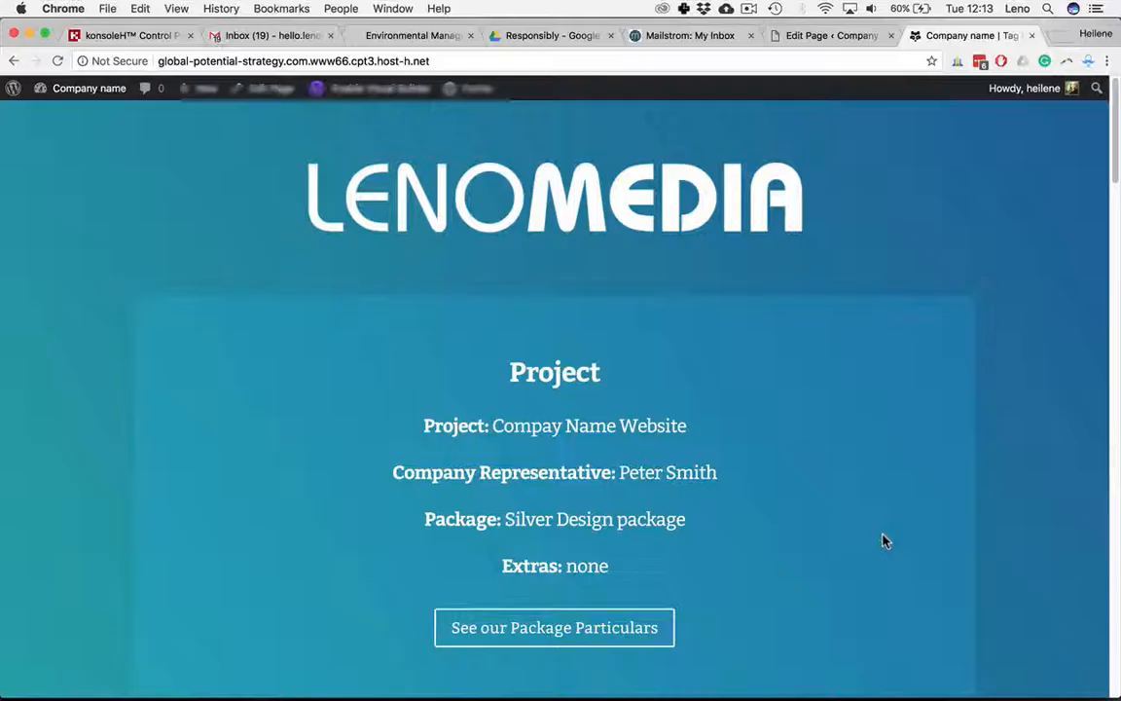
left_click(122, 37)
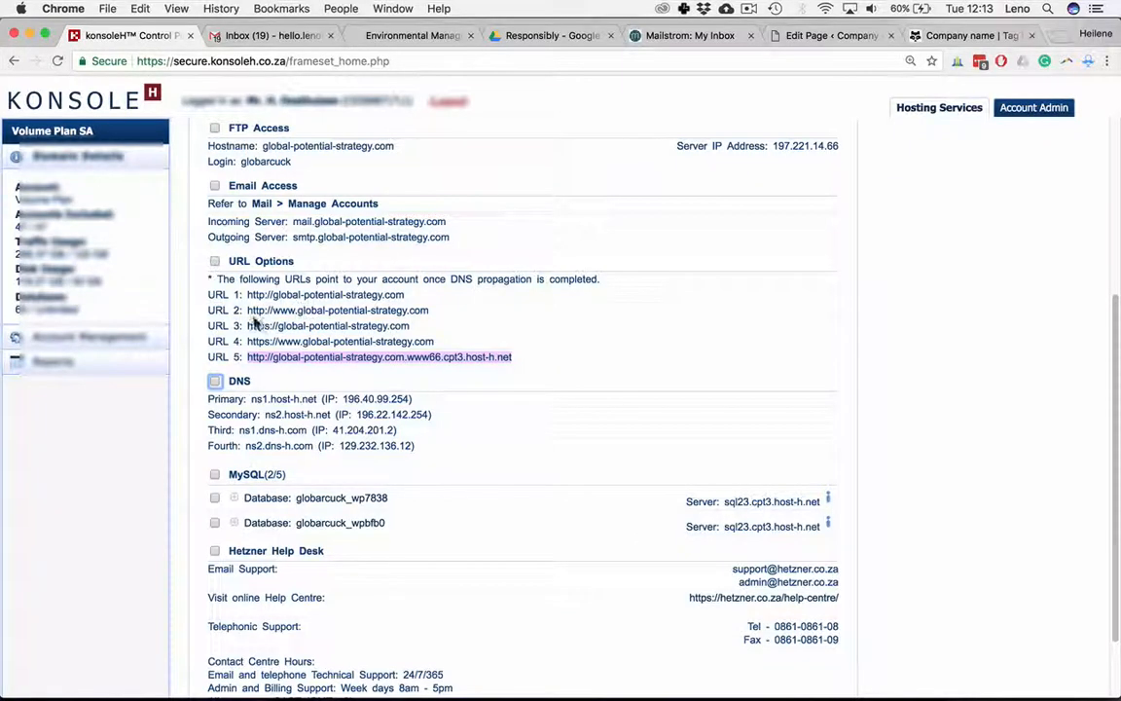
left_click(318, 312)
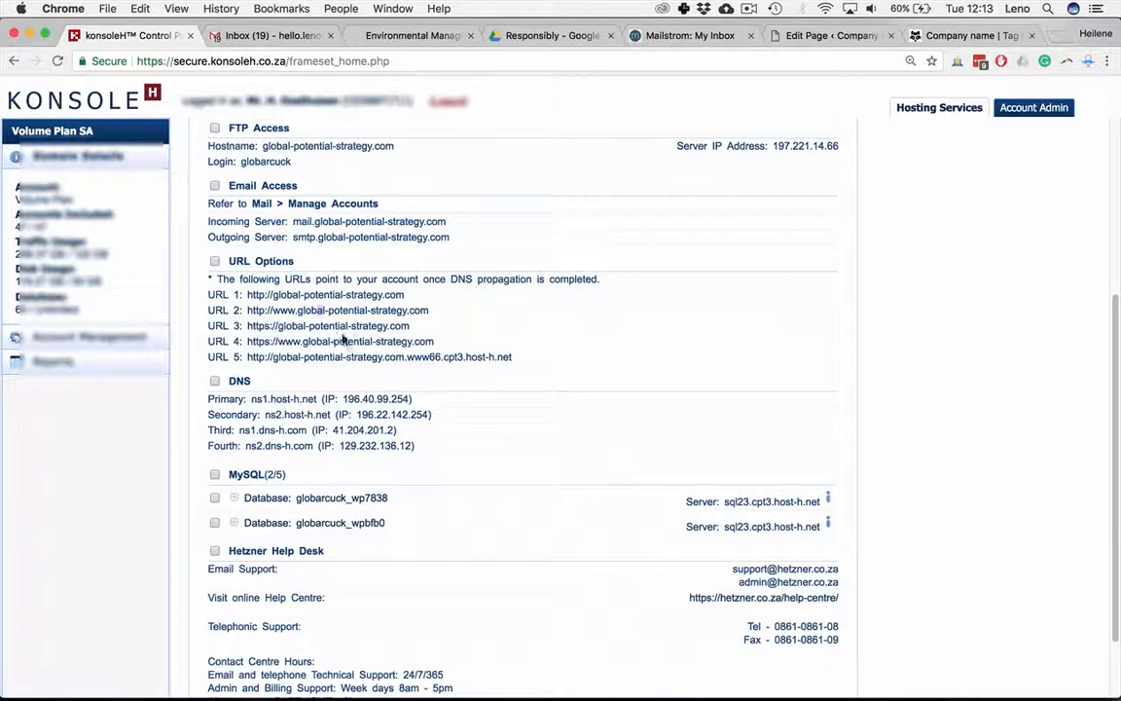
left_click_drag(410, 326, 252, 326)
left_click_drag(278, 342, 299, 332)
left_click_drag(408, 325, 234, 329)
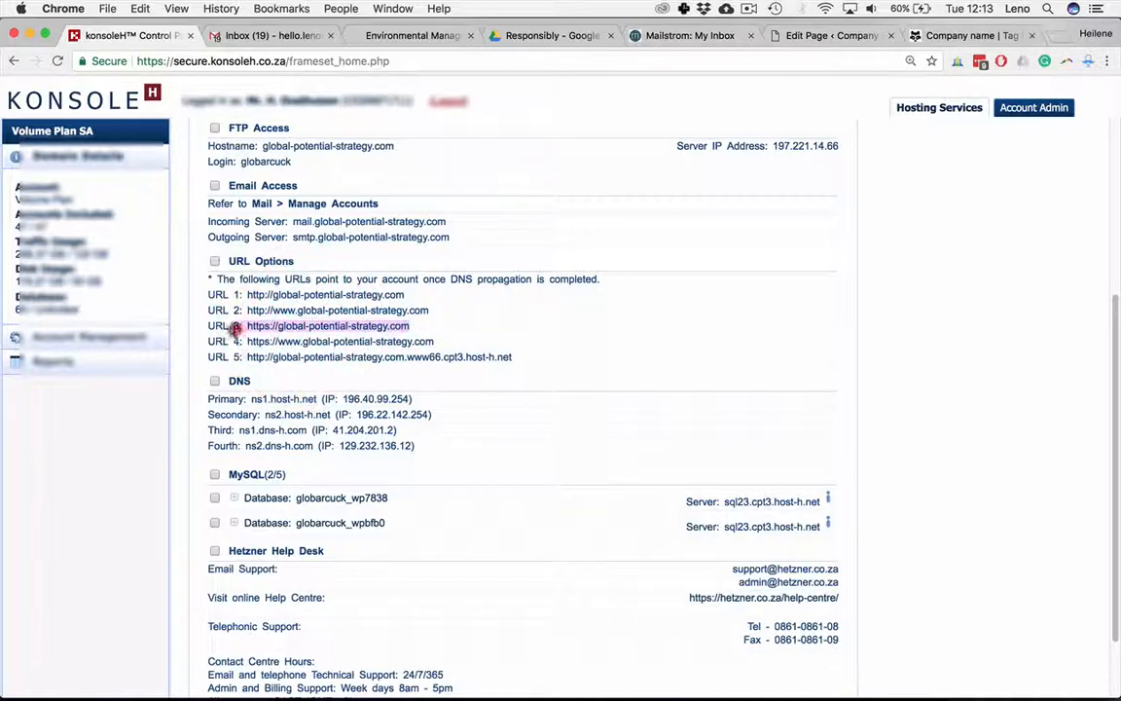
left_click(237, 326)
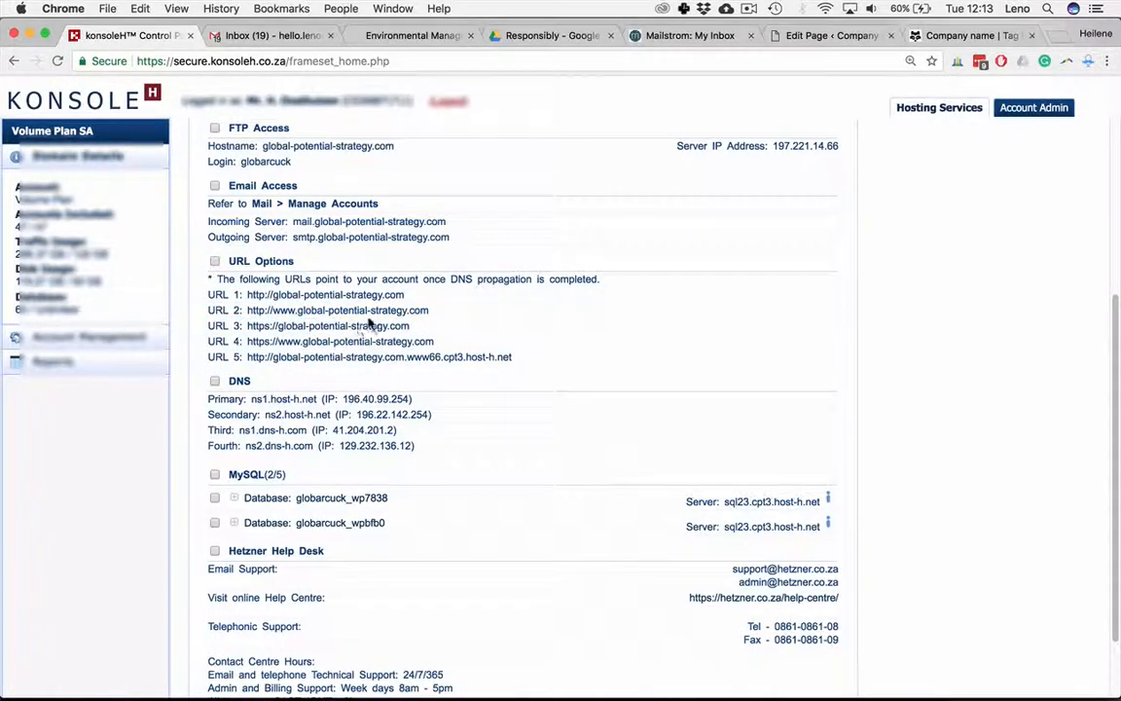
left_click(258, 328)
left_click_drag(258, 328, 407, 327)
key("super+c")
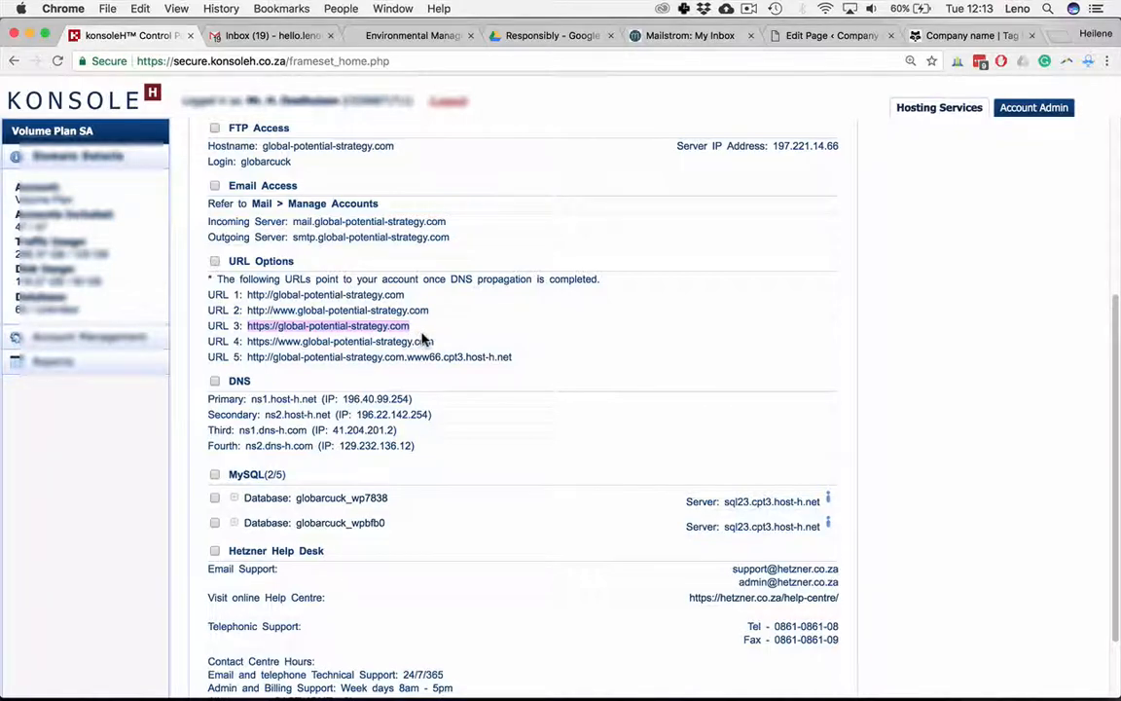
key("super+Tab")
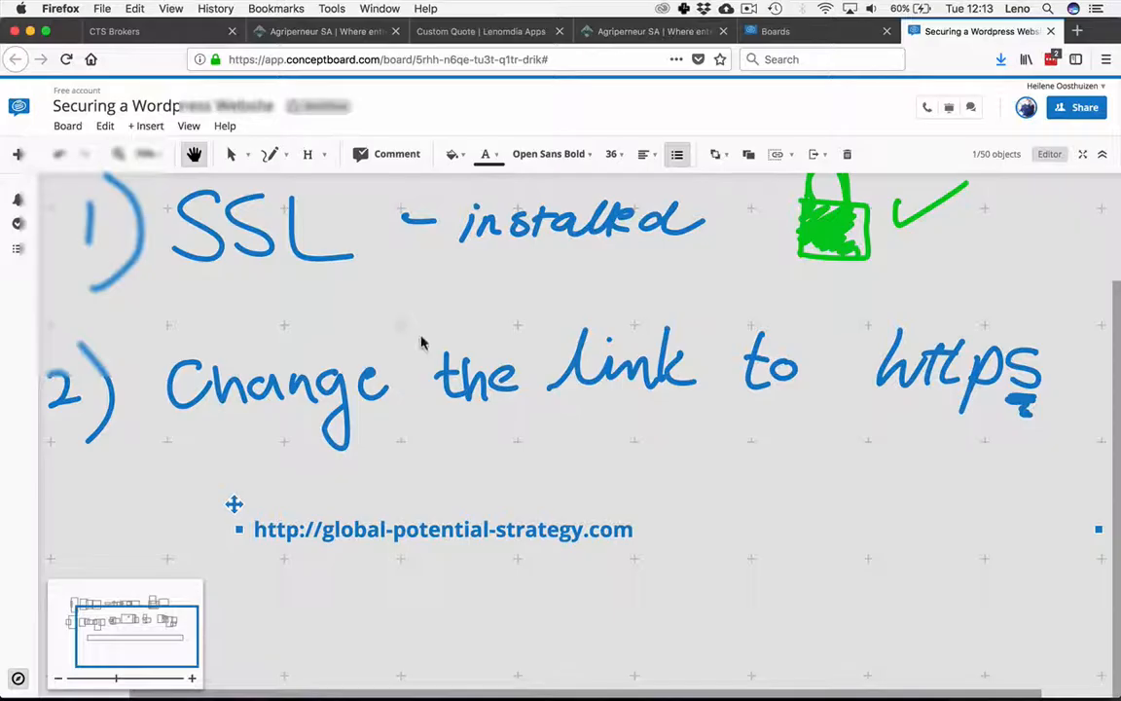
left_click(694, 534)
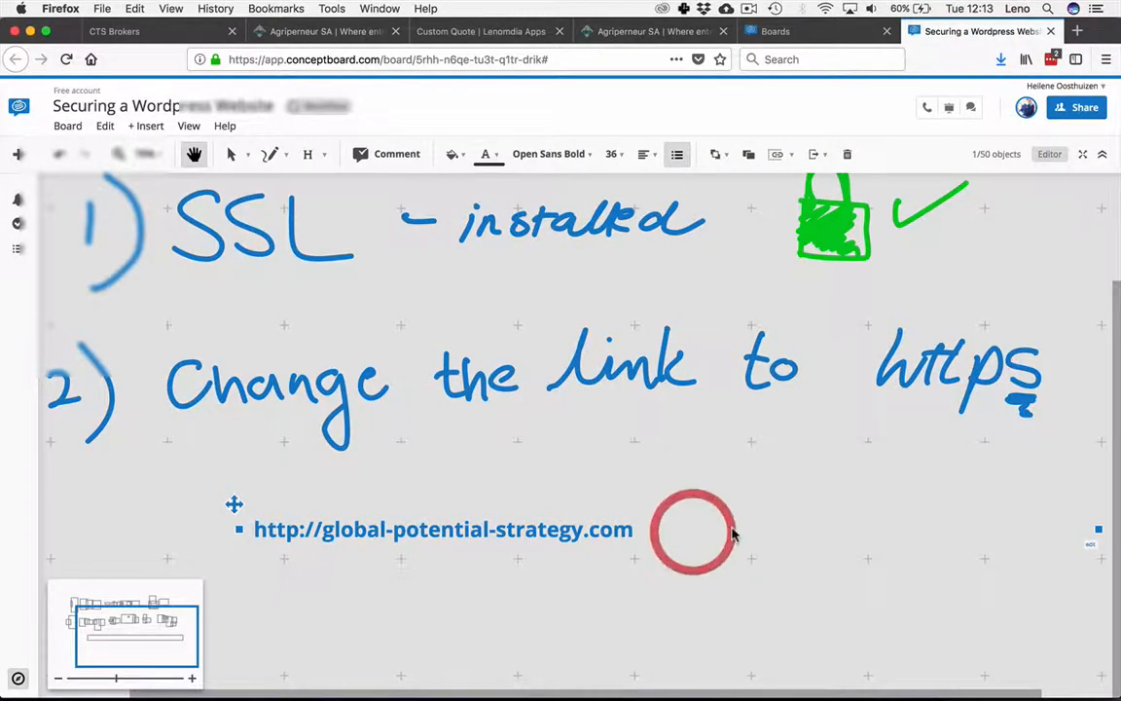
double_click(1092, 543)
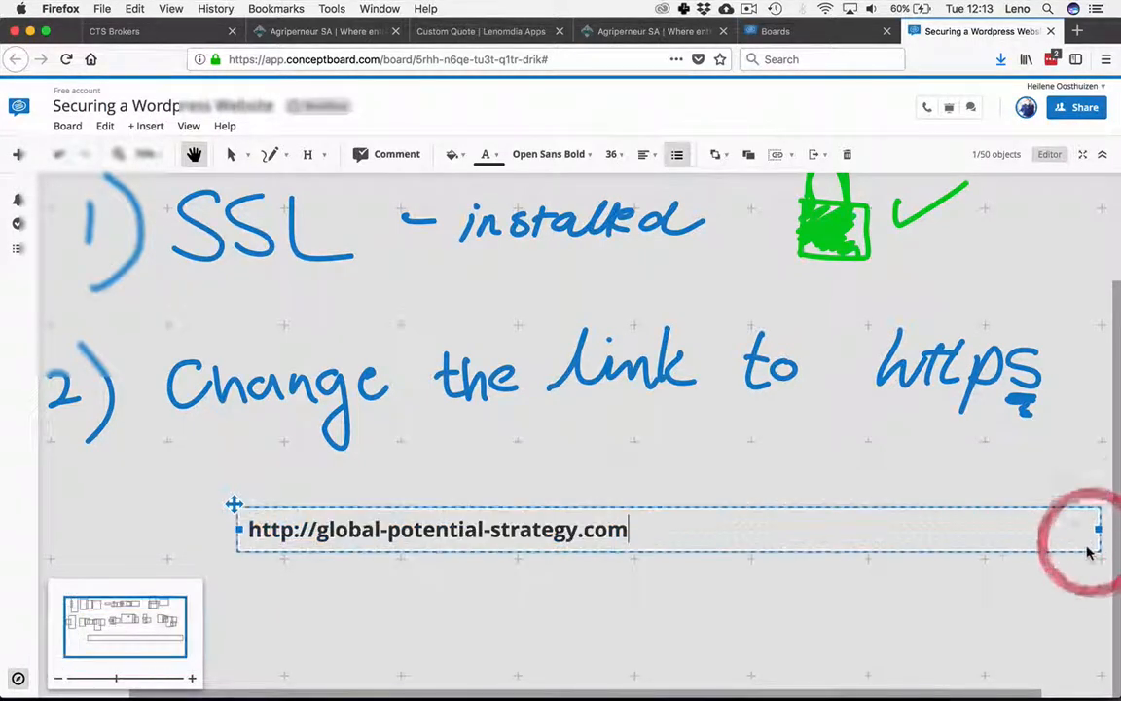
left_click(292, 537)
type("s")
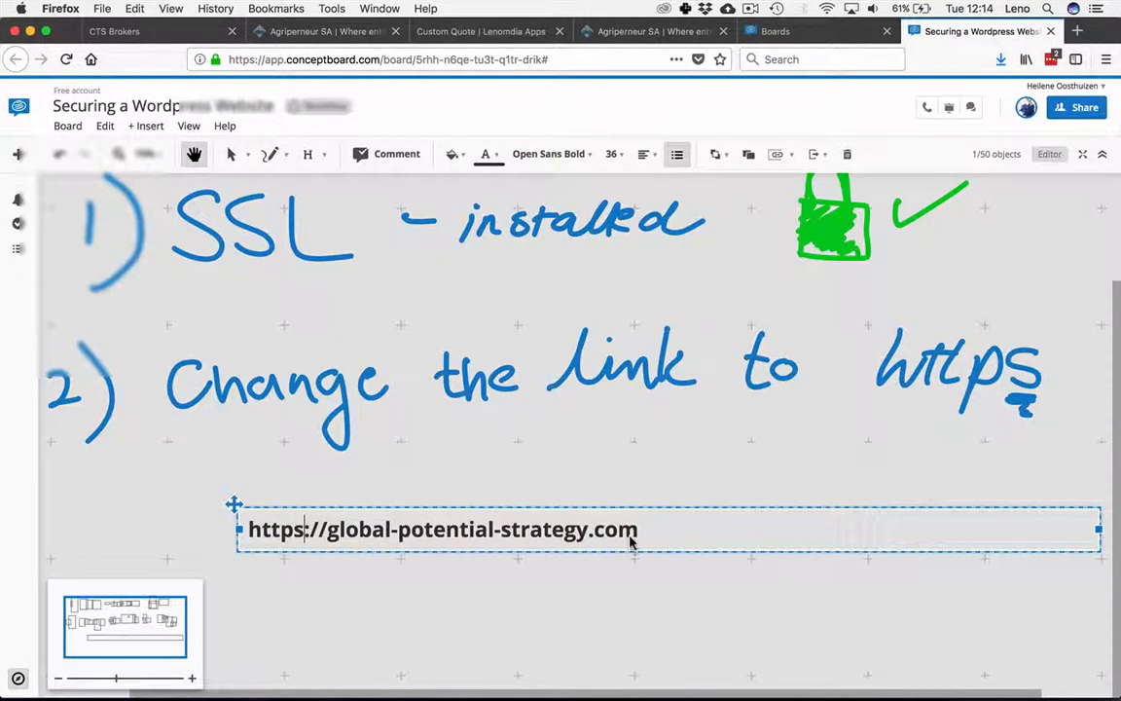
Step: Back in the browser, open the WordPress General Settings from the Edit Page tab
key("super+Tab")
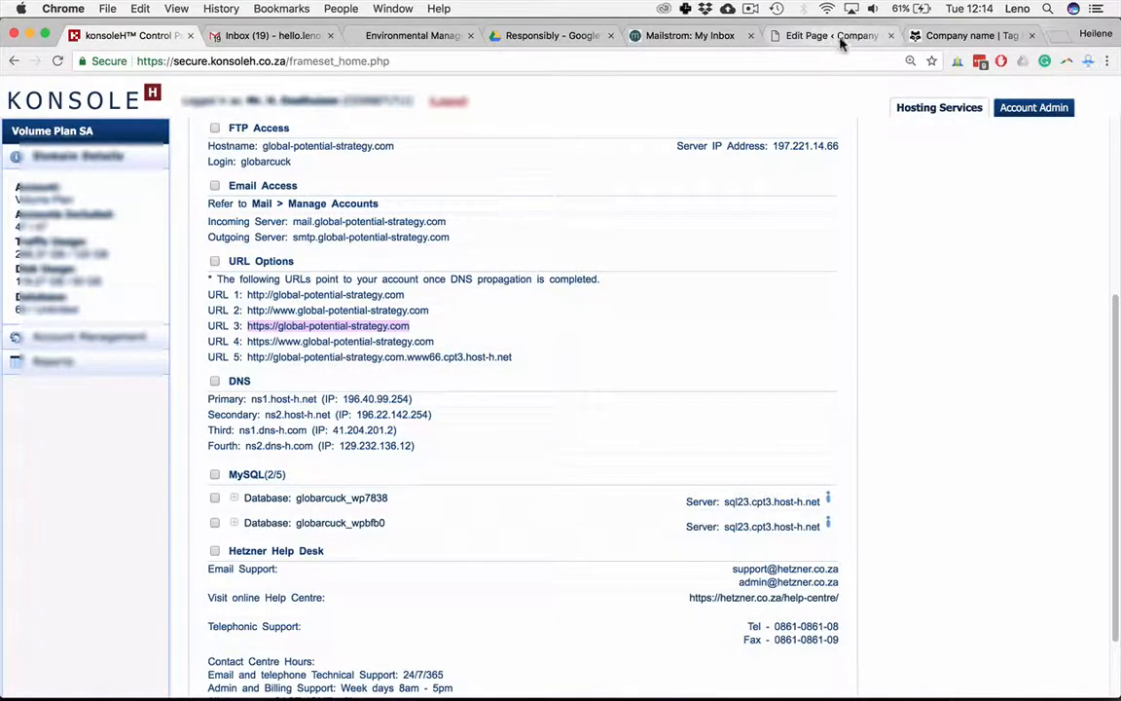
left_click(939, 36)
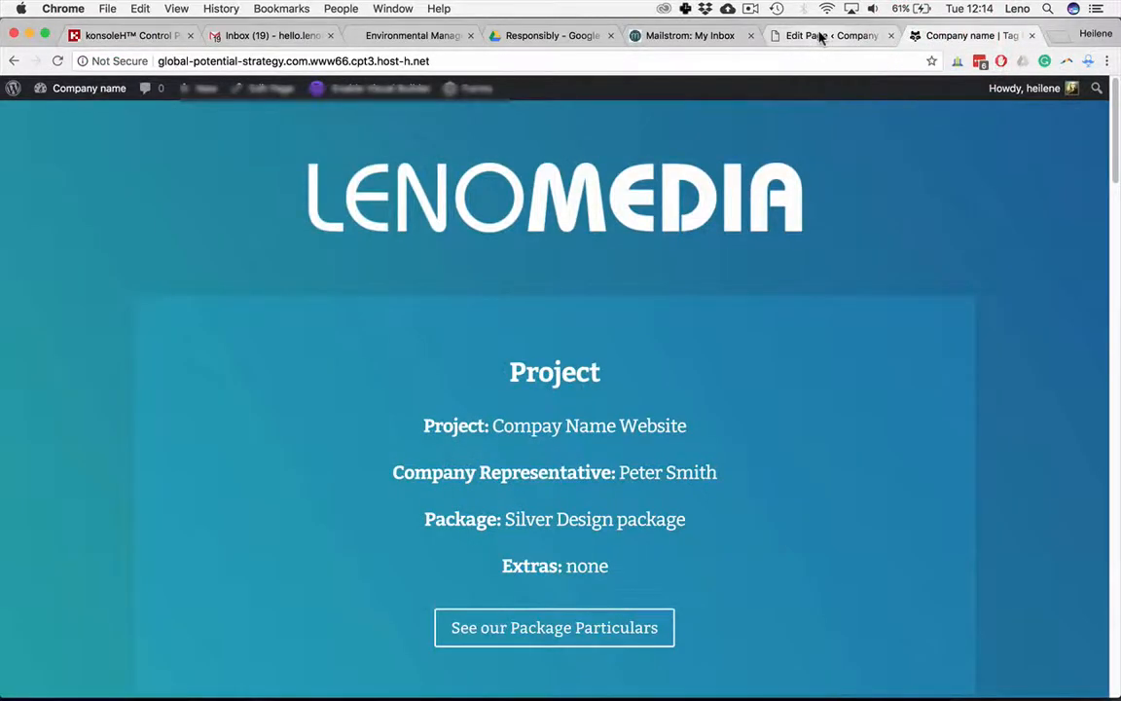
left_click(817, 44)
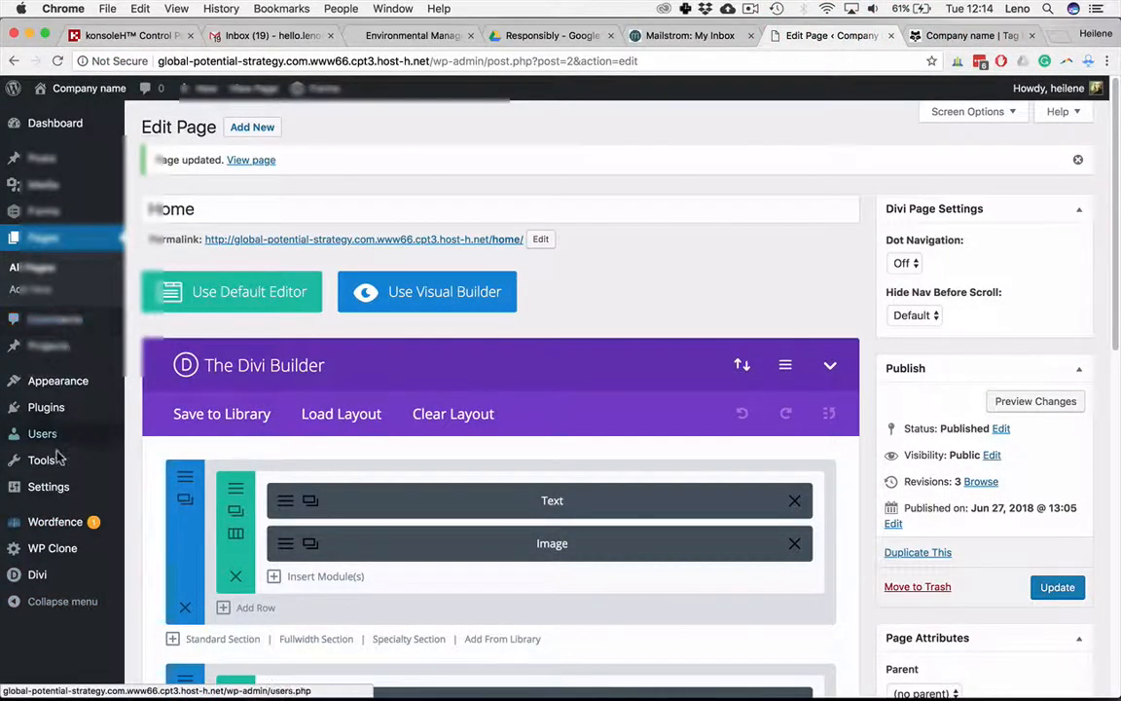
mouse_move(53, 484)
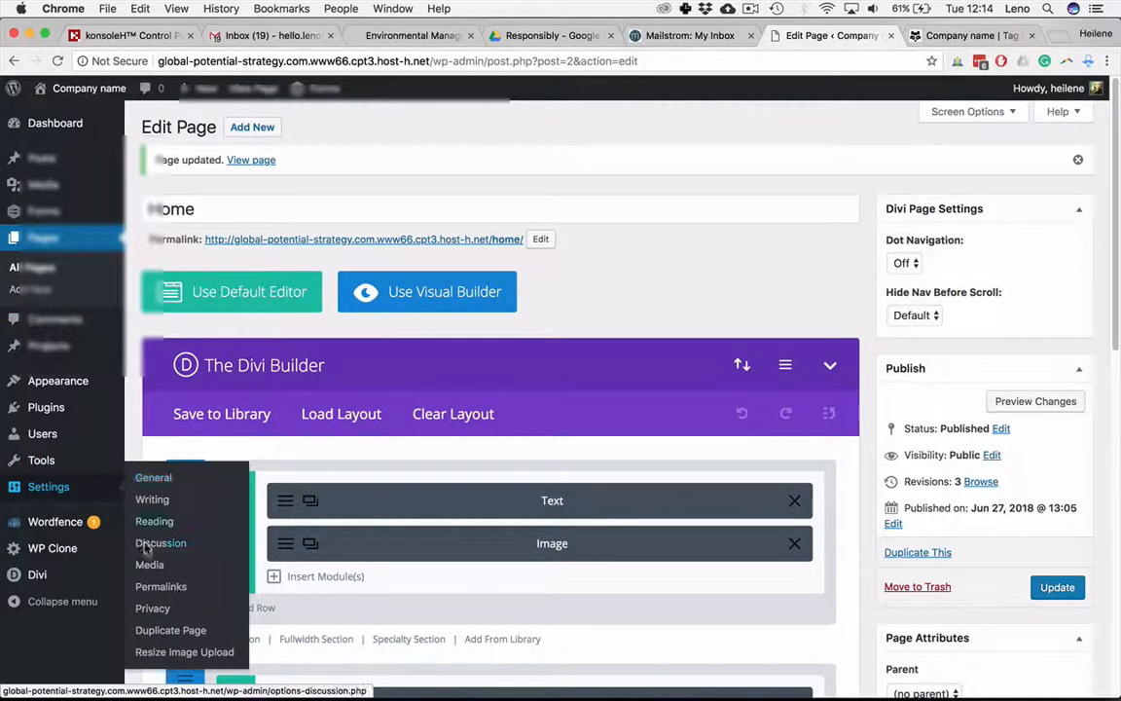
left_click(153, 478)
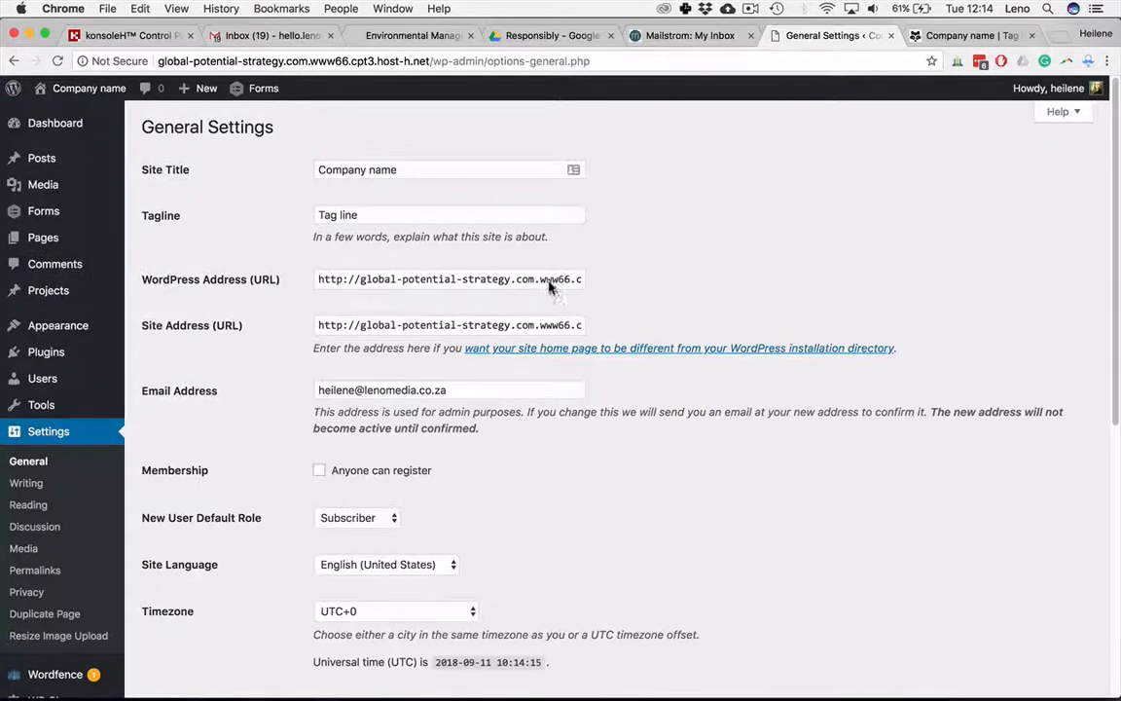
left_click_drag(541, 282, 620, 285)
left_click(621, 287)
left_click(320, 278)
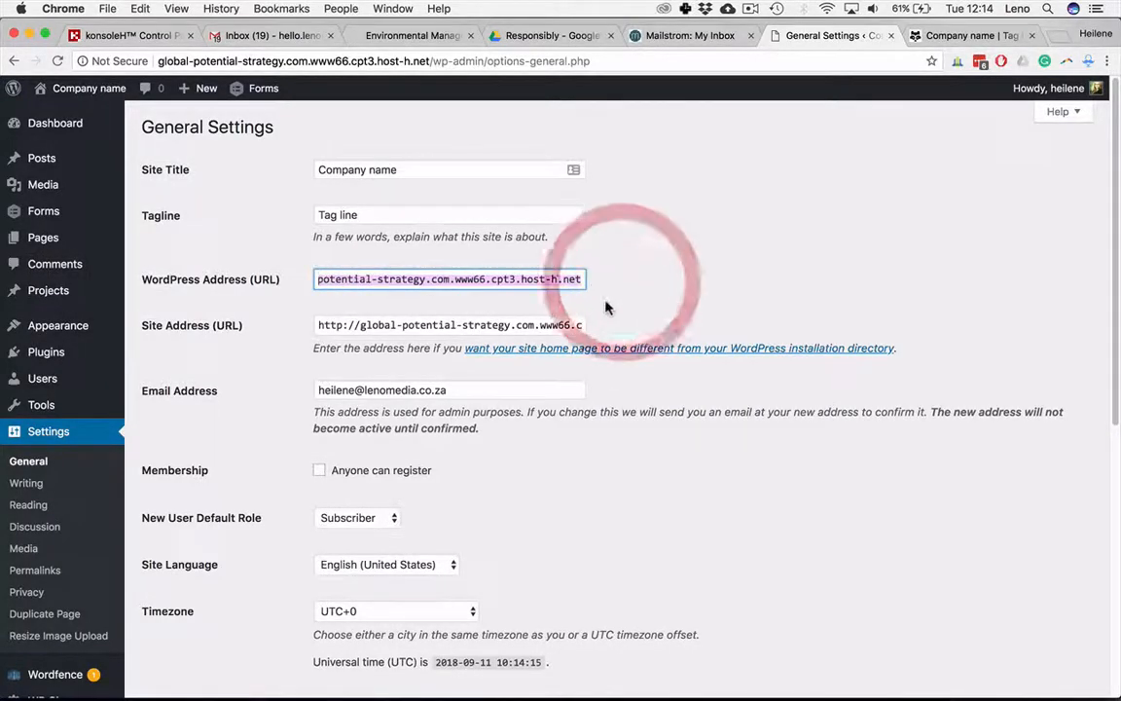
key("super+v")
left_click(674, 286)
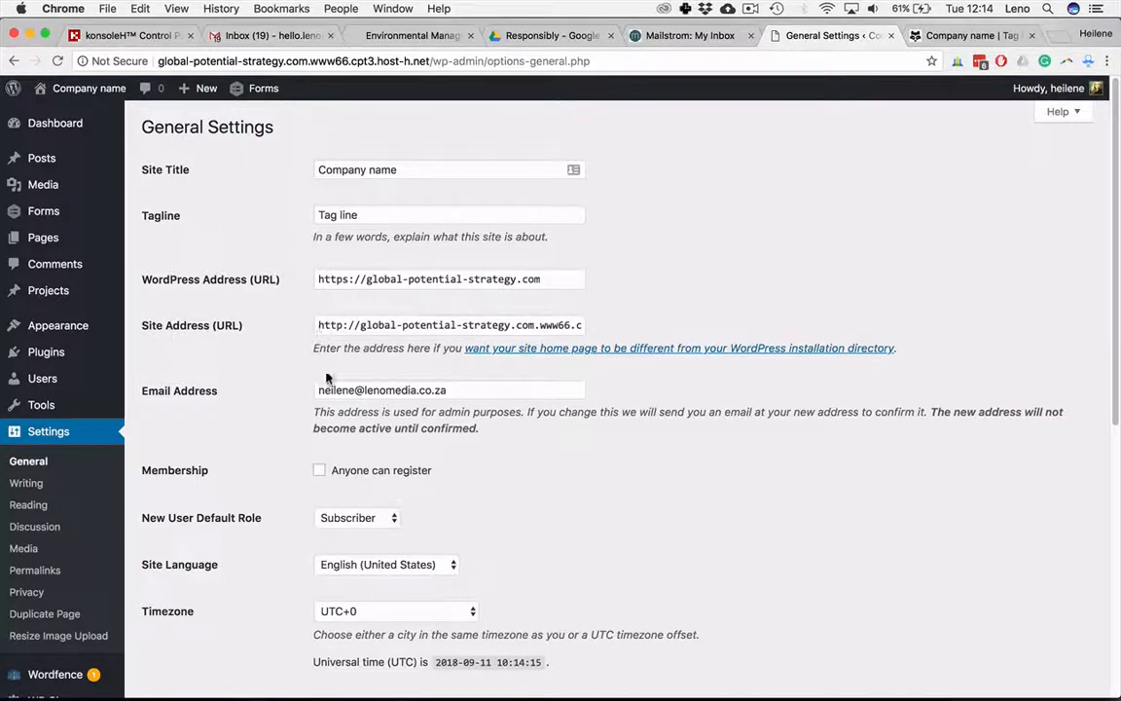
left_click(395, 327)
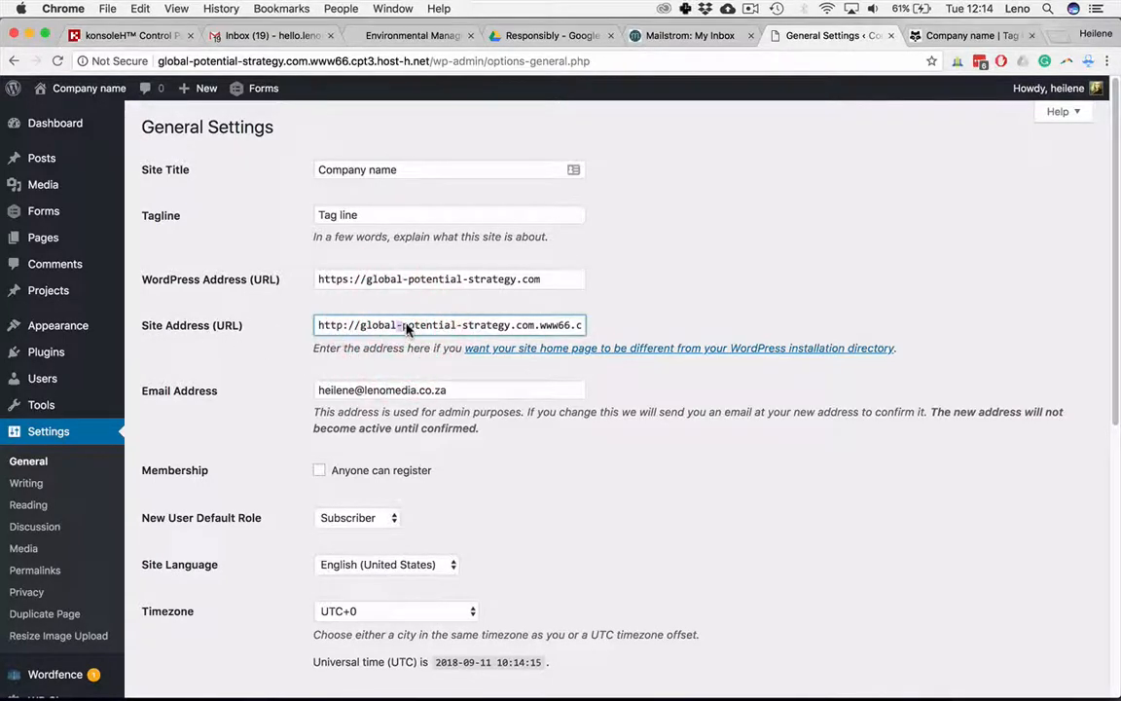
key("super+a")
key("super+v")
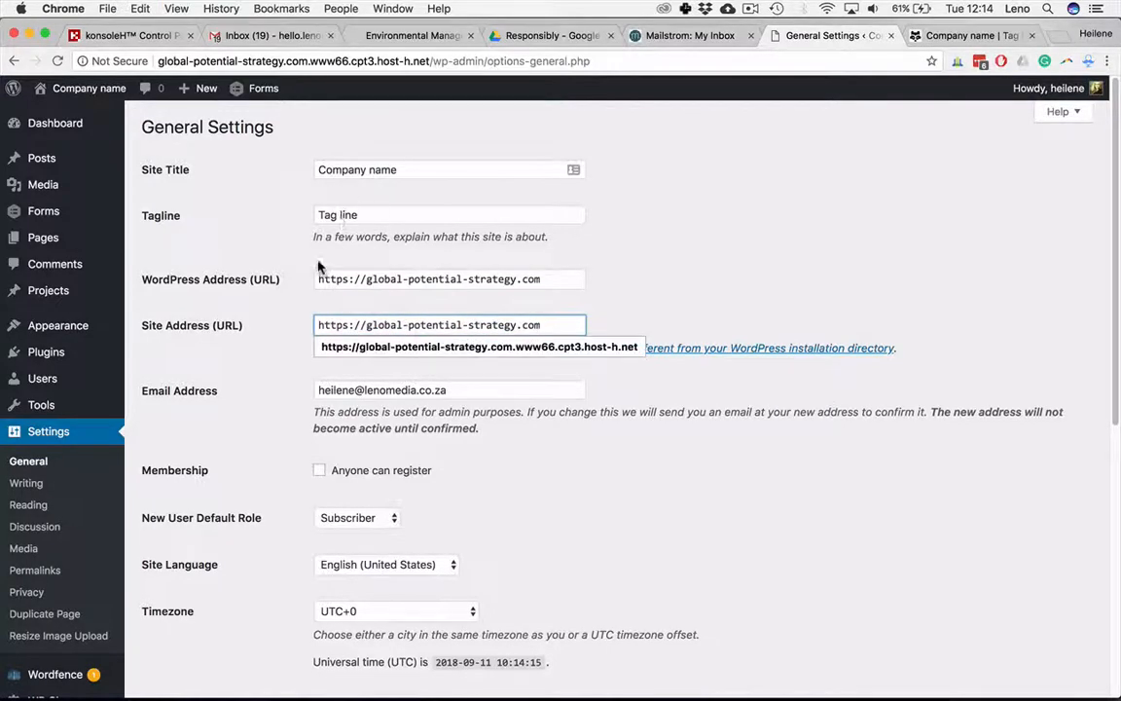
left_click(262, 352)
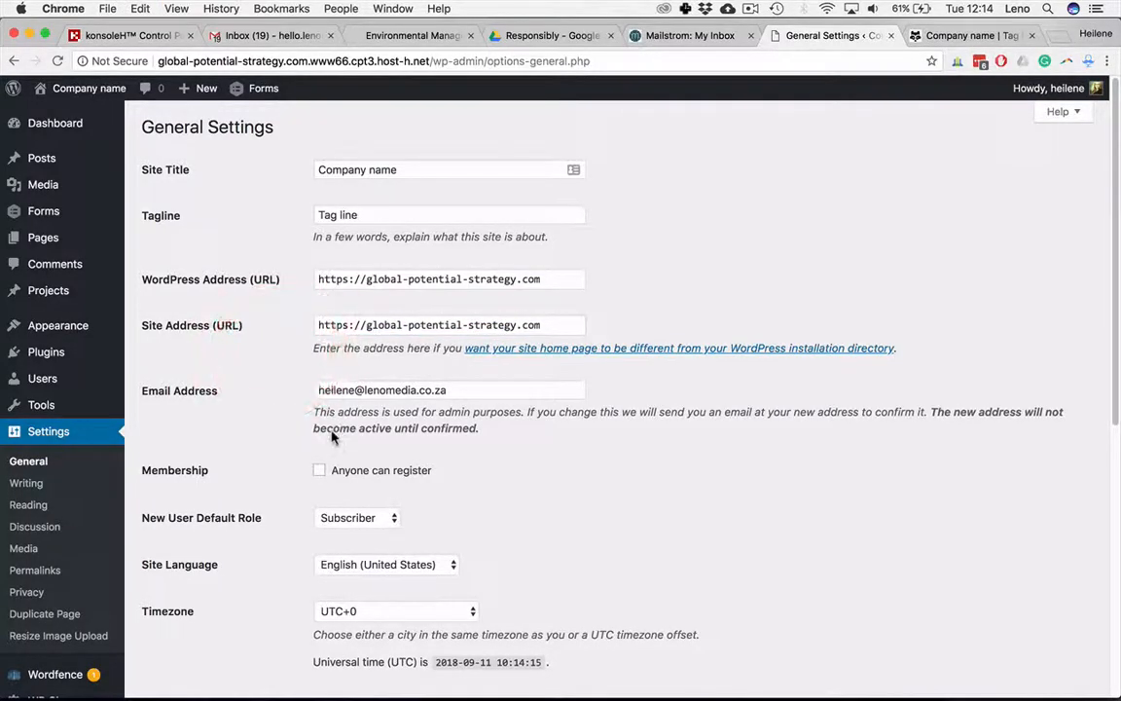
Step: Save the changes to the general settings
scroll(333, 425, "down", 5)
scroll(329, 419, "down", 1)
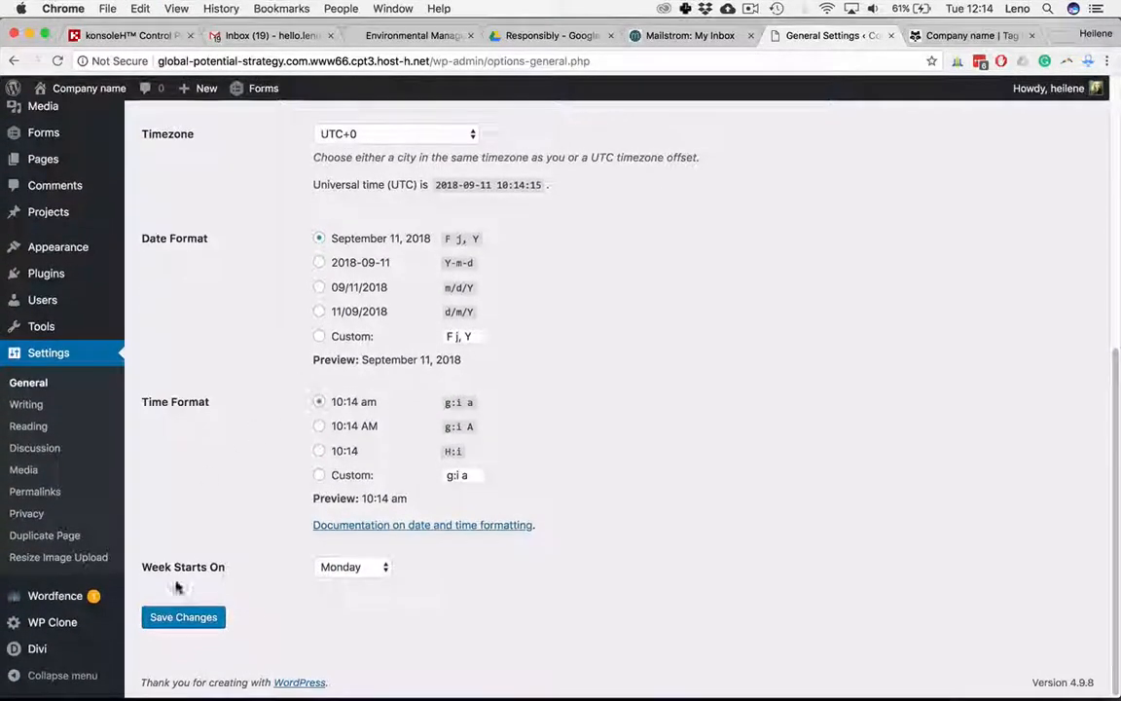
left_click(196, 614)
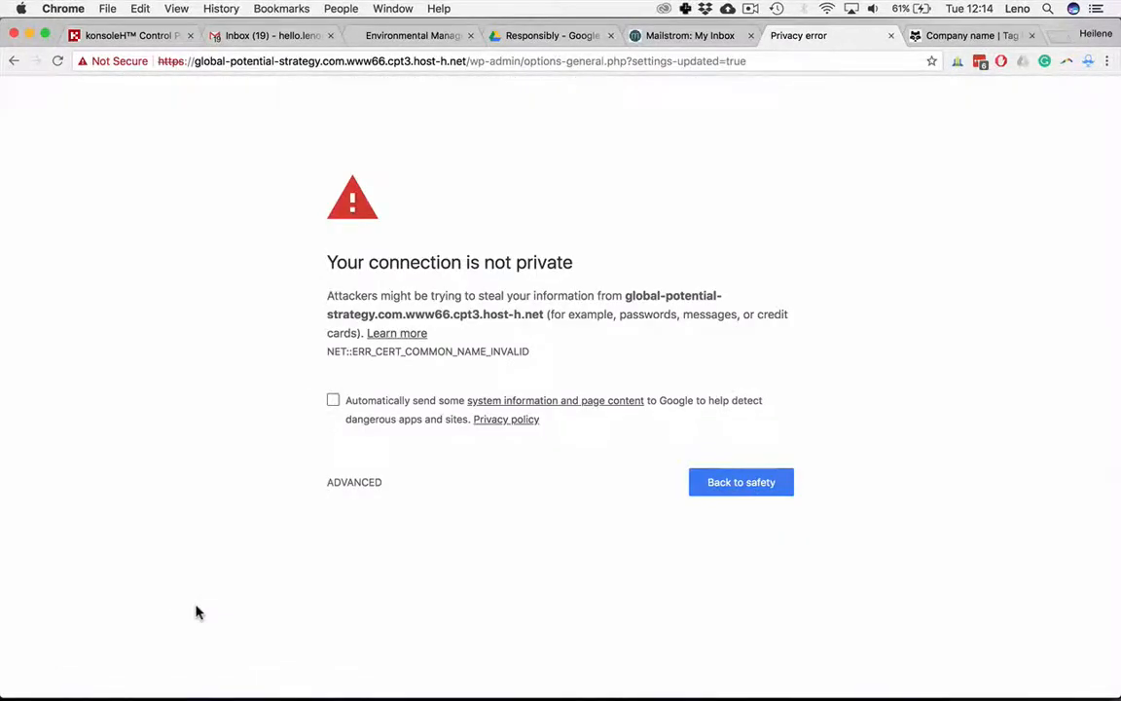
Step: Proceed past the privacy warning and log in with the admin username and account password, ticking Remember Me
left_click(356, 484)
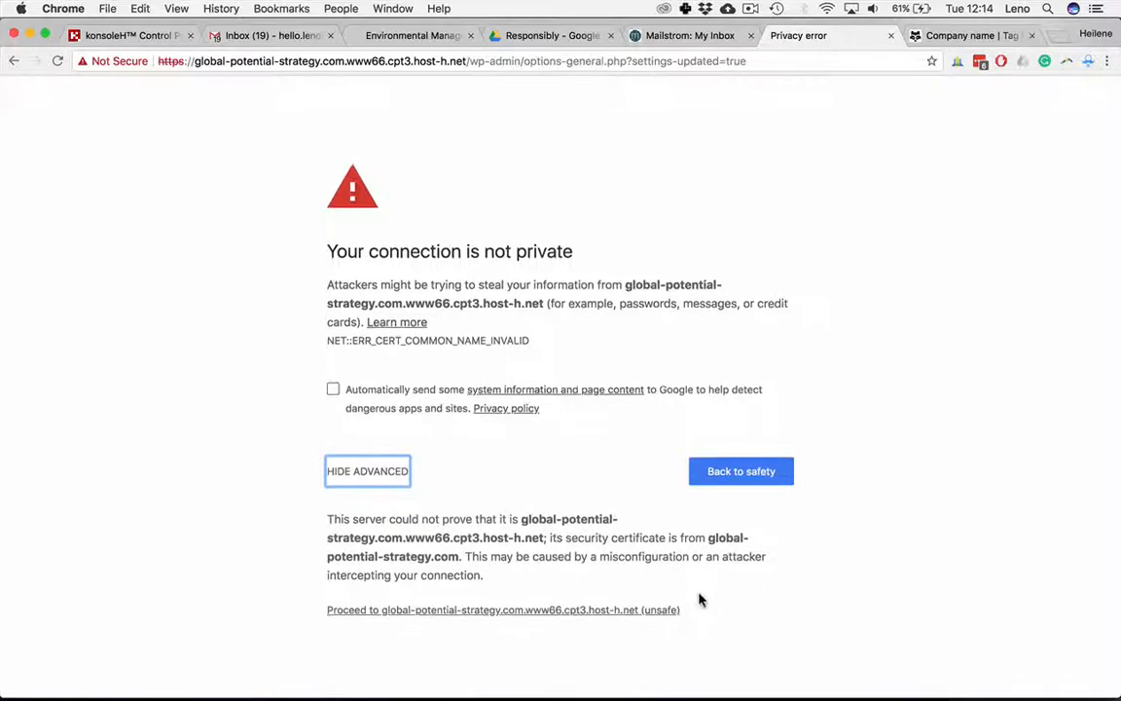
left_click(623, 621)
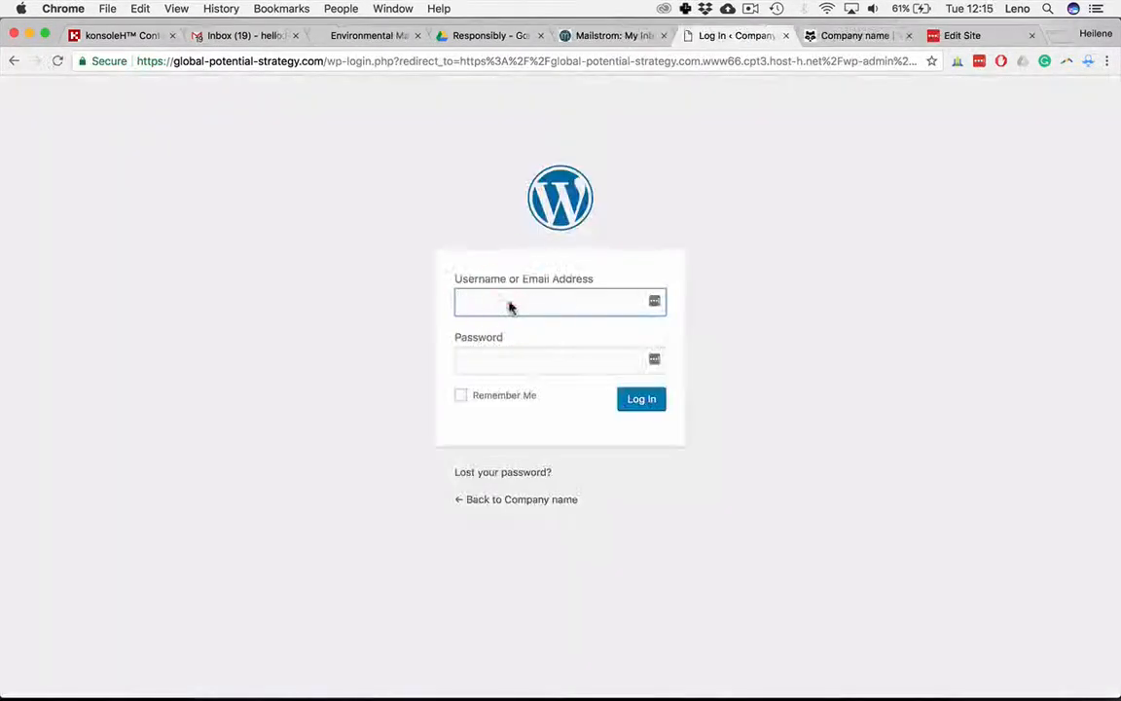
type("hl")
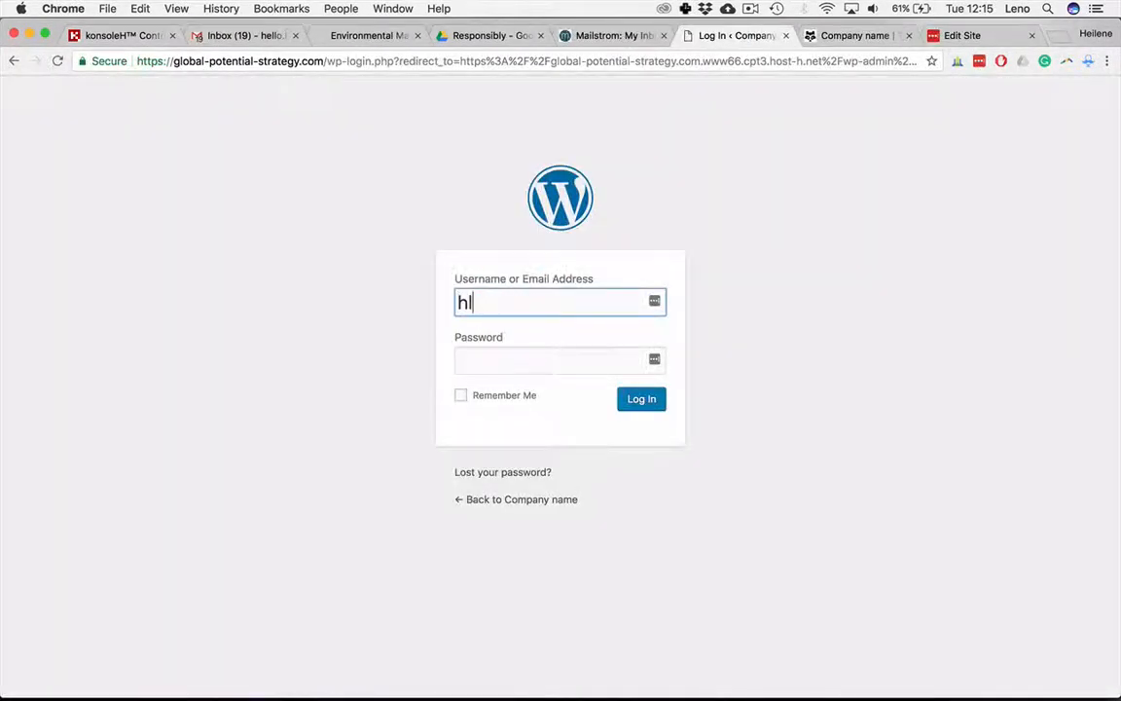
key("BackSpace")
type("eilene")
key("Tab")
type("••••••••••••")
left_click(462, 396)
left_click(643, 402)
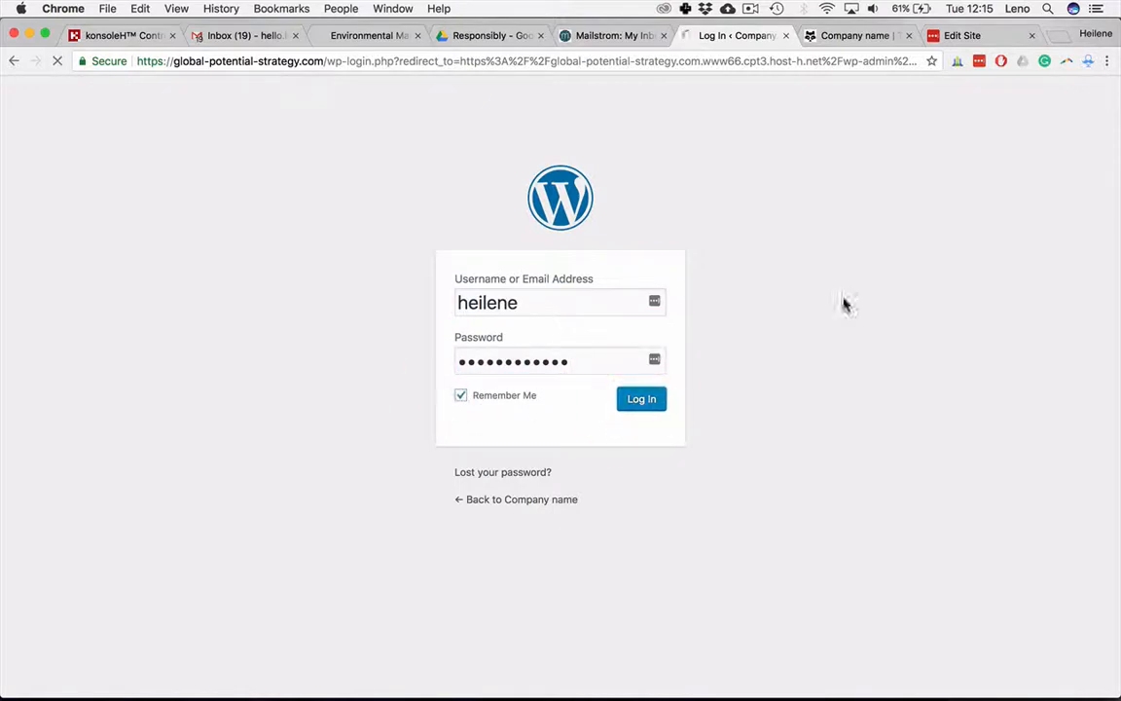
Step: Close the extra Edit Site tab and collapse the Activity and Forms dashboard boxes
left_click(1032, 36)
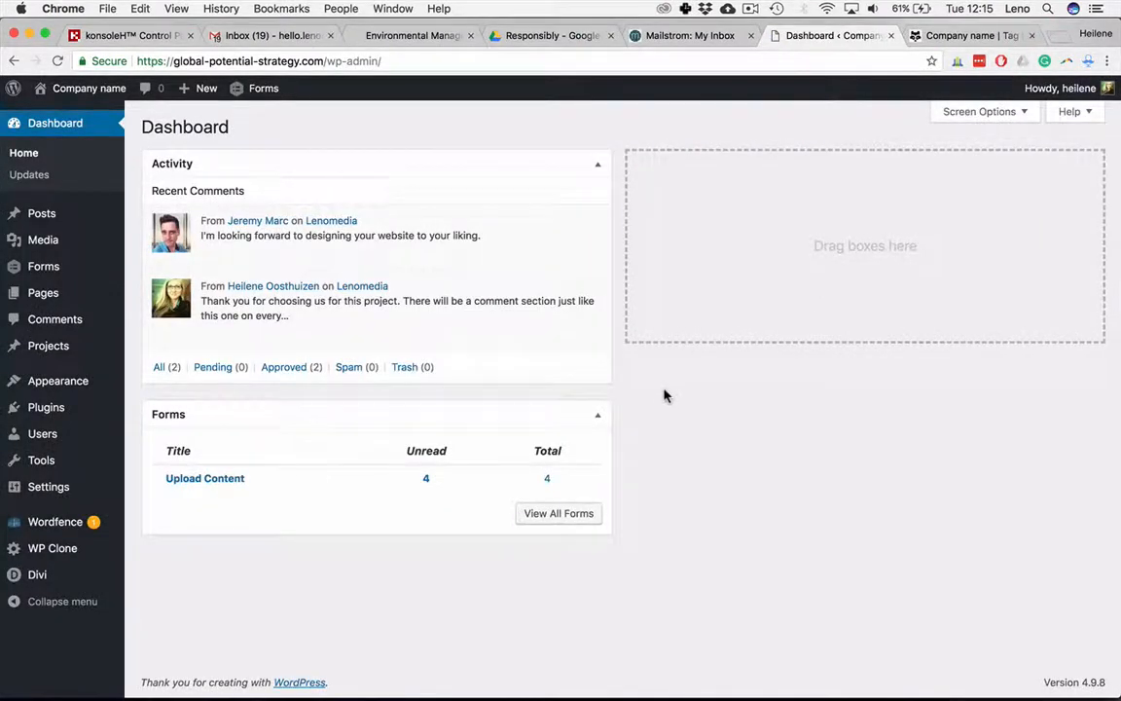
left_click(598, 163)
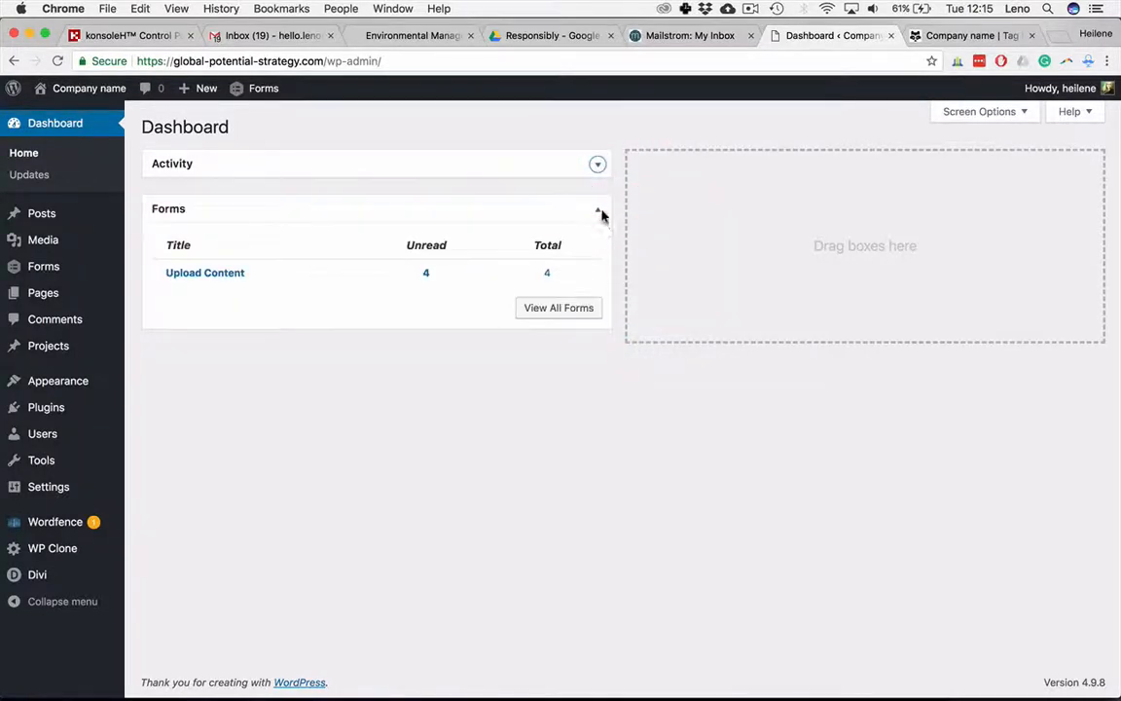
left_click(600, 211)
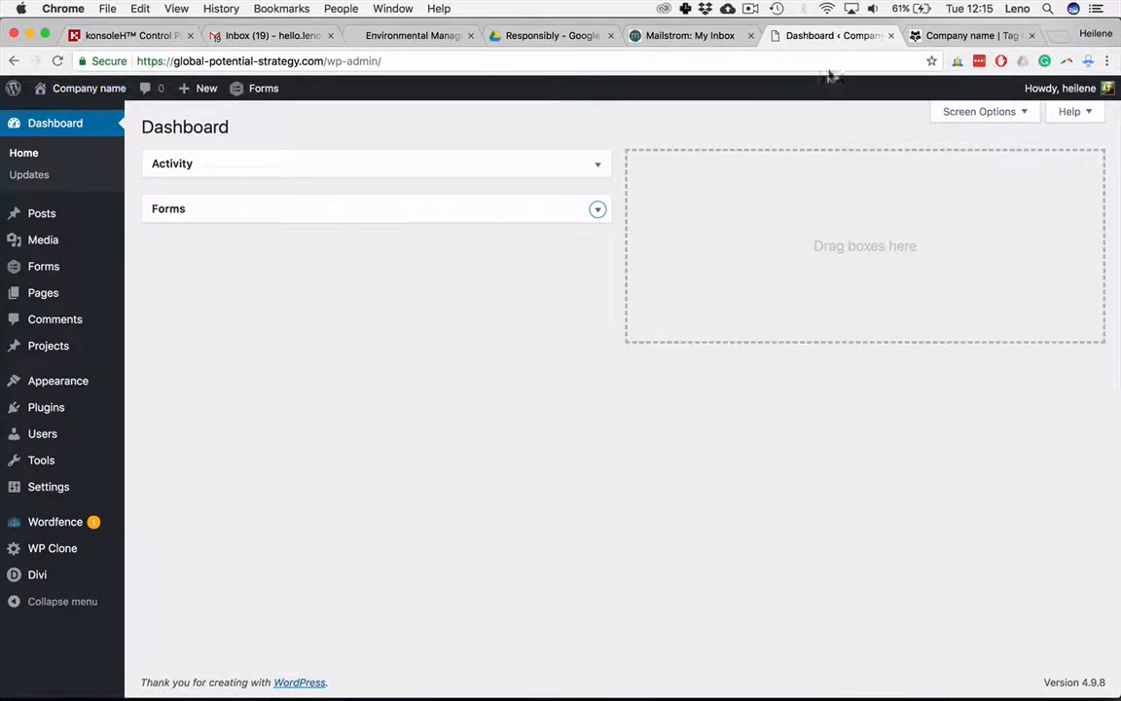
Step: Reload the front-end site tab and check that it loads at its https address
left_click(946, 37)
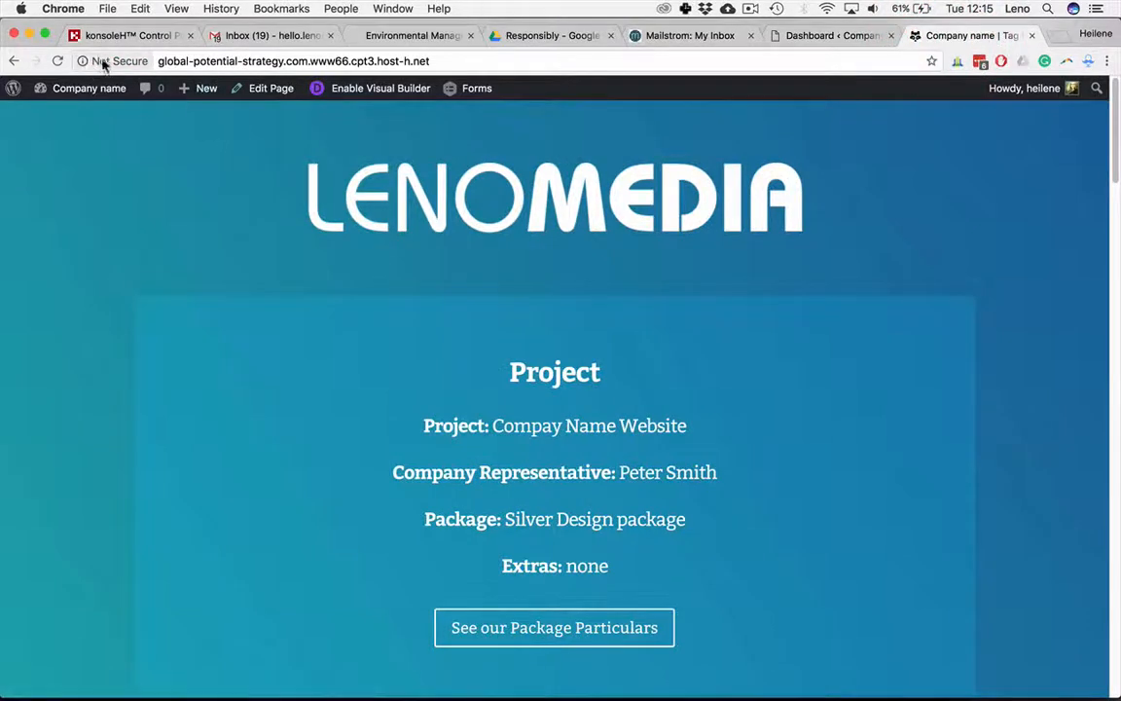
left_click(58, 61)
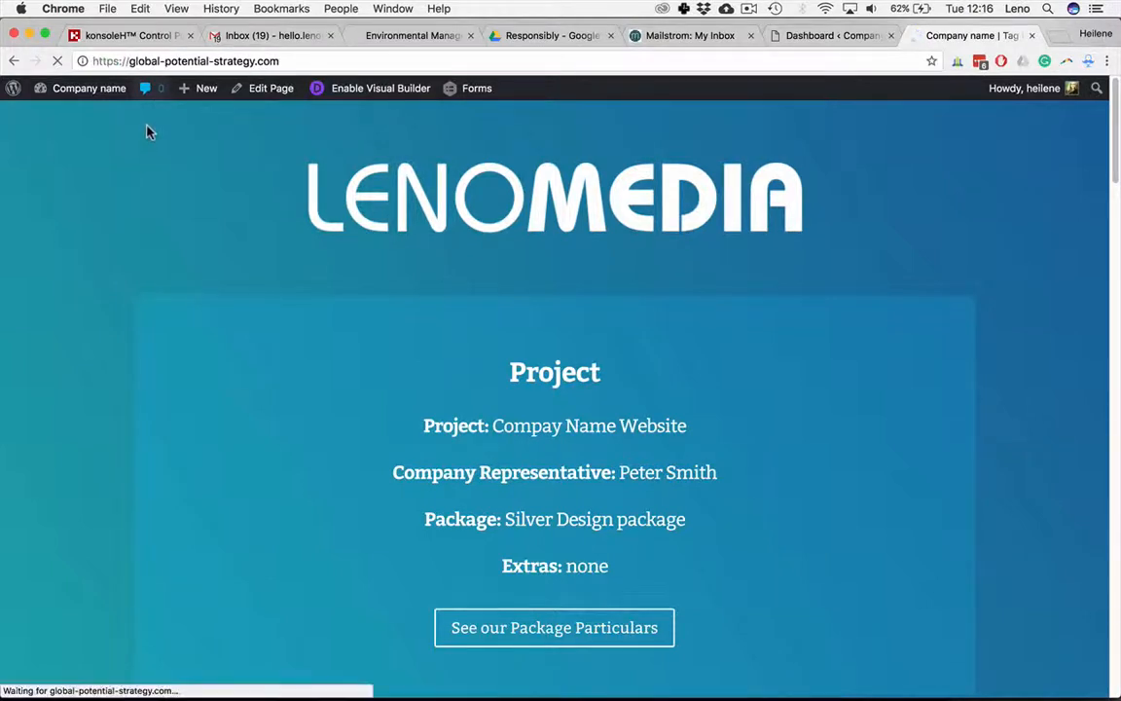
left_click(285, 62)
left_click_drag(285, 62, 143, 66)
left_click(381, 61)
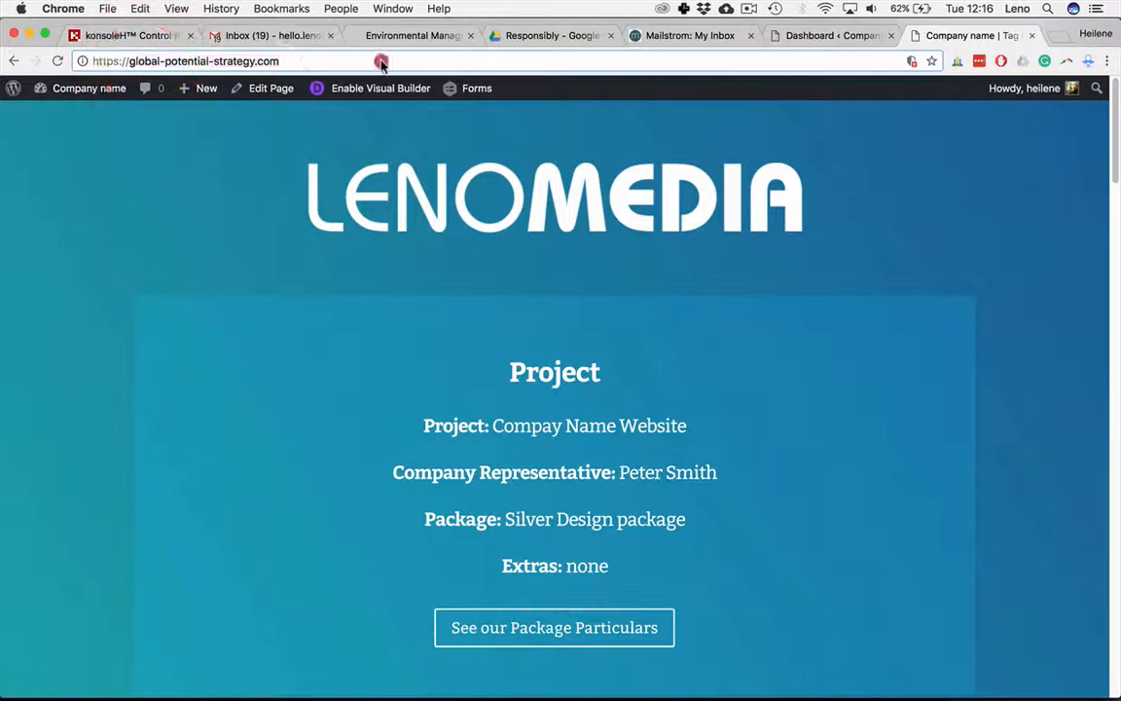
left_click(103, 127)
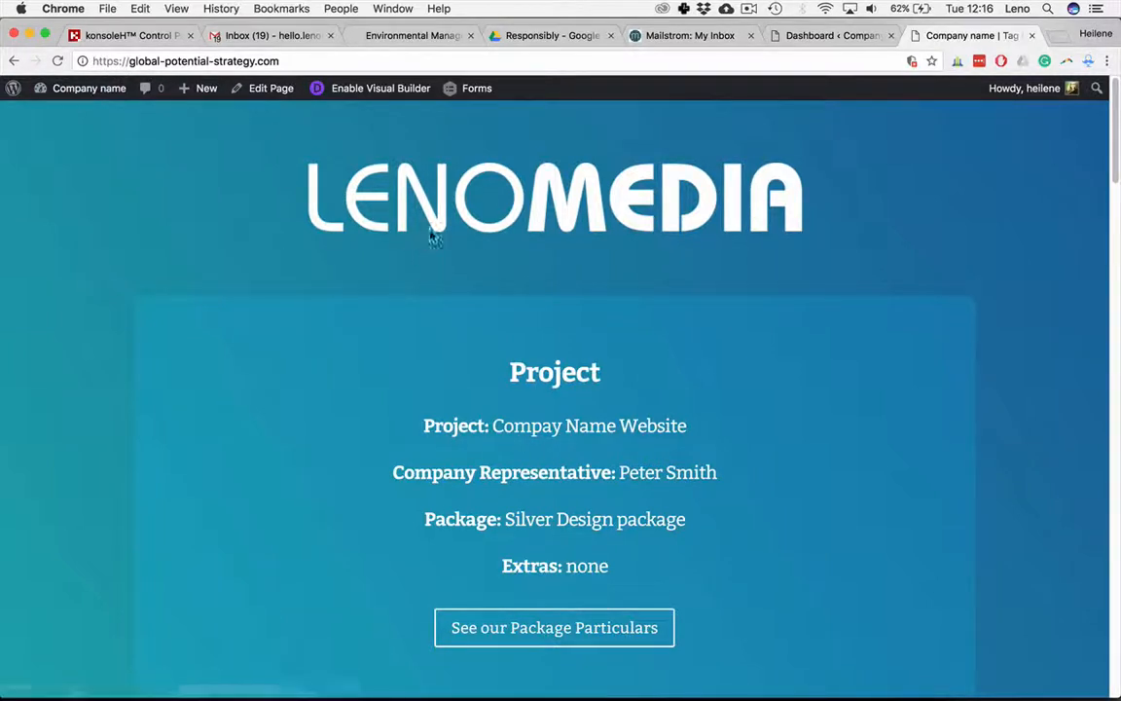
Step: Inspect the logo image's source address in the developer tools, then close them
right_click(411, 197)
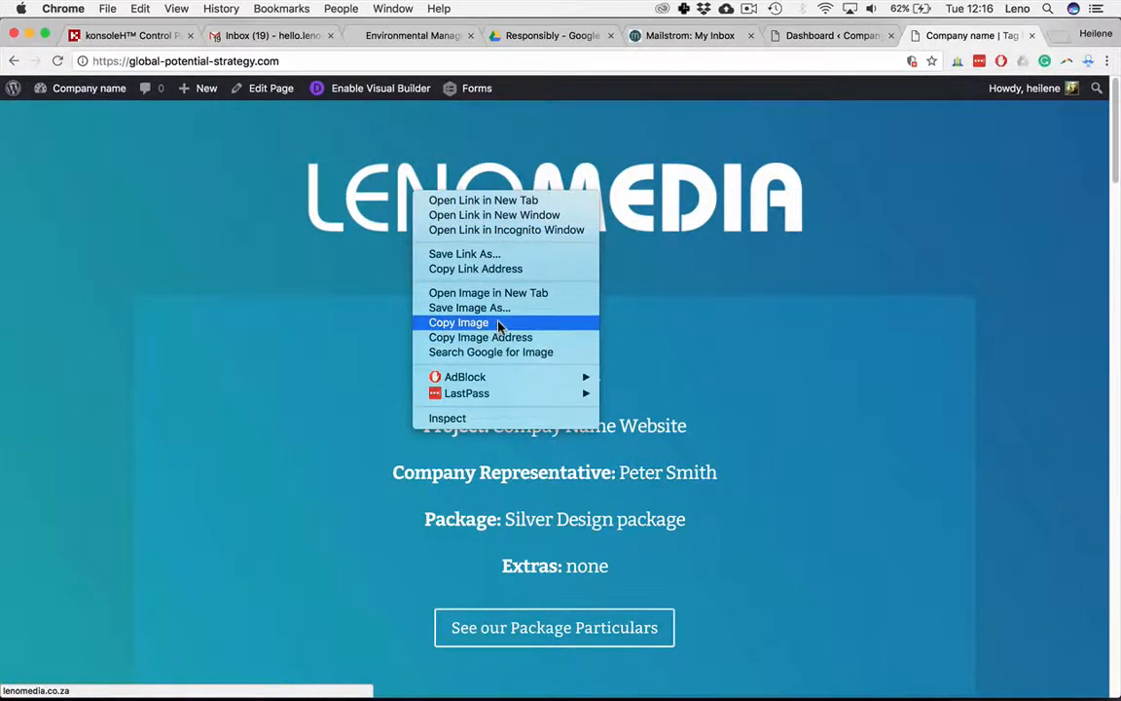
left_click(487, 418)
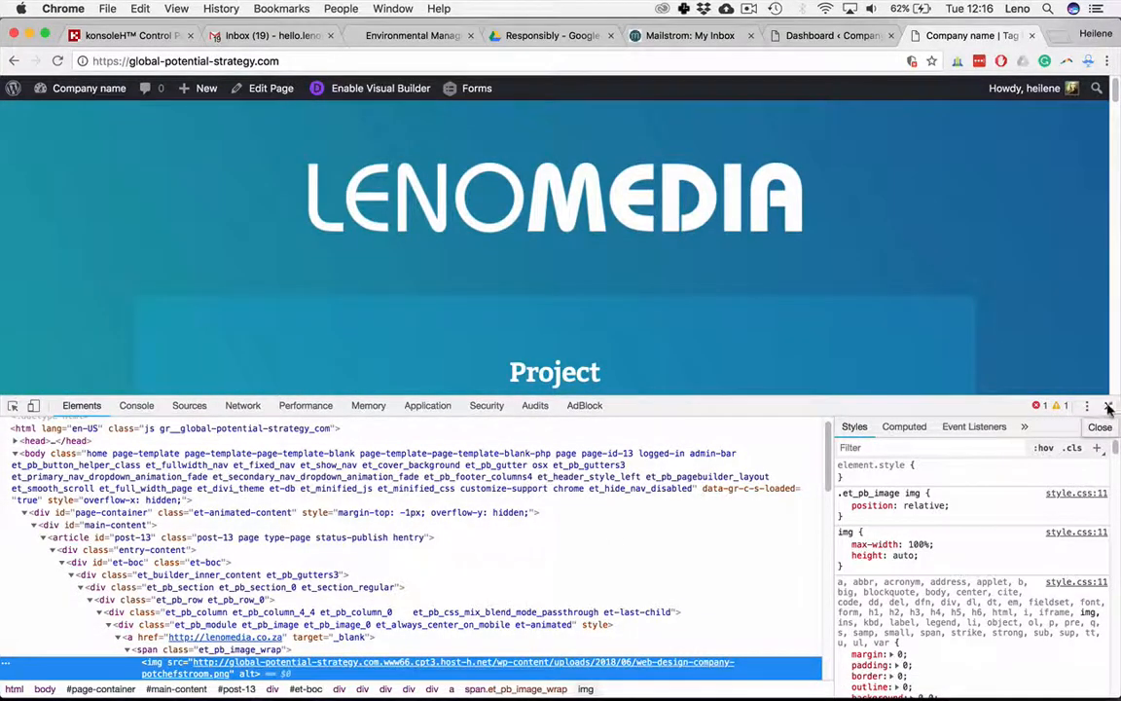
left_click(1108, 405)
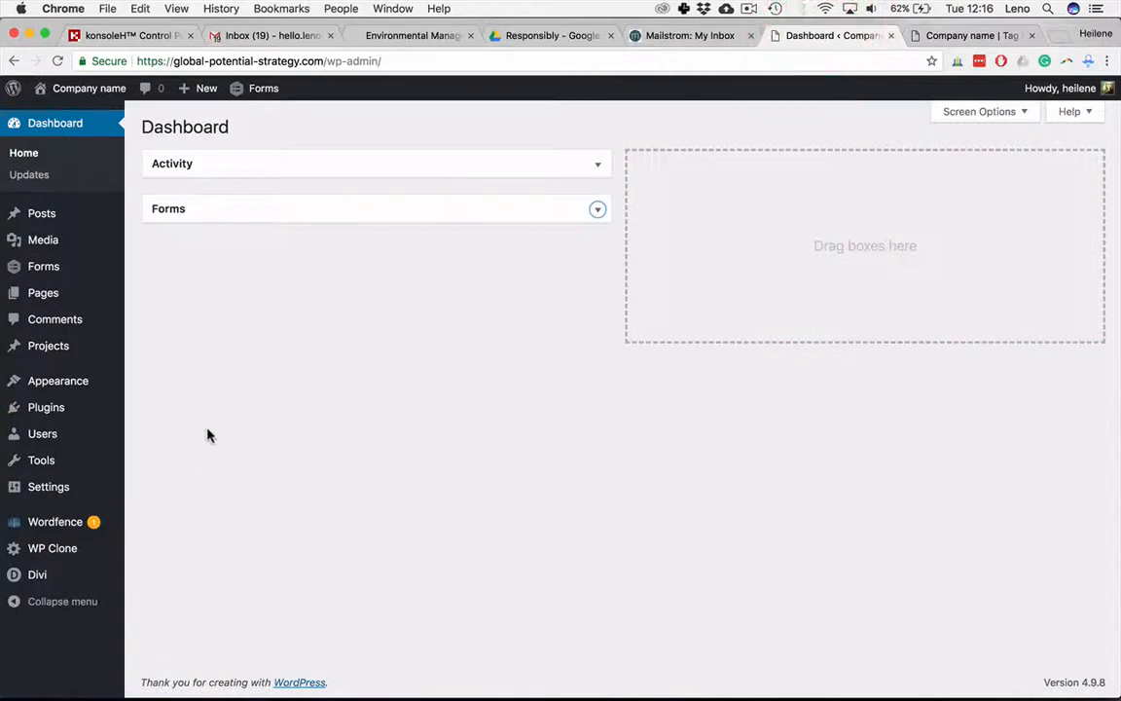
Step: Check the installed plugins list and open the Better Search Replace tool
mouse_move(78, 417)
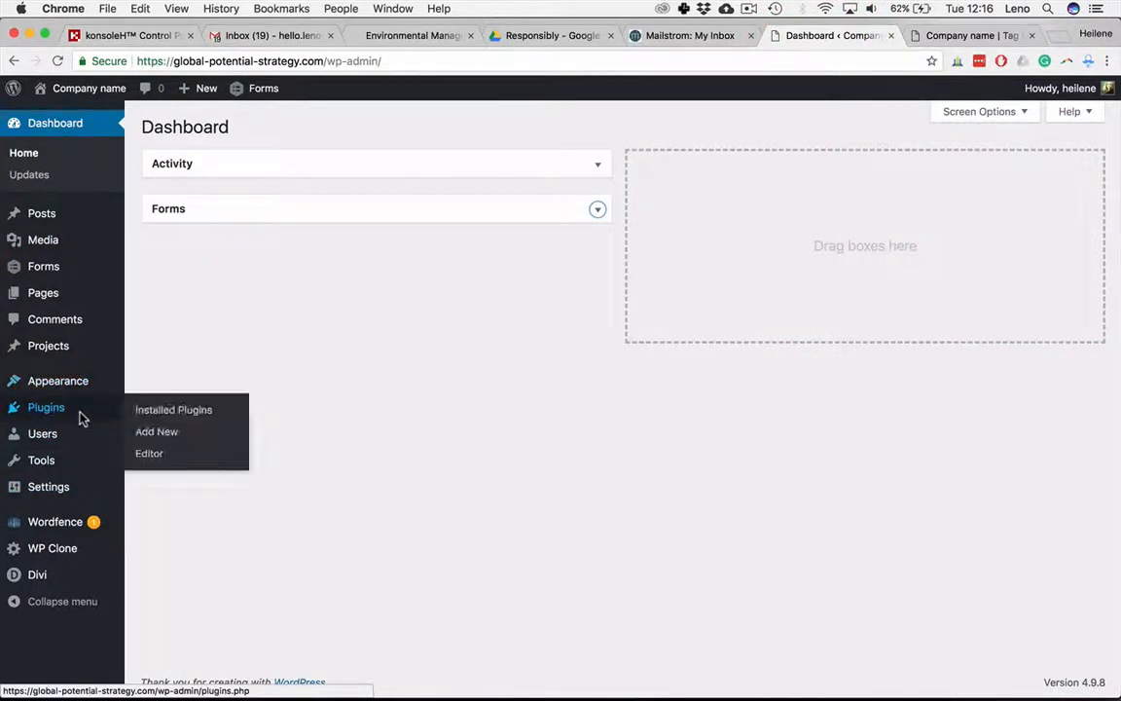
left_click(179, 410)
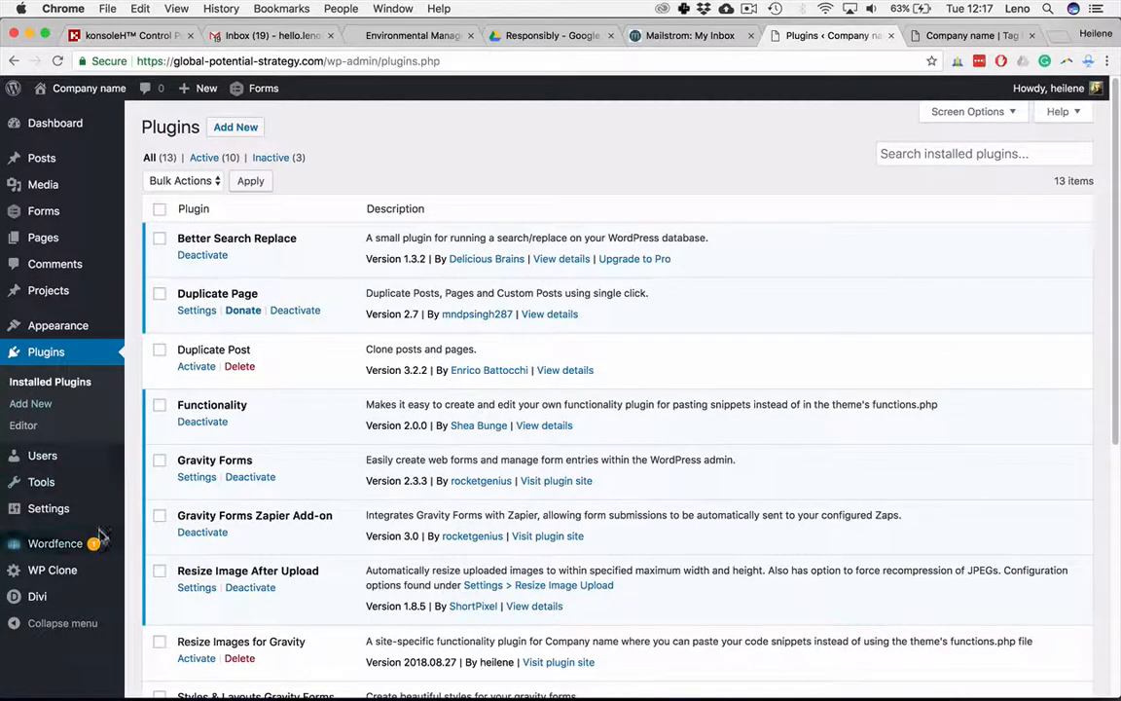
mouse_move(60, 524)
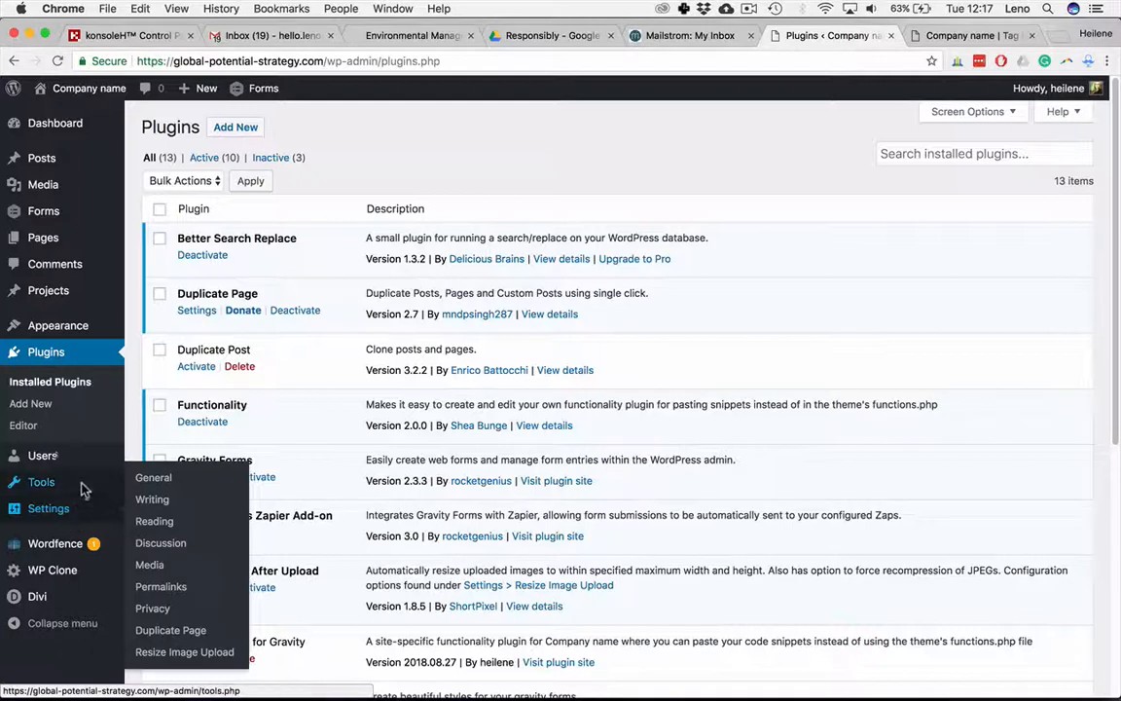
mouse_move(81, 494)
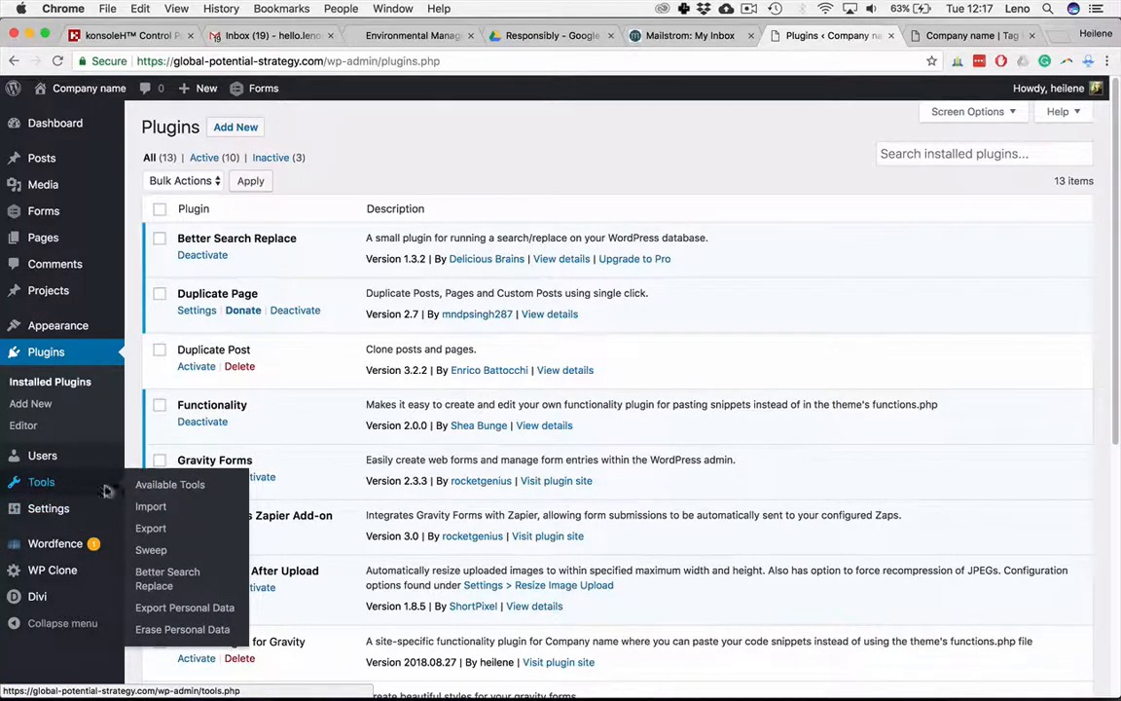
left_click(168, 581)
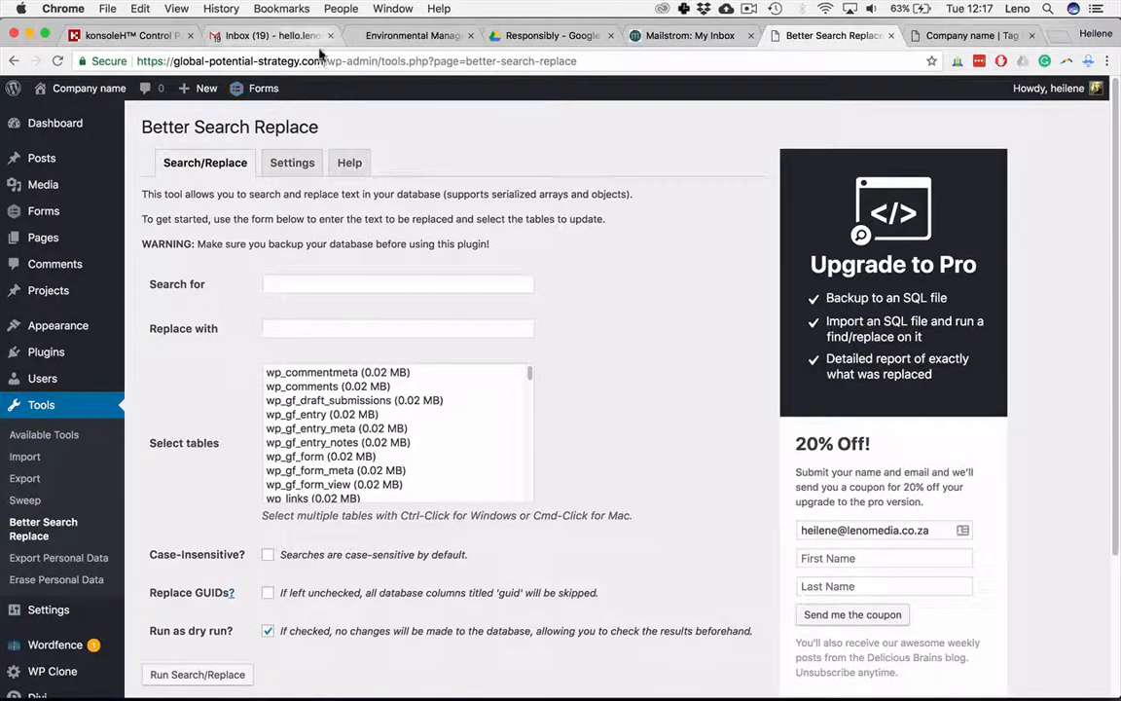
Step: Copy the site's https address and paste it into the Replace with field
left_click_drag(260, 67, 78, 41)
key("super+c")
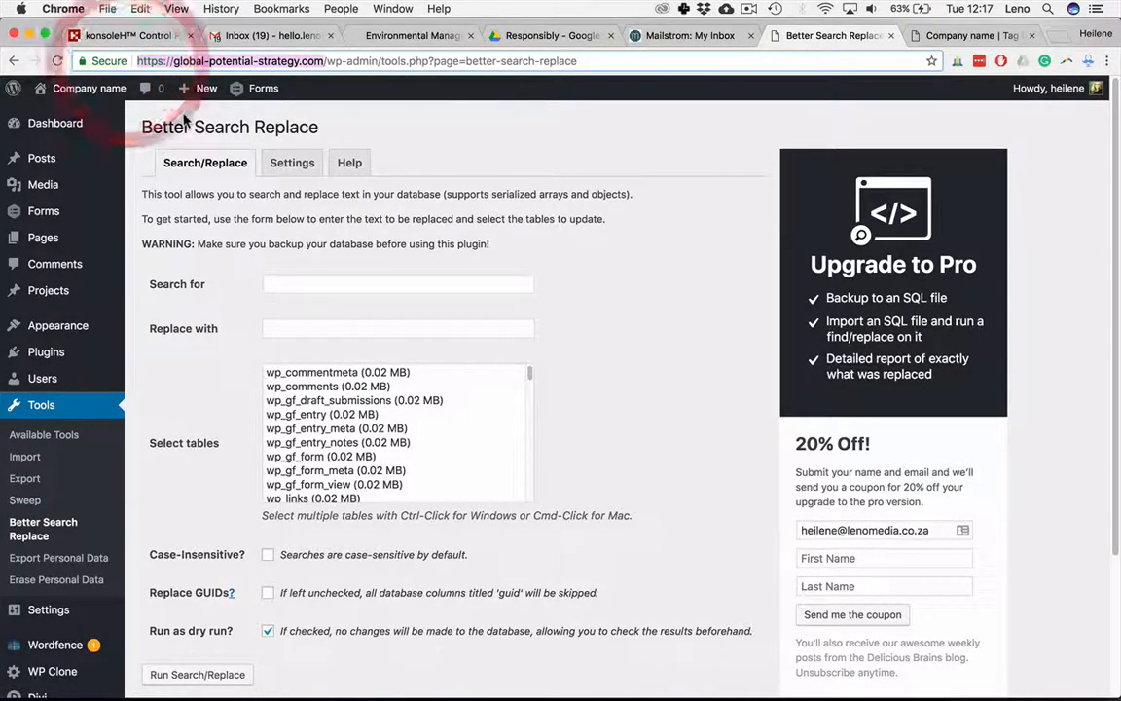
left_click(341, 333)
key("super+v")
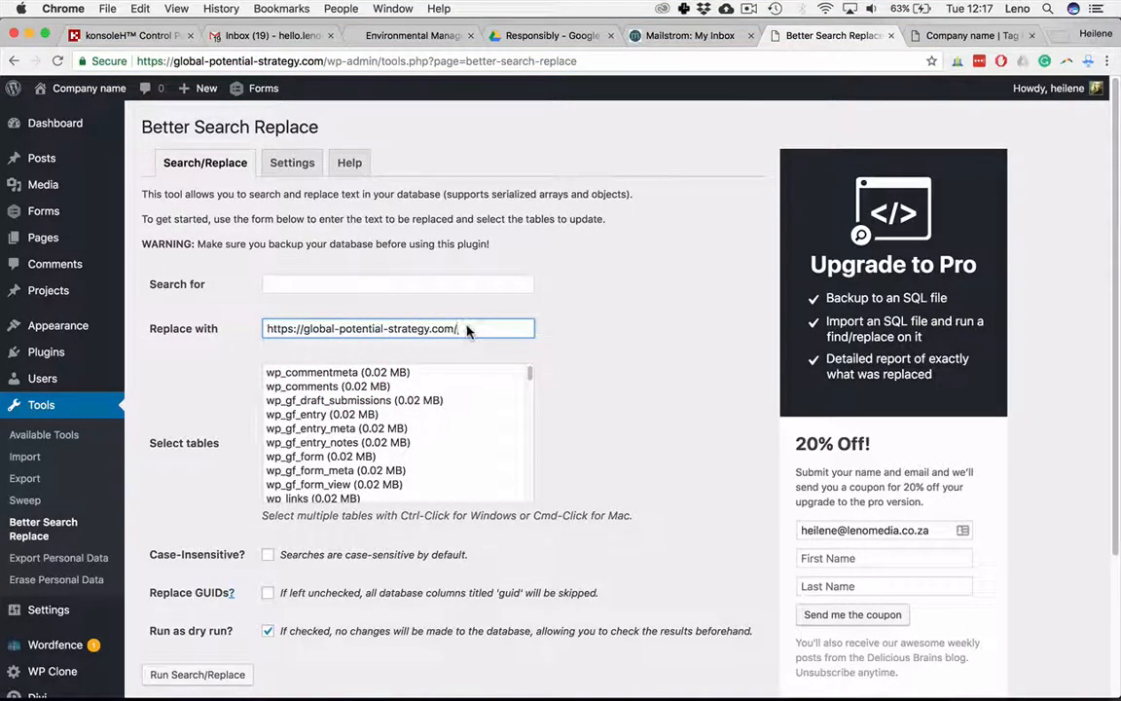
left_click(282, 283)
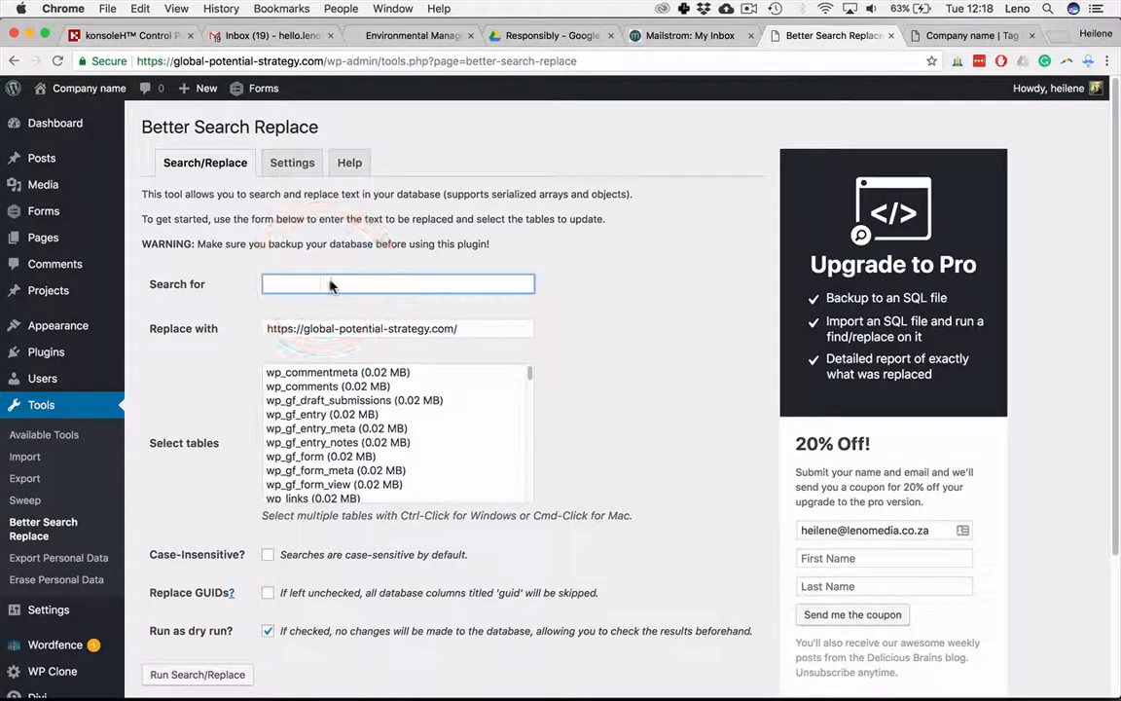
key("super+v")
left_click(284, 284)
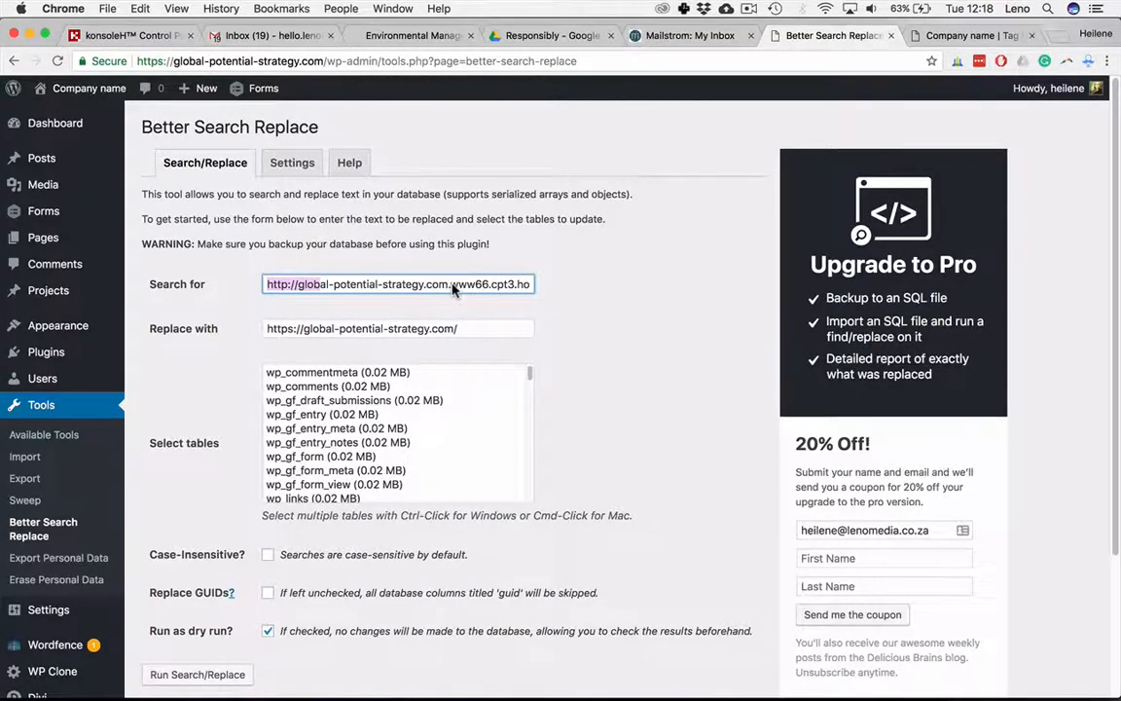
left_click_drag(451, 285, 561, 288)
left_click(598, 333)
left_click(579, 316)
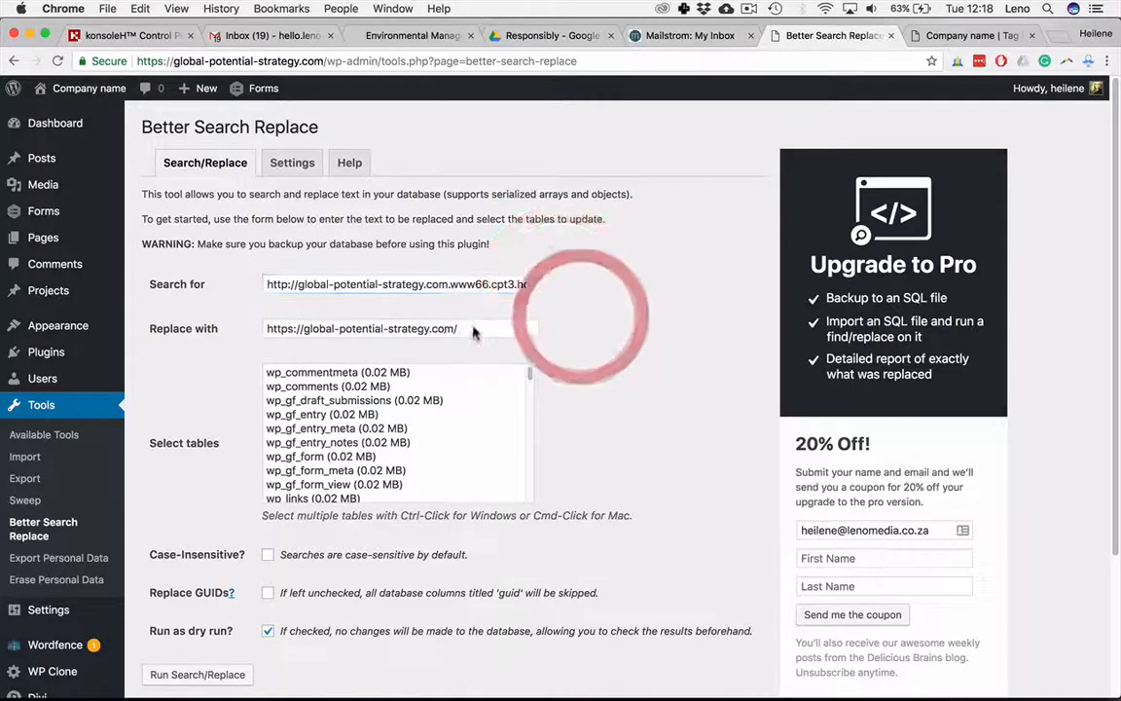
left_click(475, 329)
key("BackSpace")
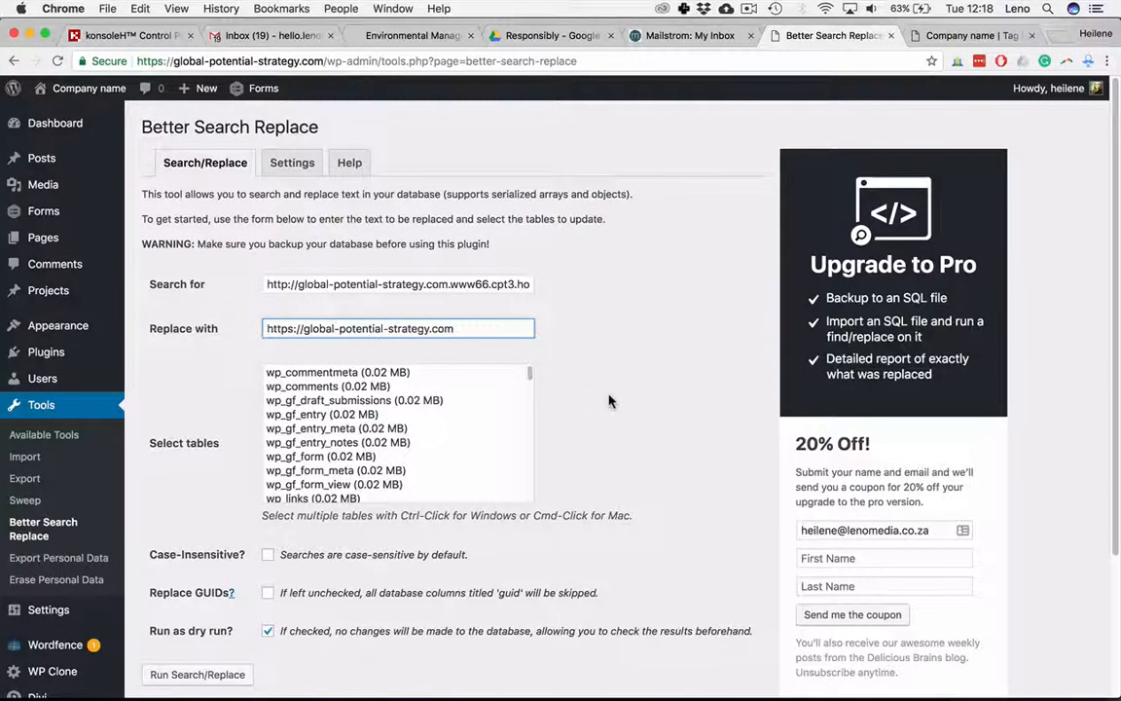
Step: Select every database table in the table list
scroll(609, 401, "down", 4)
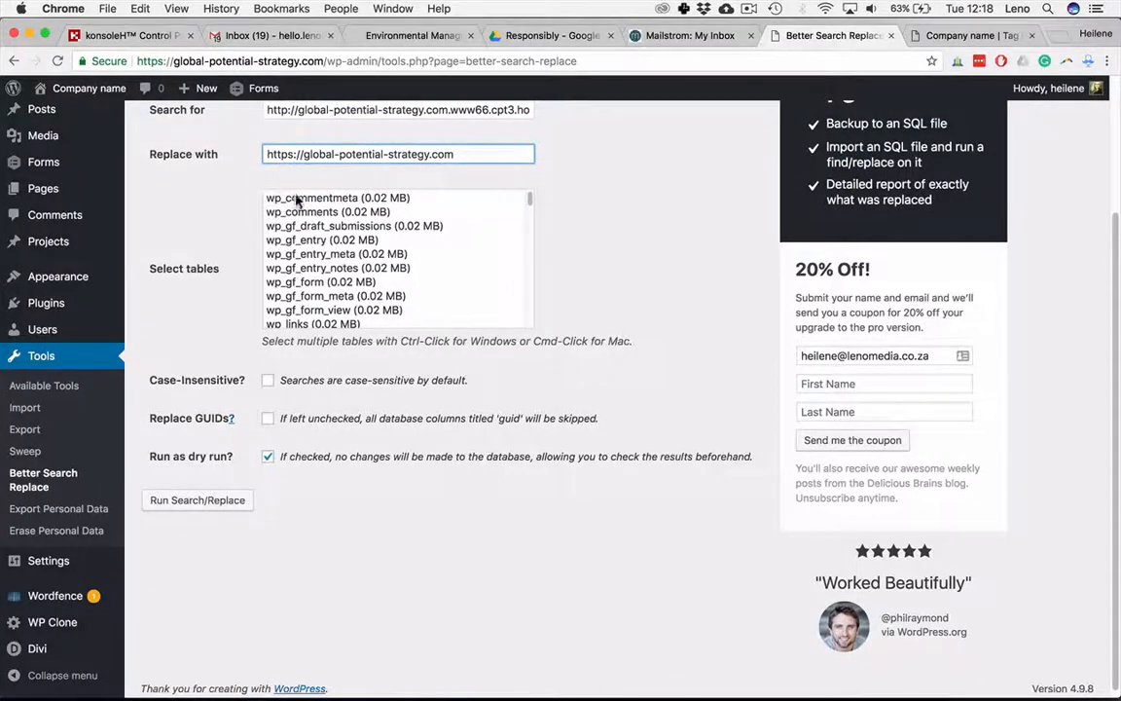
left_click(297, 199)
key("shift+Down")
key("shift+Down")
key("shift+Down")
key("shift+Down")
key("shift+Down")
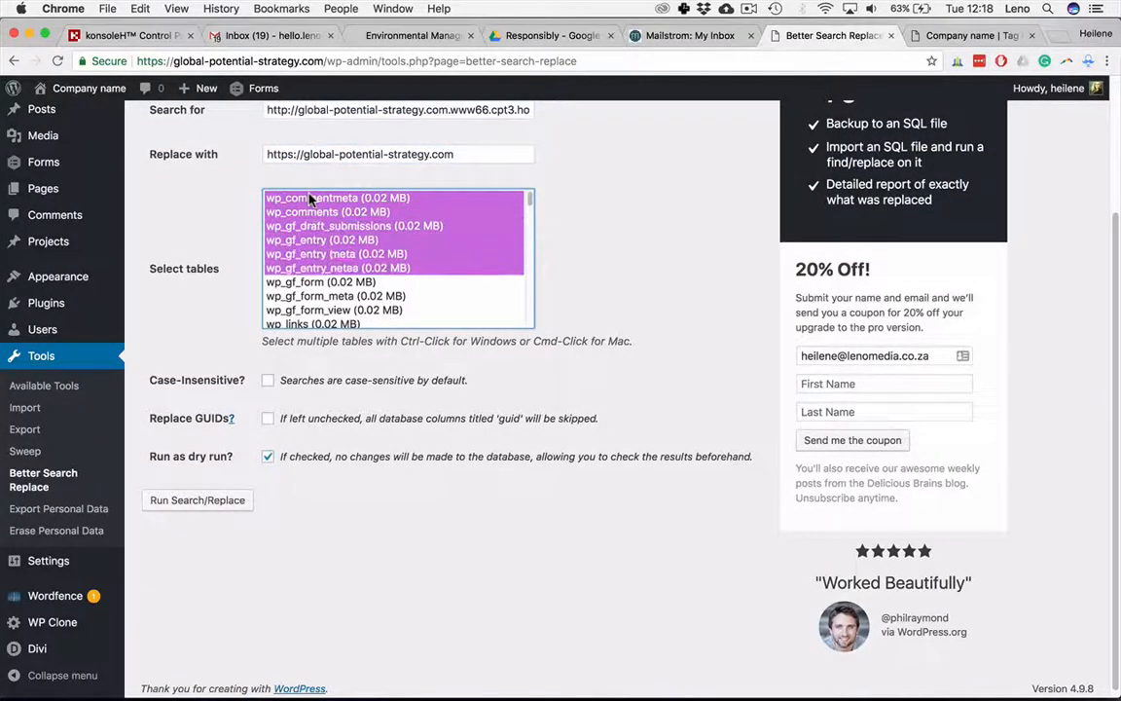
key("shift+Down")
key("shift+Down")
key("shift+Down")
key("shift+Down")
key("shift+Down")
key("shift+Down")
key("shift+Down")
key("shift+Down")
key("shift+Down")
key("shift+Down")
key("shift+Down")
key("shift+Down")
key("shift+Down")
key("shift+Down")
key("shift+Down")
key("shift+Down")
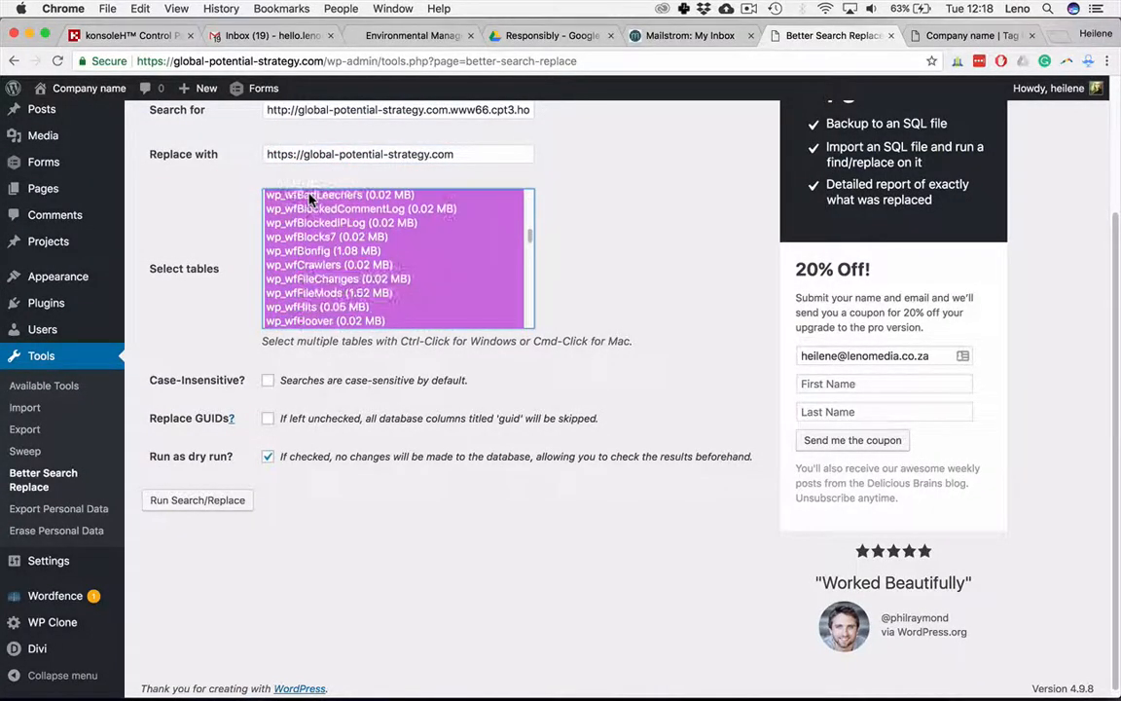
key("shift+Down")
key("shift+Down")
key("shift+Down")
key("shift+Down")
key("shift+Down")
key("shift+Down")
key("shift+Down")
key("shift+Down")
key("shift+Down")
key("shift+Down")
key("shift+Down")
key("shift+Down")
key("shift+Down")
key("shift+Down")
key("shift+Down")
key("shift+Down")
key("shift+Down")
key("shift+Down")
key("shift+Down")
key("shift+Down")
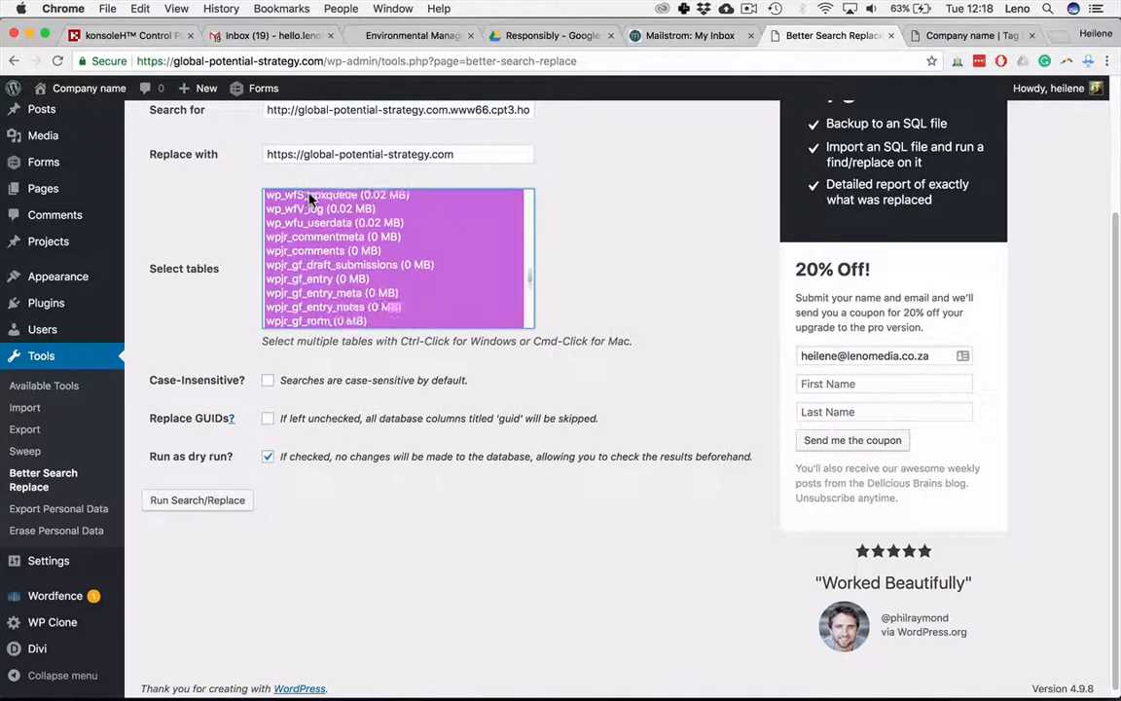
key("shift+Down")
key("shift+Down")
key("shift+Down")
key("shift+Down")
key("shift+Down")
key("shift+Down")
key("shift+Down")
key("shift+Down")
key("shift+Down")
key("shift+Down")
key("shift+Down")
key("shift+Down")
key("shift+Down")
key("shift+Down")
key("shift+Down")
key("shift+Down")
key("shift+Down")
key("shift+Down")
key("shift+Down")
key("shift+Down")
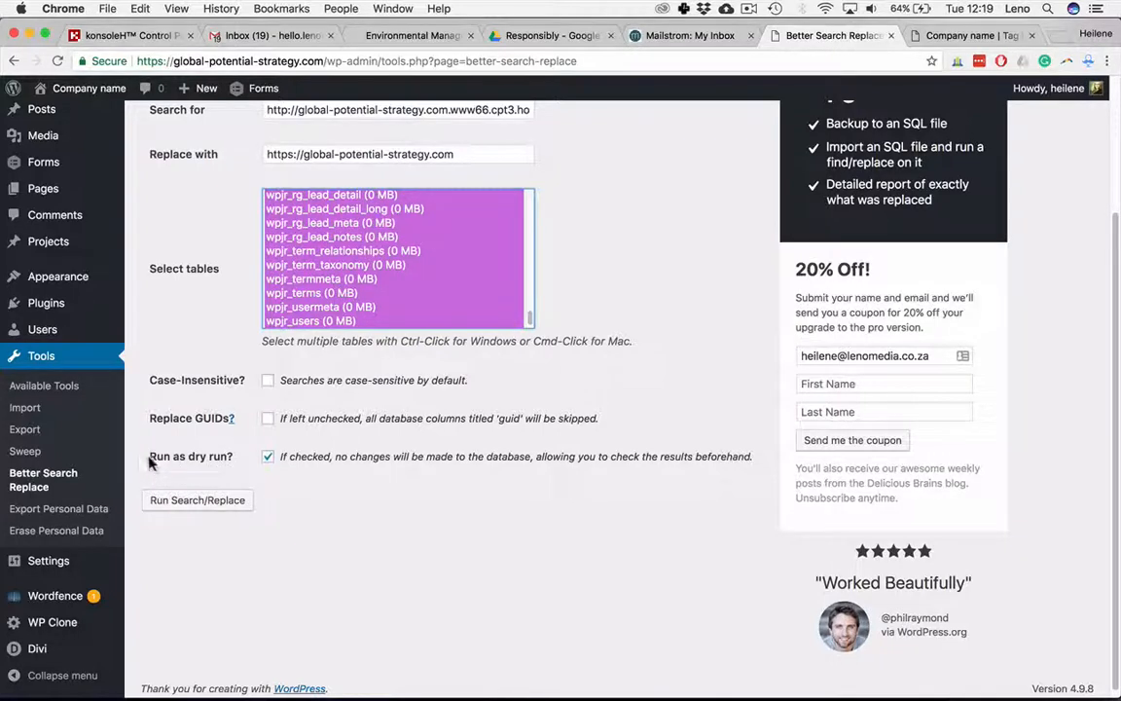
Step: Turn off the dry run option and run the search and replace
left_click_drag(149, 455, 234, 456)
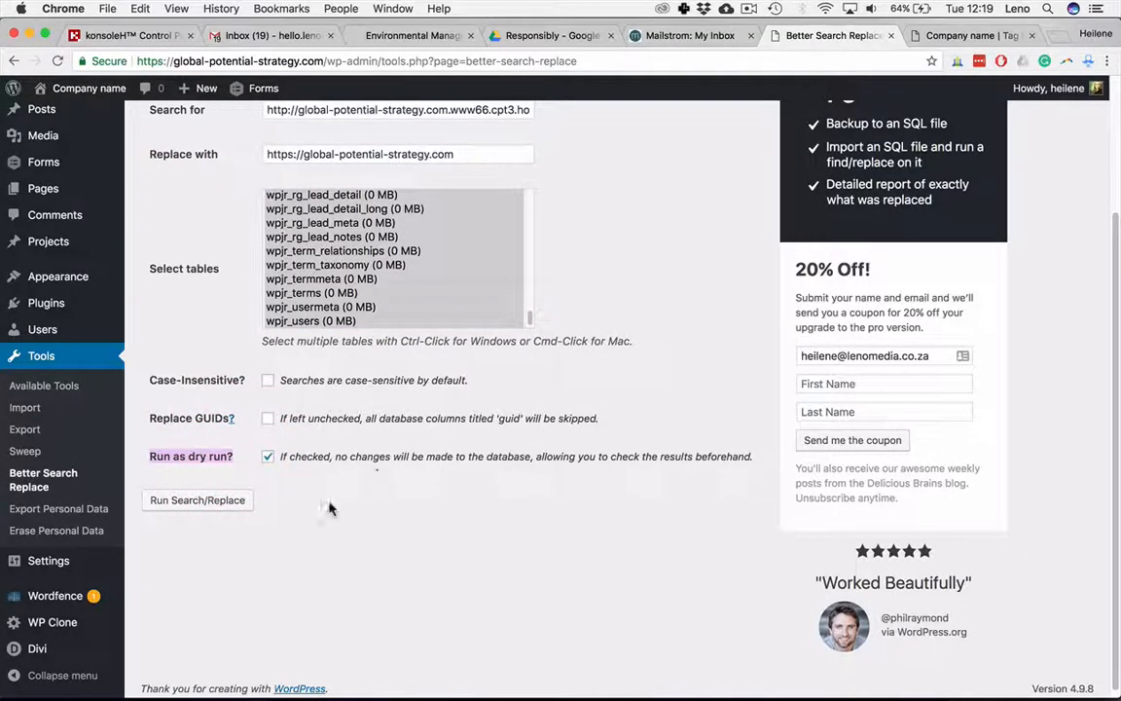
left_click(268, 458)
left_click(212, 499)
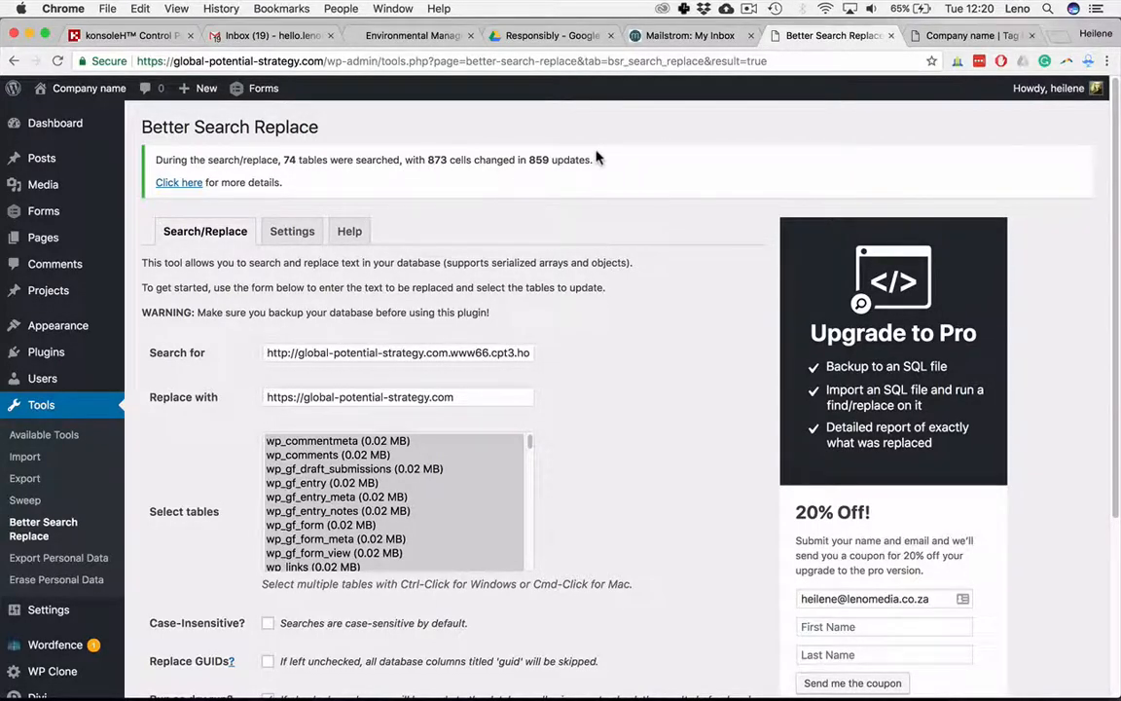
Step: Switch to the front-end site tab, close the developer tools and reload the page
scroll(639, 308, "down", 5)
scroll(638, 307, "up", 4)
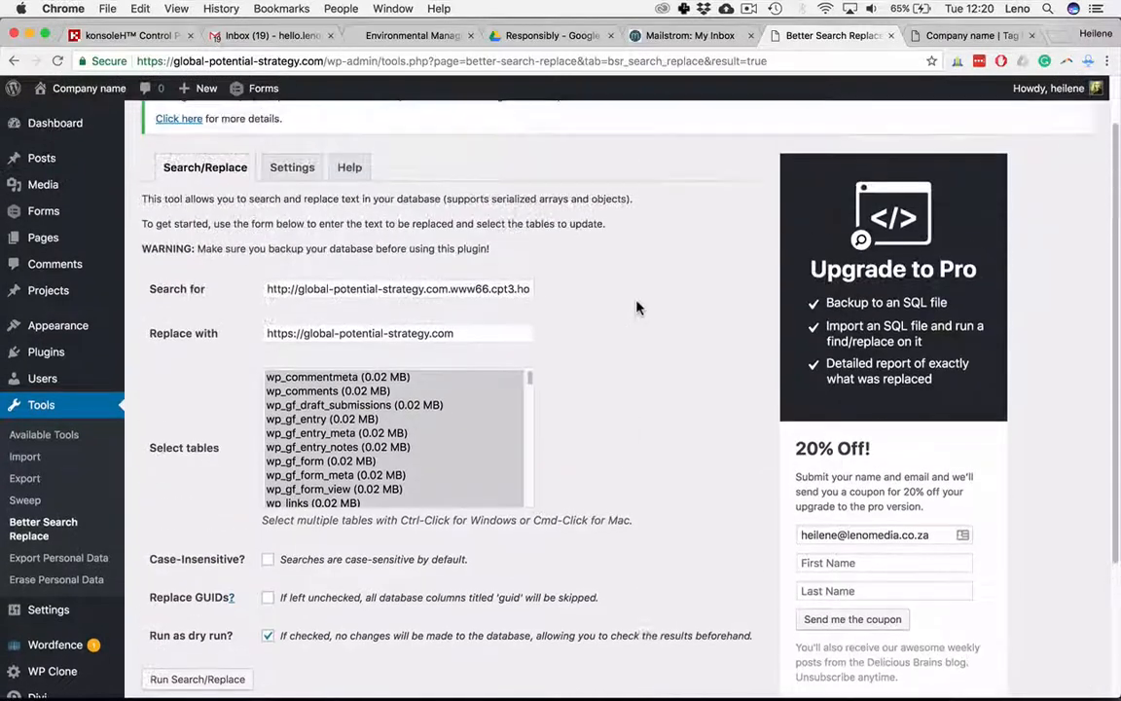
left_click(959, 36)
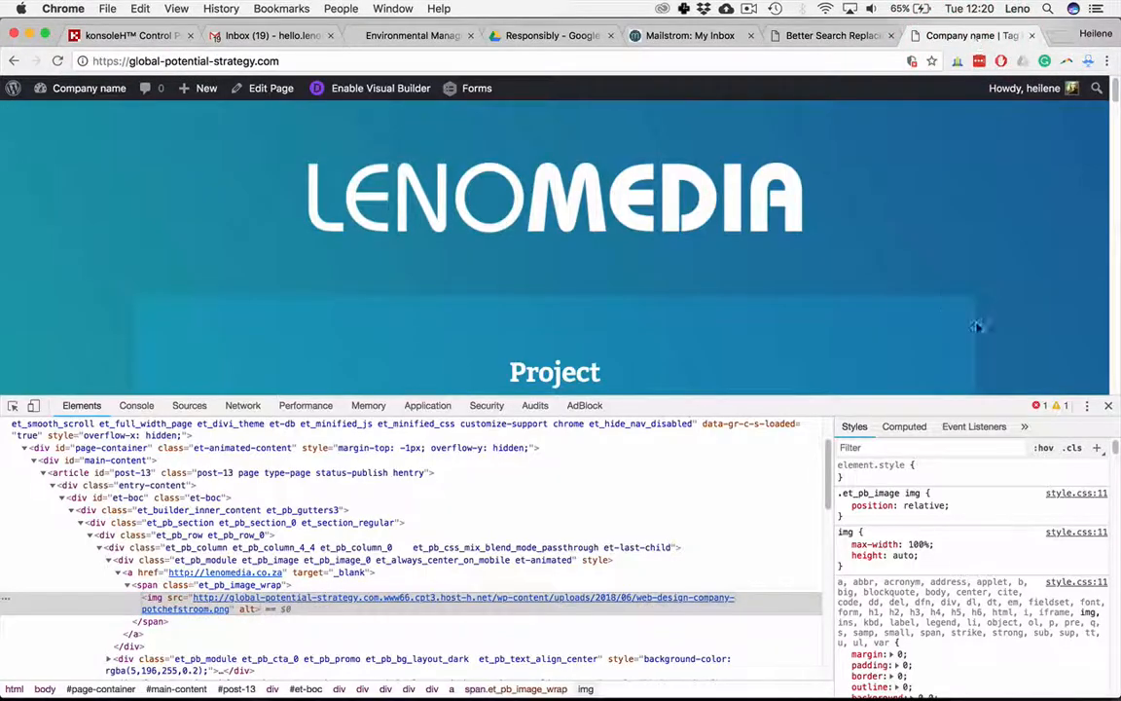
left_click(1109, 405)
key("super+r")
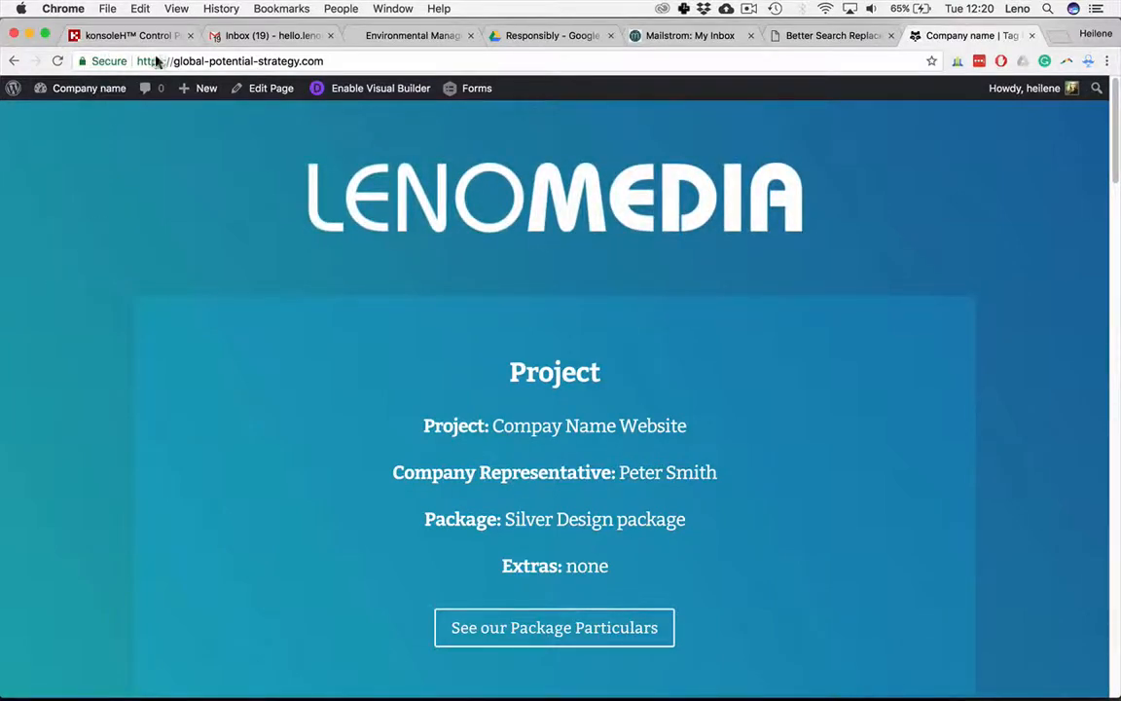
Step: Browse the front-end page and the linked draft website home page to check the content loads
scroll(206, 247, "down", 20)
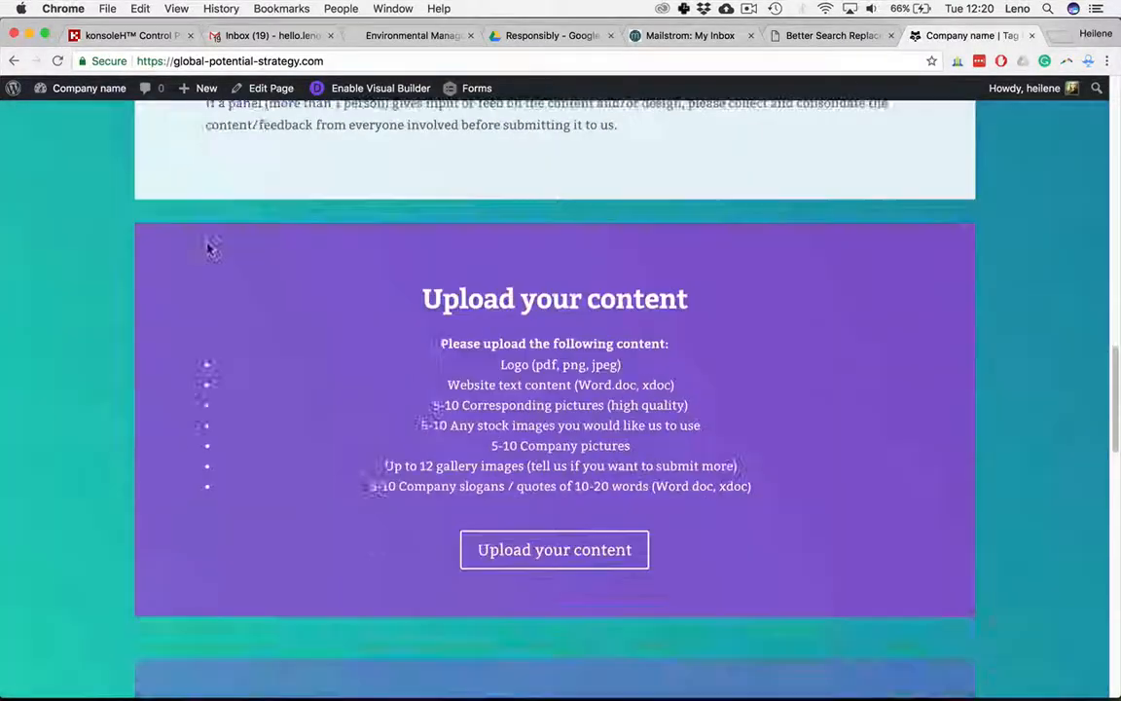
scroll(207, 247, "up", 10)
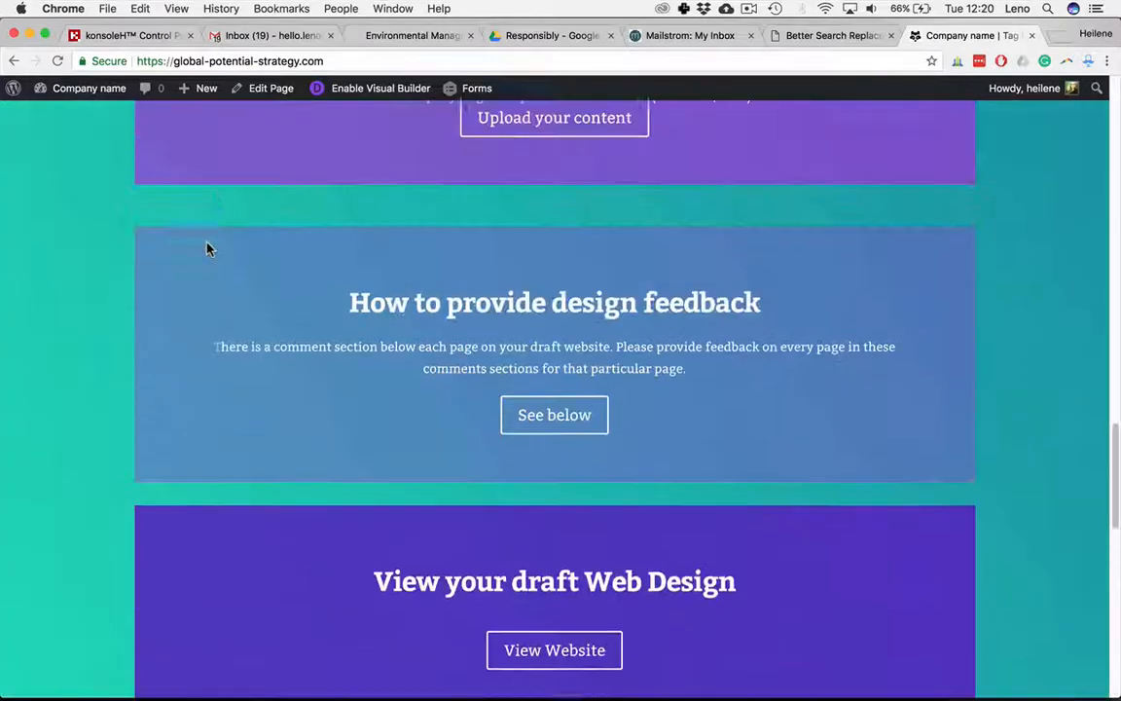
scroll(206, 248, "down", 1)
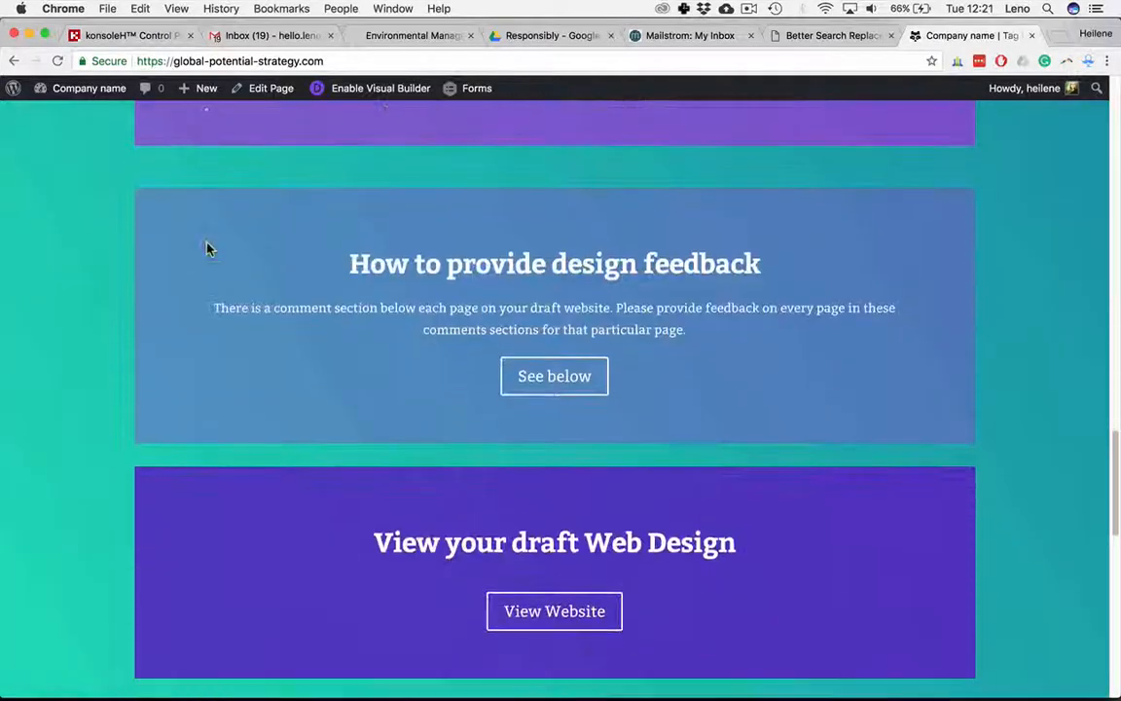
left_click(533, 627)
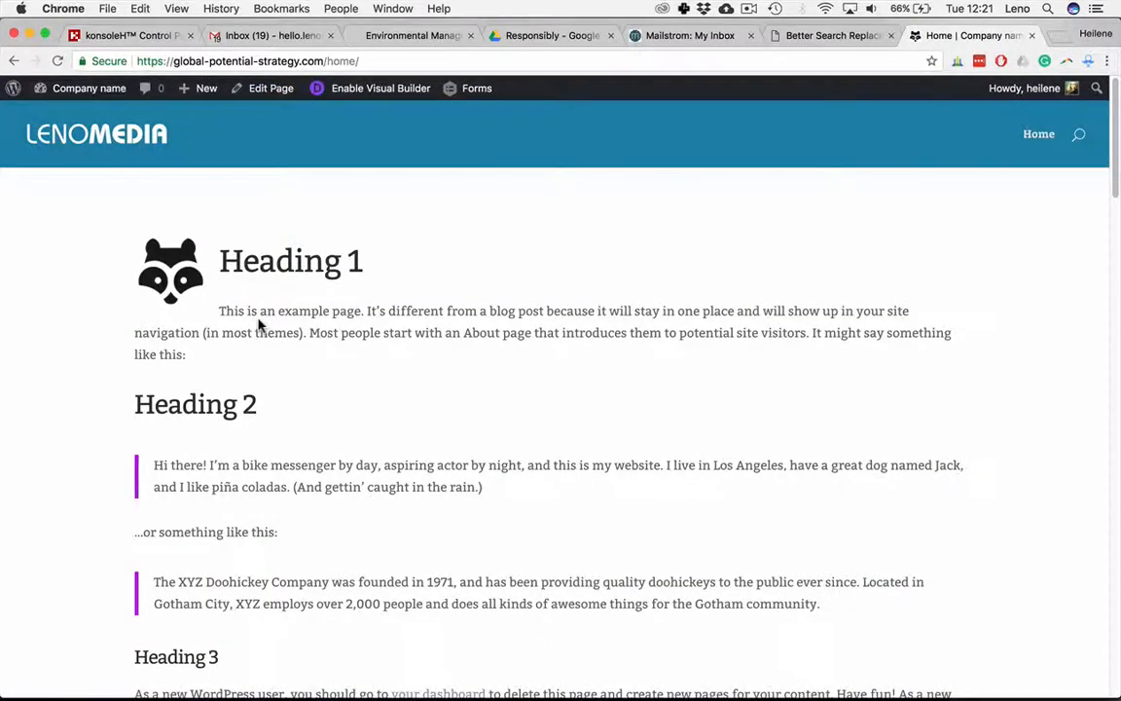
scroll(258, 321, "down", 5)
scroll(258, 324, "down", 10)
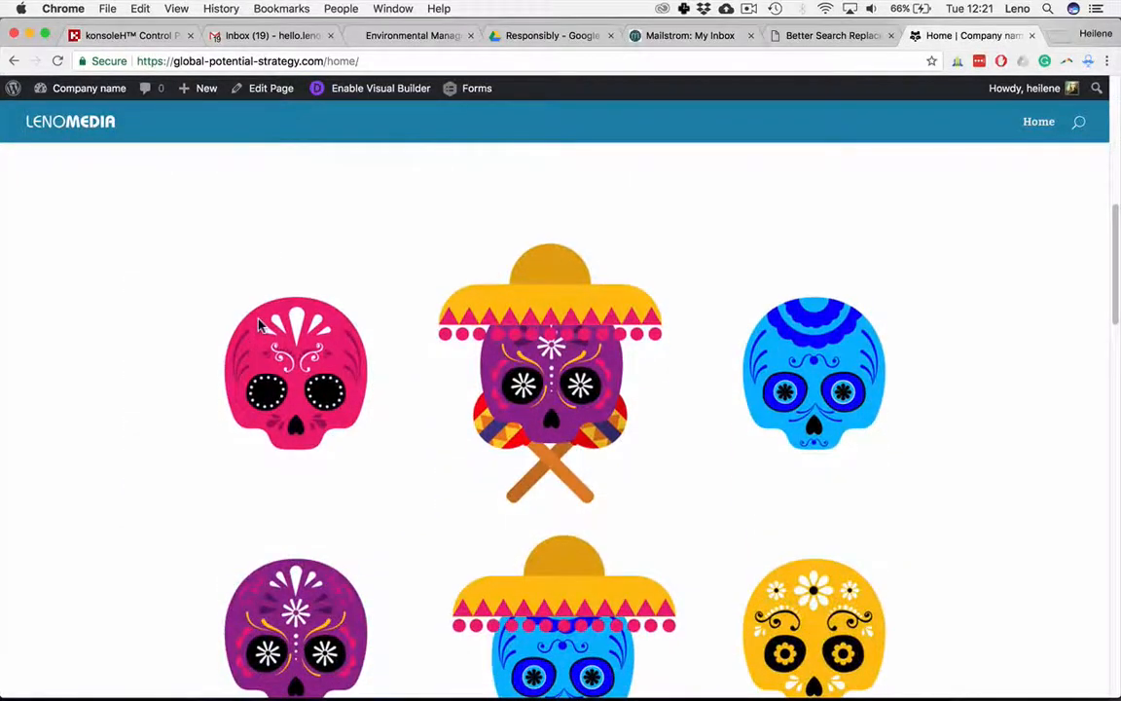
scroll(259, 325, "down", 5)
scroll(259, 325, "up", 20)
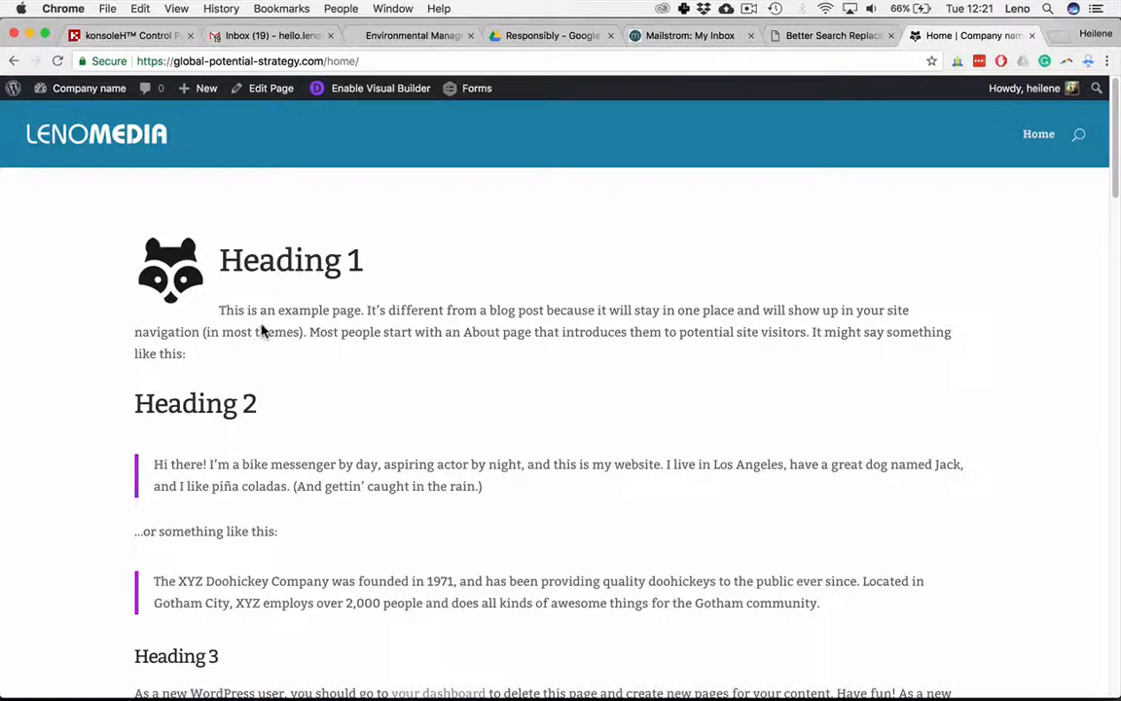
scroll(274, 380, "down", 15)
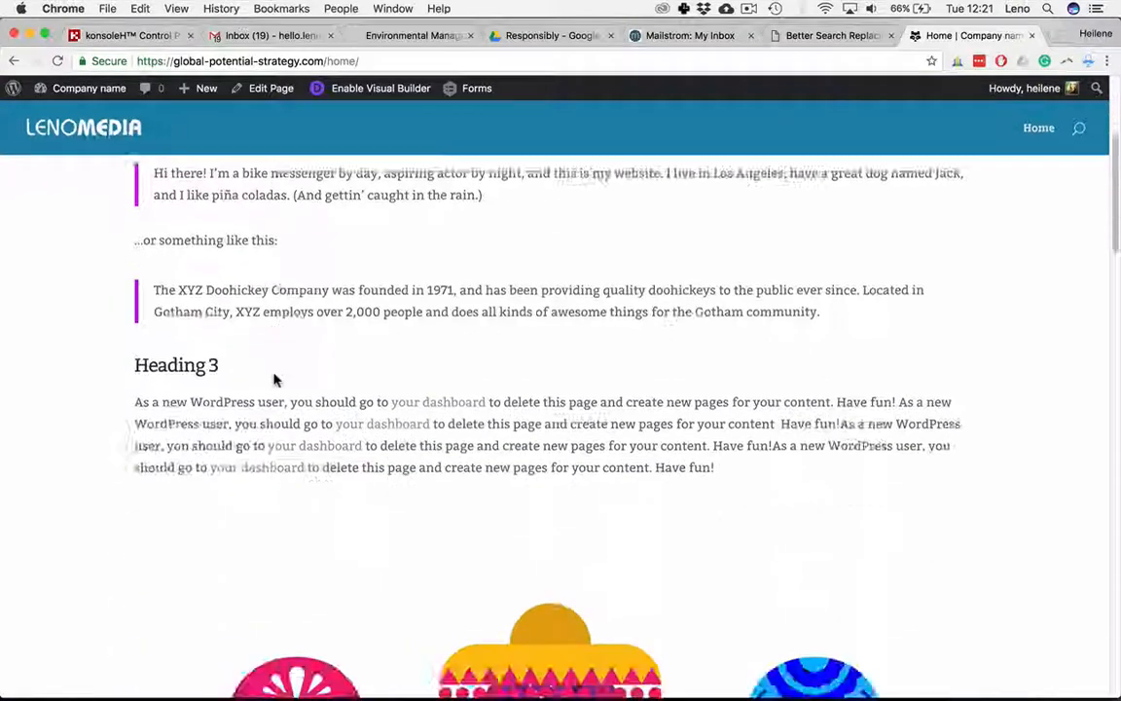
scroll(274, 380, "up", 15)
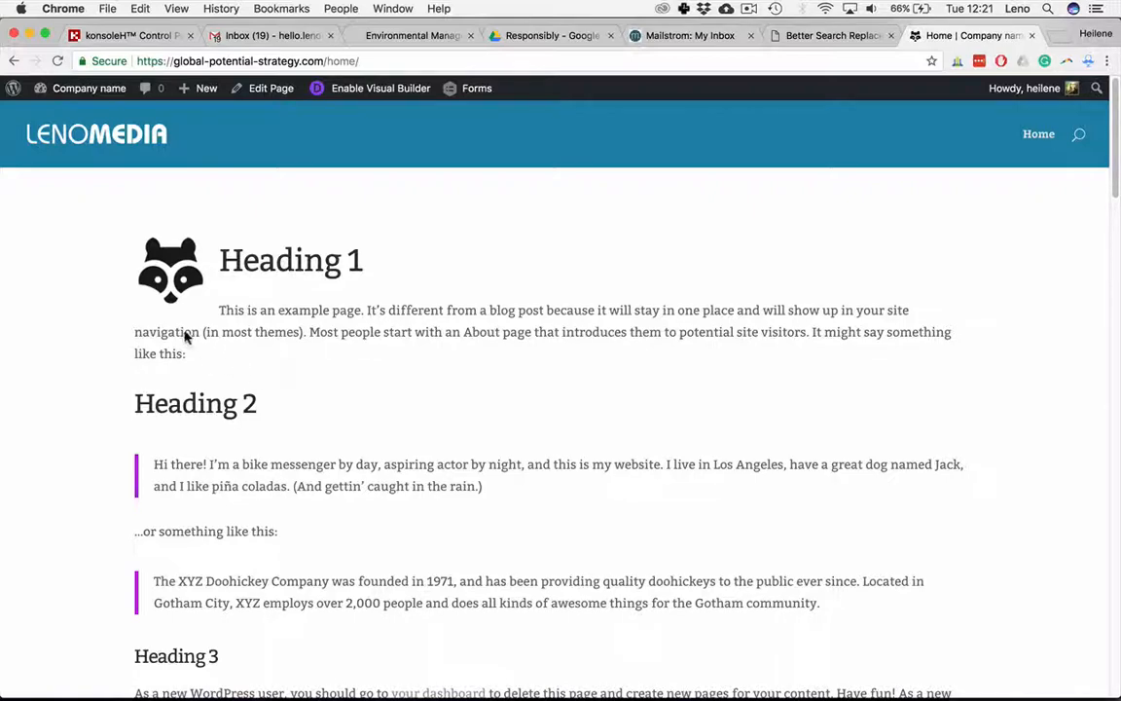
scroll(280, 465, "down", 5)
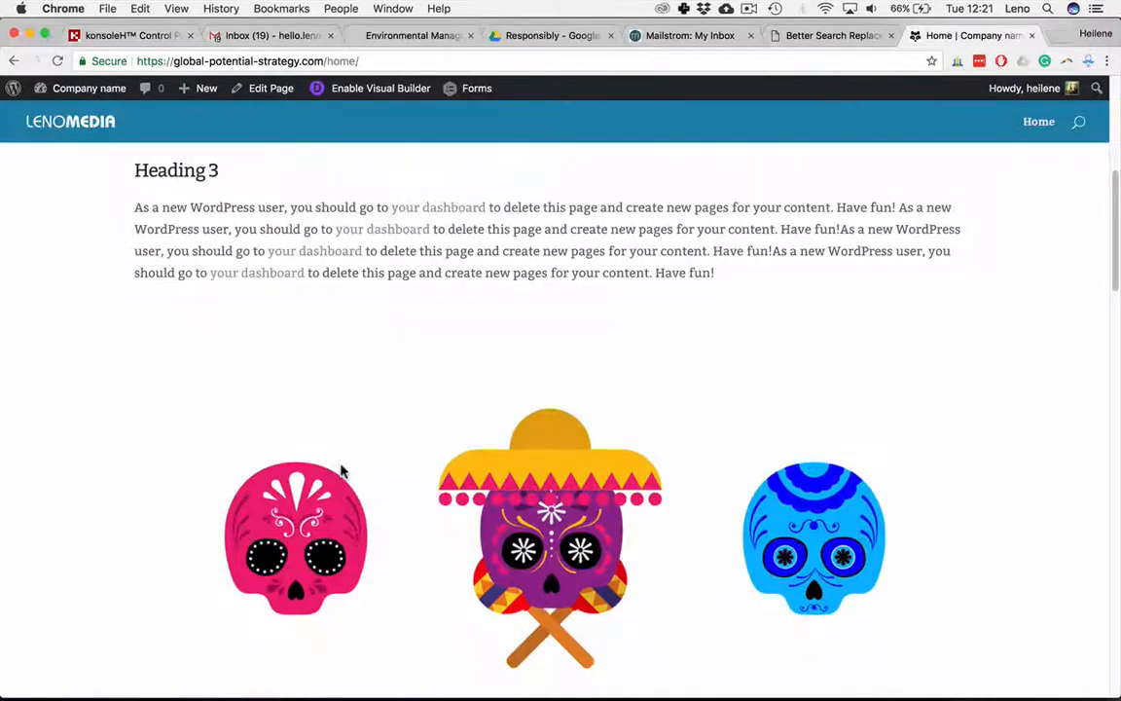
scroll(340, 471, "up", 5)
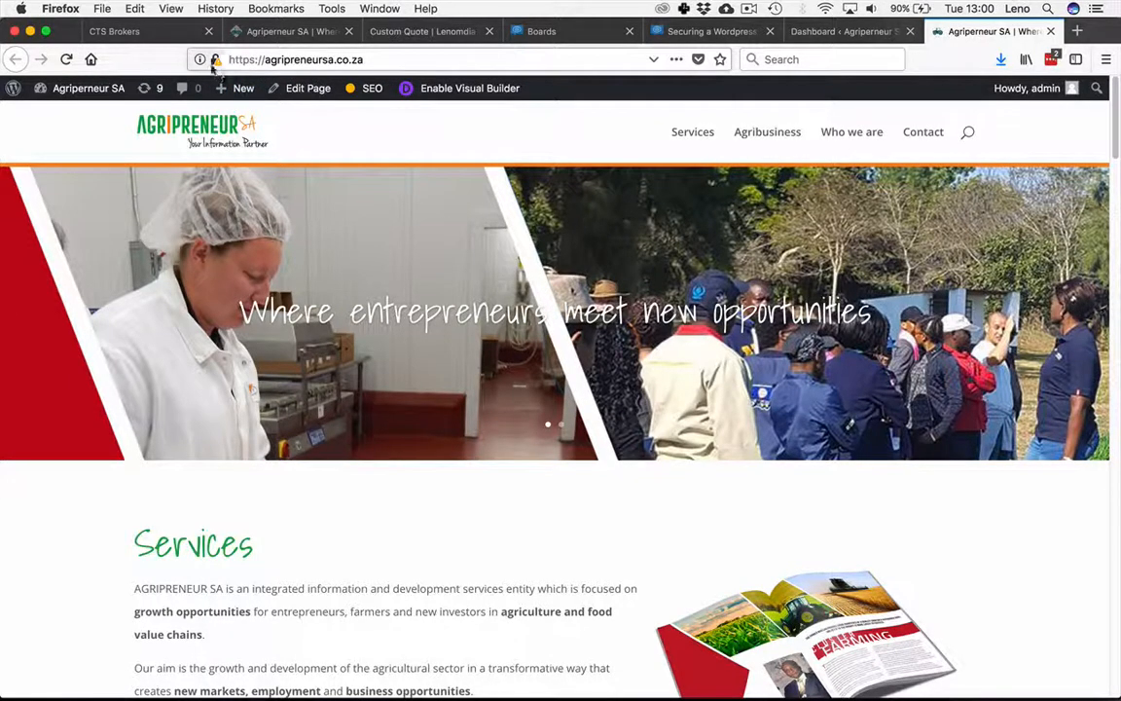
Step: Open the connection security details for the agripreneursa.co.za site in Firefox
left_click(213, 63)
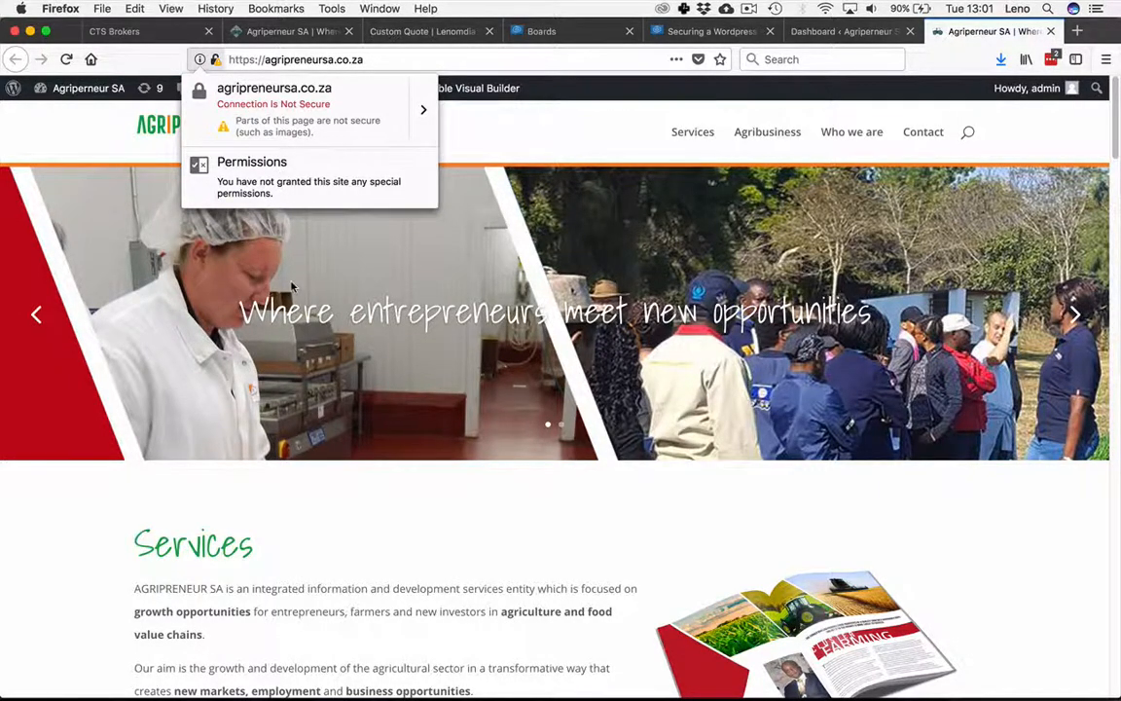
left_click(423, 115)
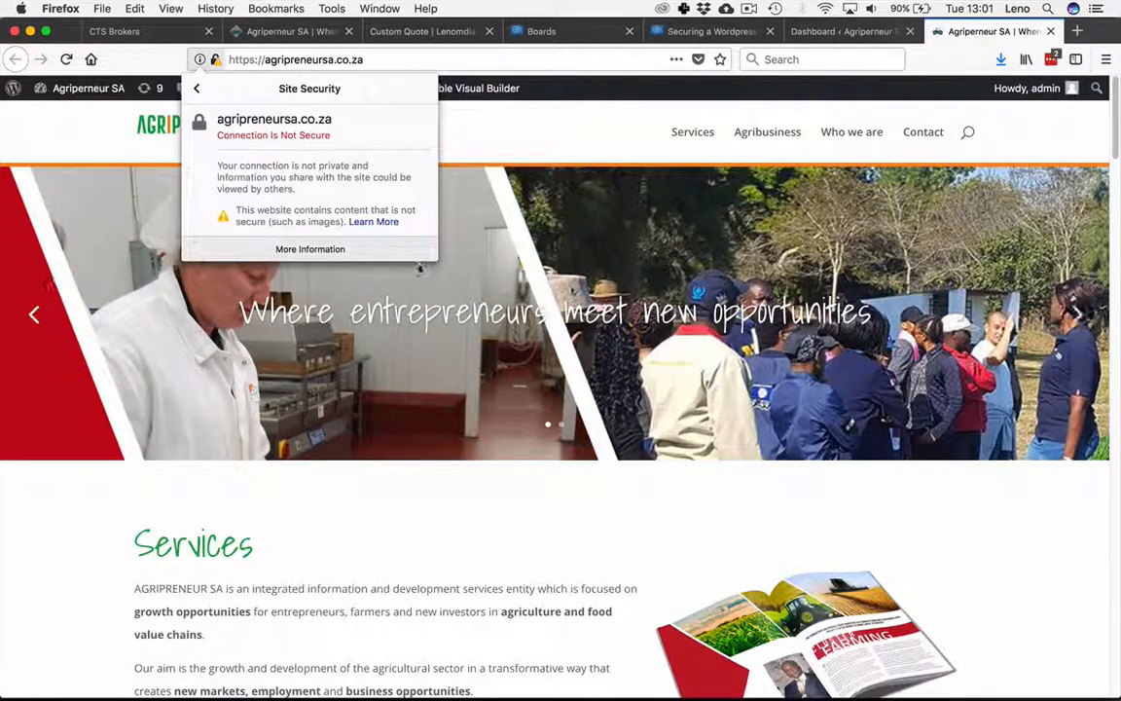
left_click(428, 518)
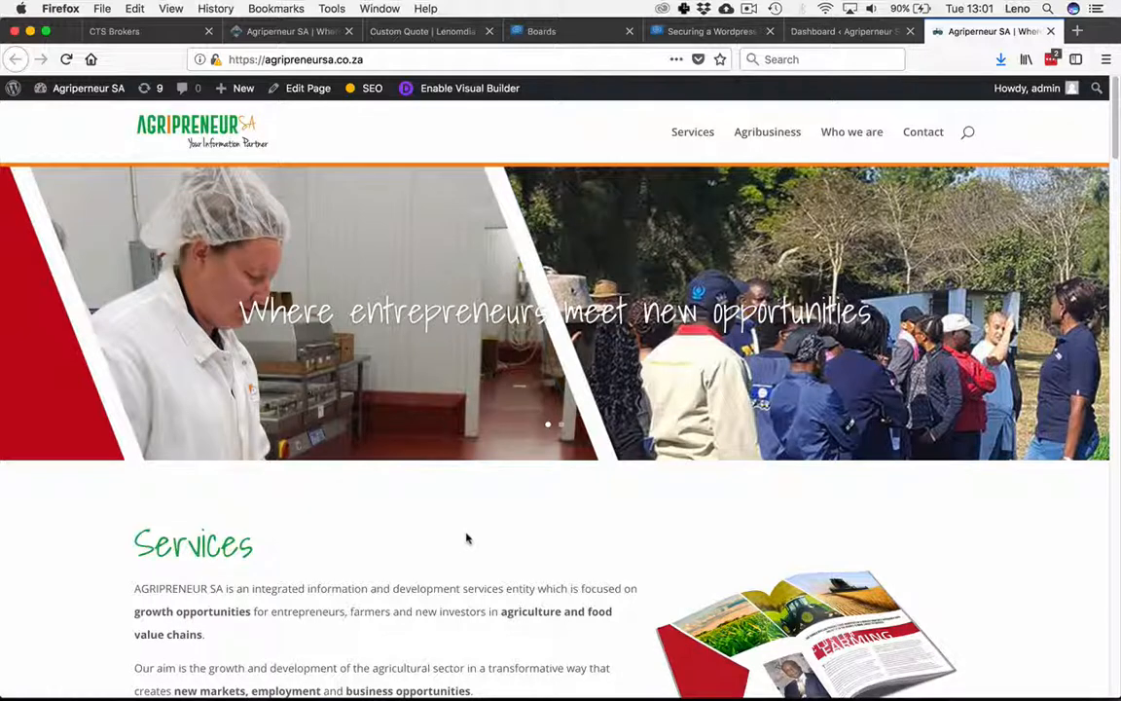
Step: Review the steps noted on the Securing a Wordpress Website board
left_click(709, 31)
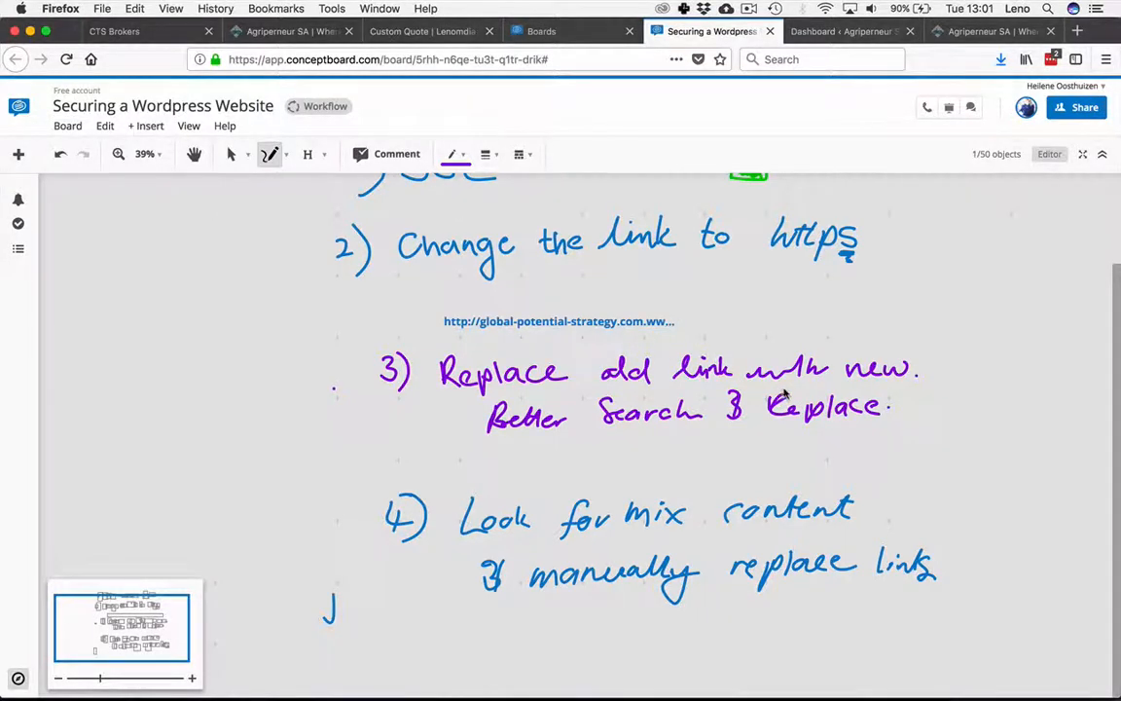
left_click(985, 31)
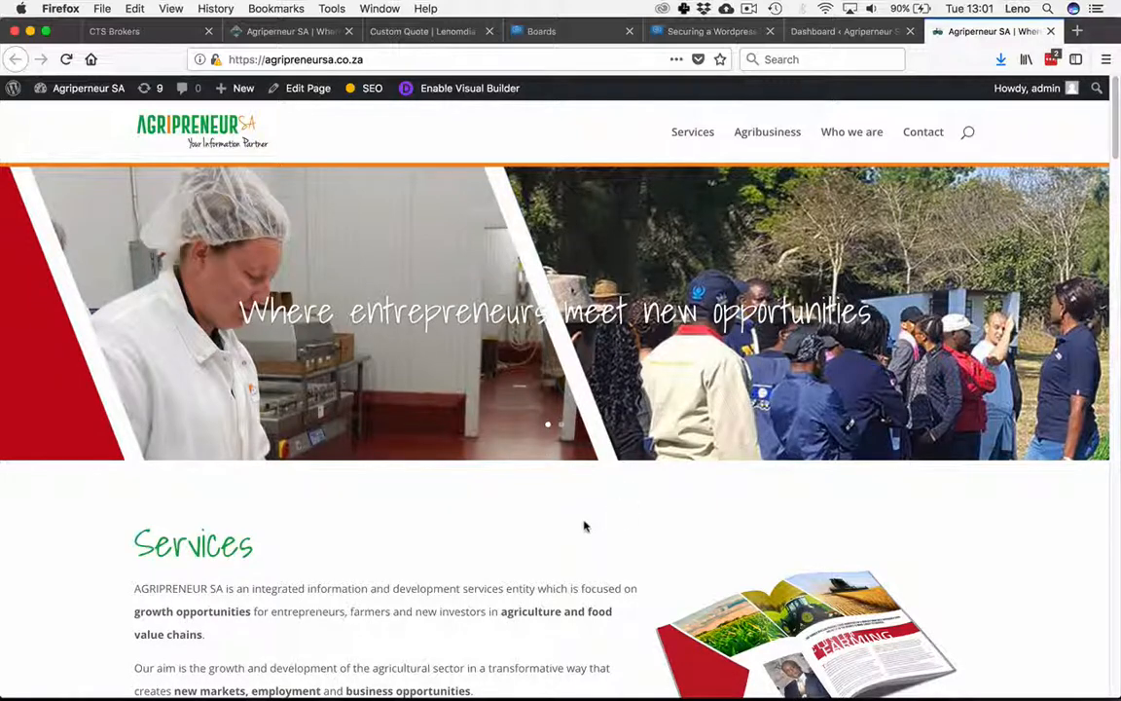
scroll(587, 530, "down", 5)
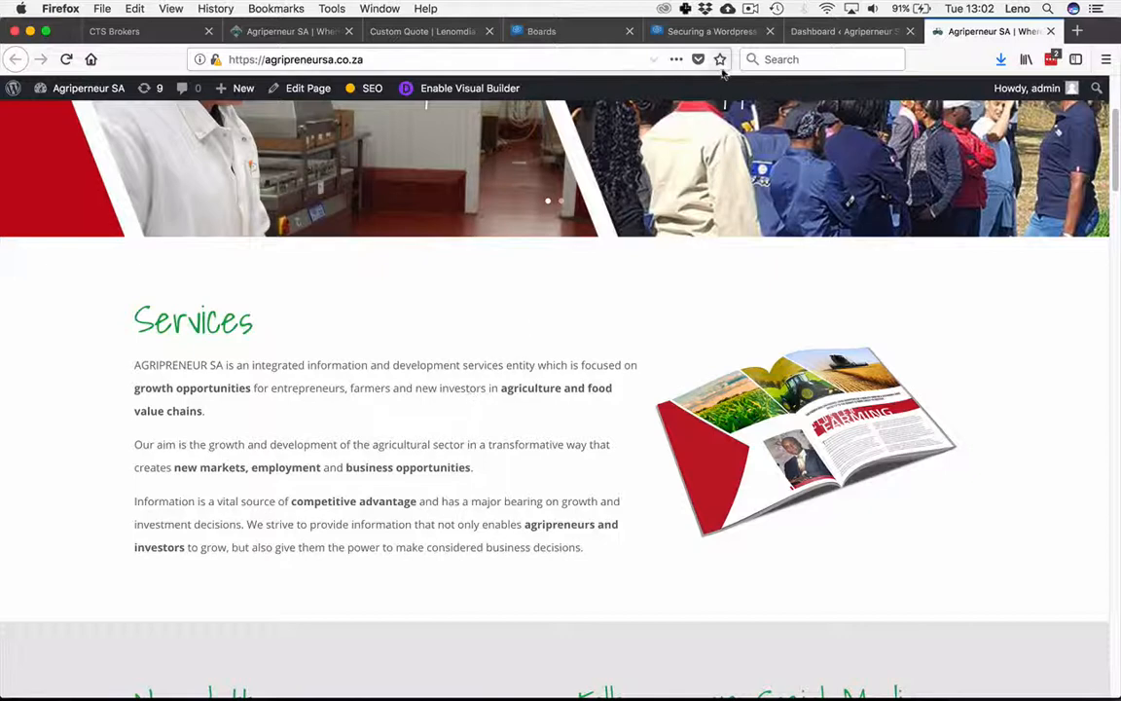
left_click(682, 32)
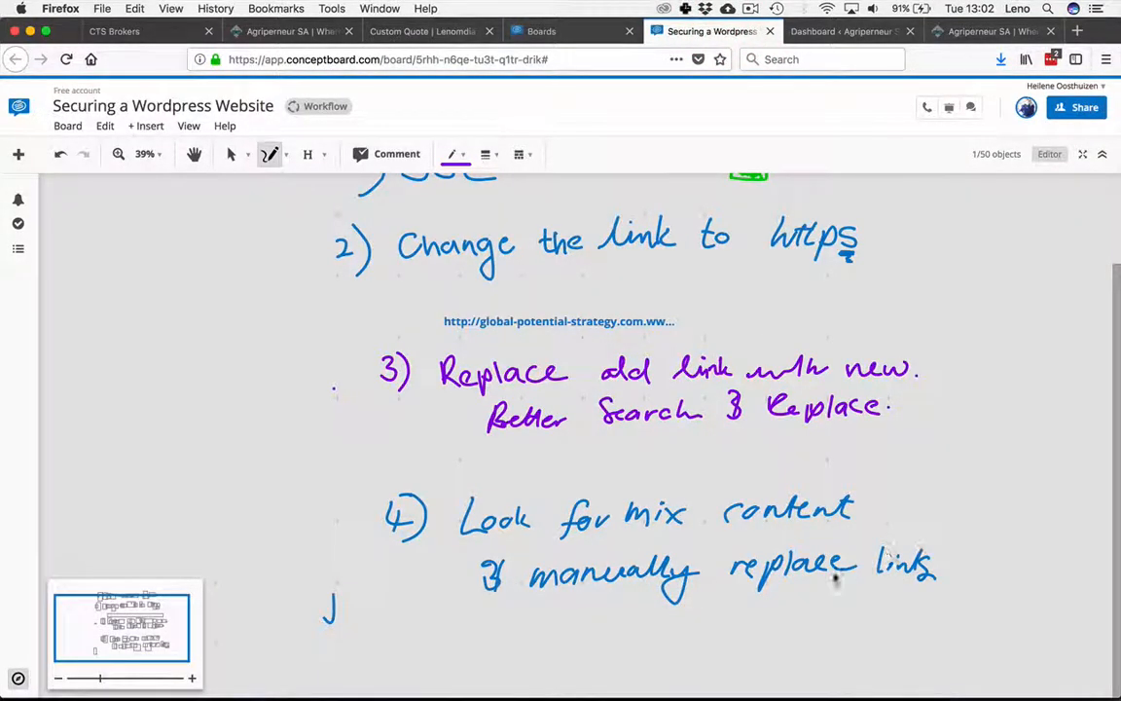
Step: Return to the agripreneursa.co.za page and open Inspect Element to look for mixed content
left_click(973, 31)
right_click(456, 403)
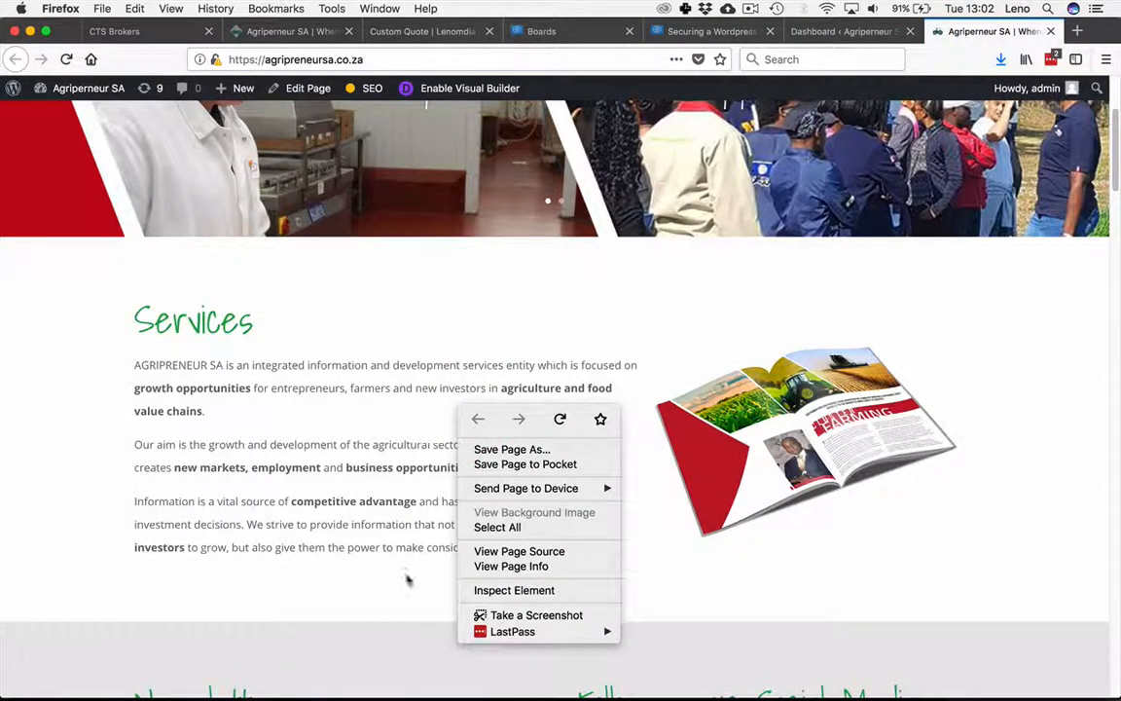
left_click(513, 590)
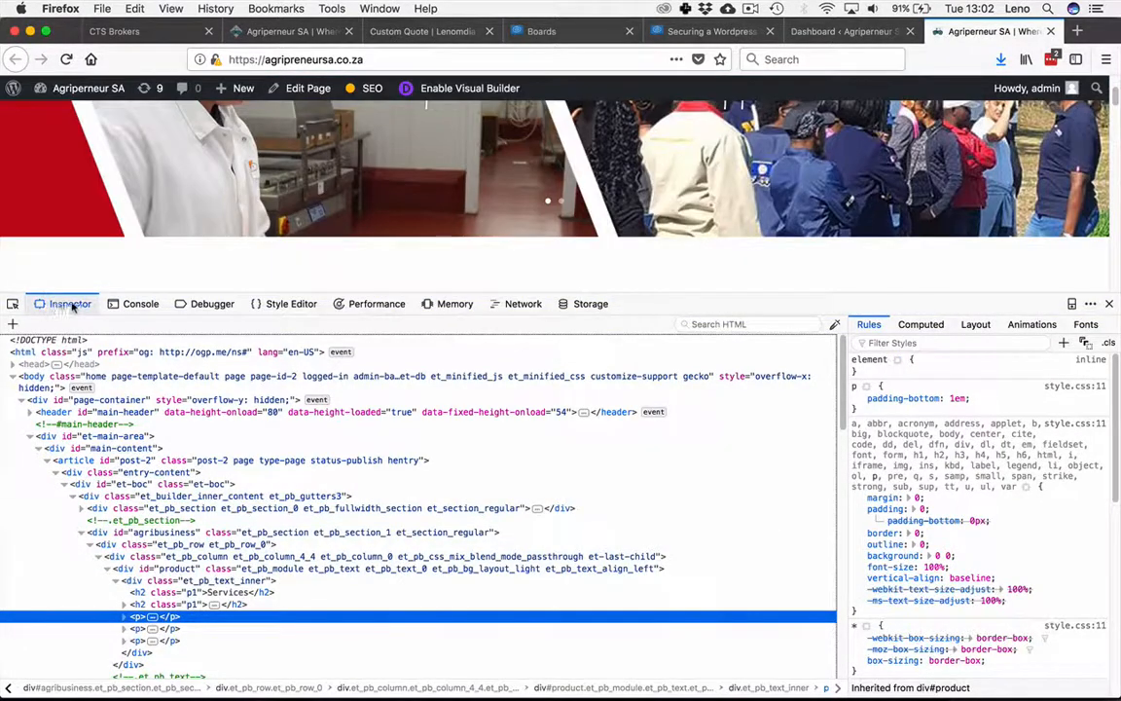
Step: Check the browser console for mixed content warnings, then close the developer tools and scroll through the page
left_click(138, 306)
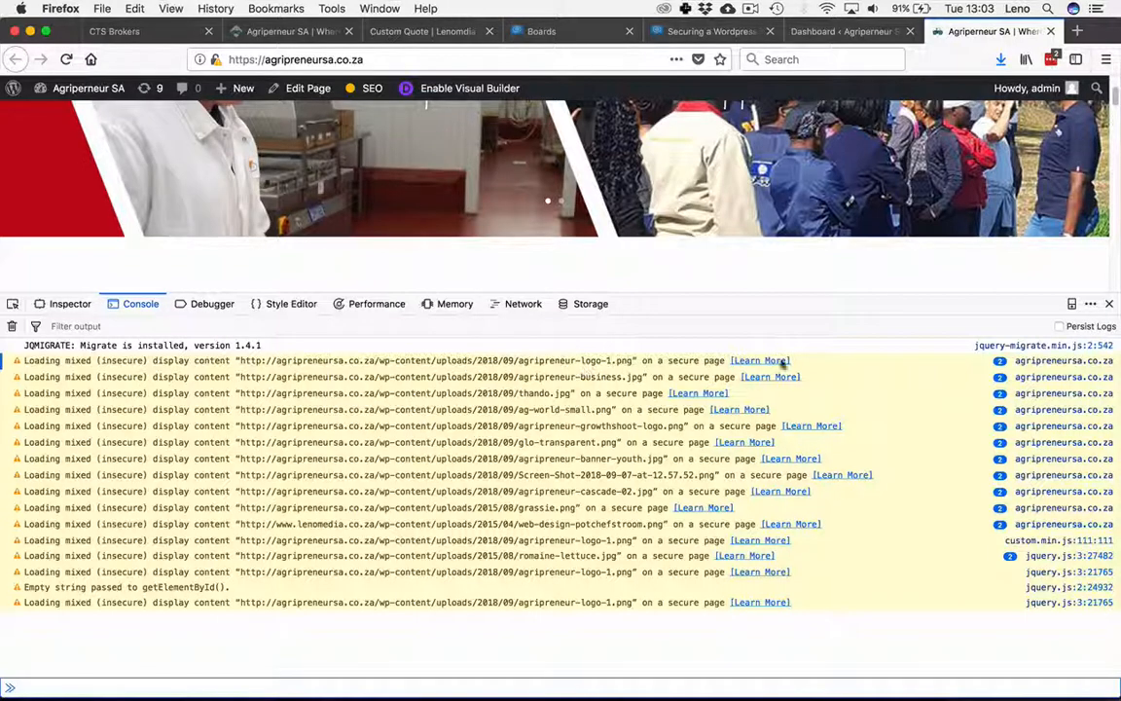
left_click(1108, 304)
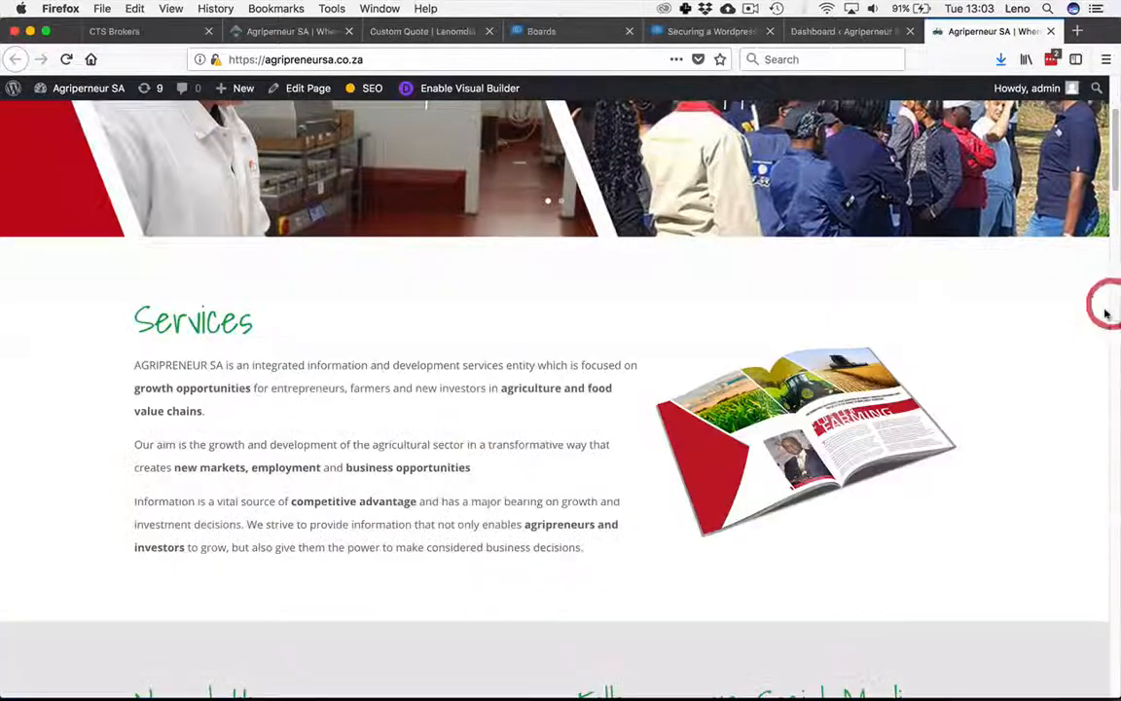
scroll(1117, 161, "down", 3)
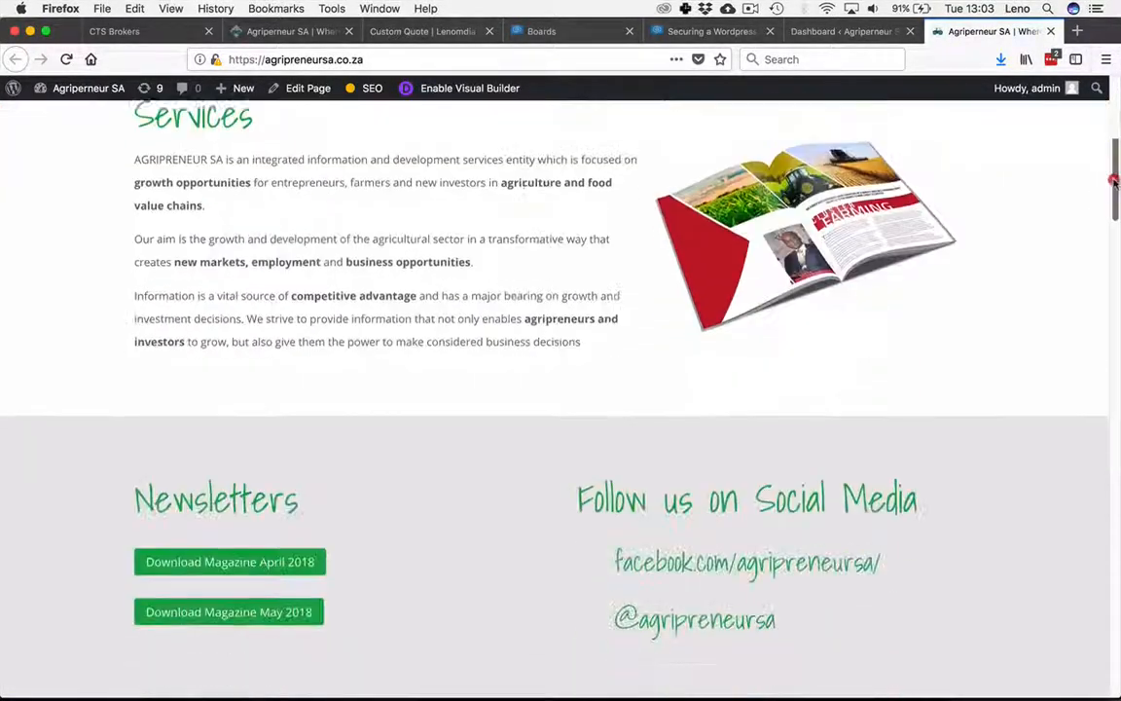
scroll(1109, 136, "up", 6)
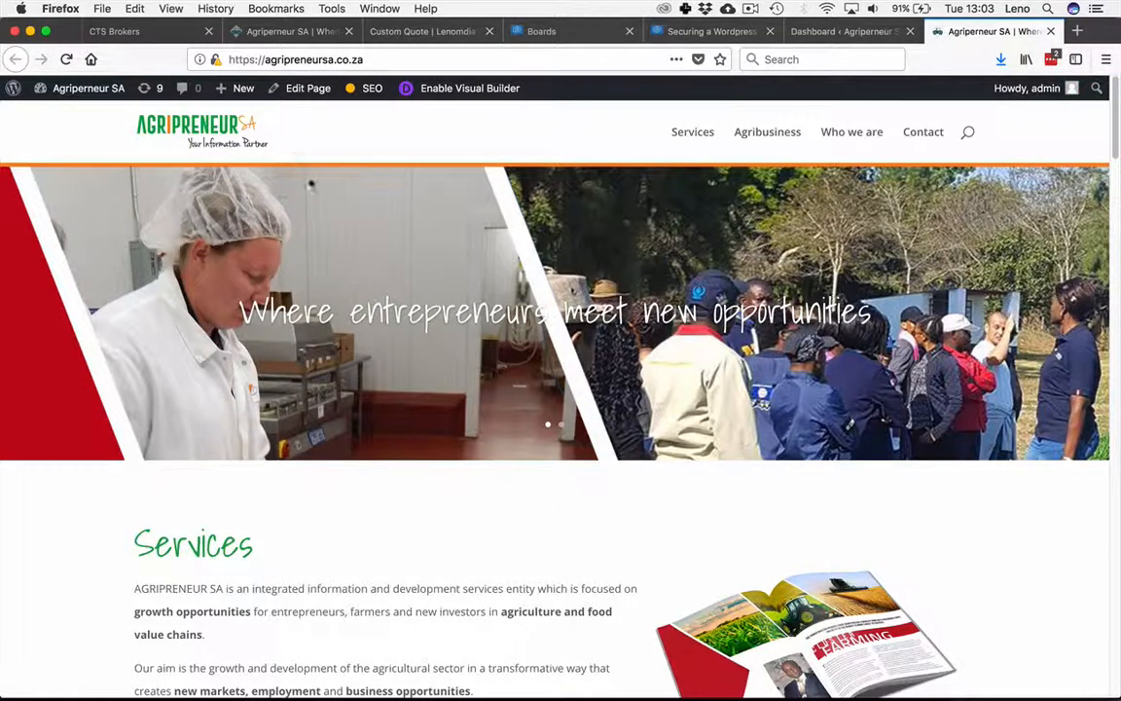
Step: In the Divi Theme Options, change the logo URL to https and save the changes
left_click(808, 31)
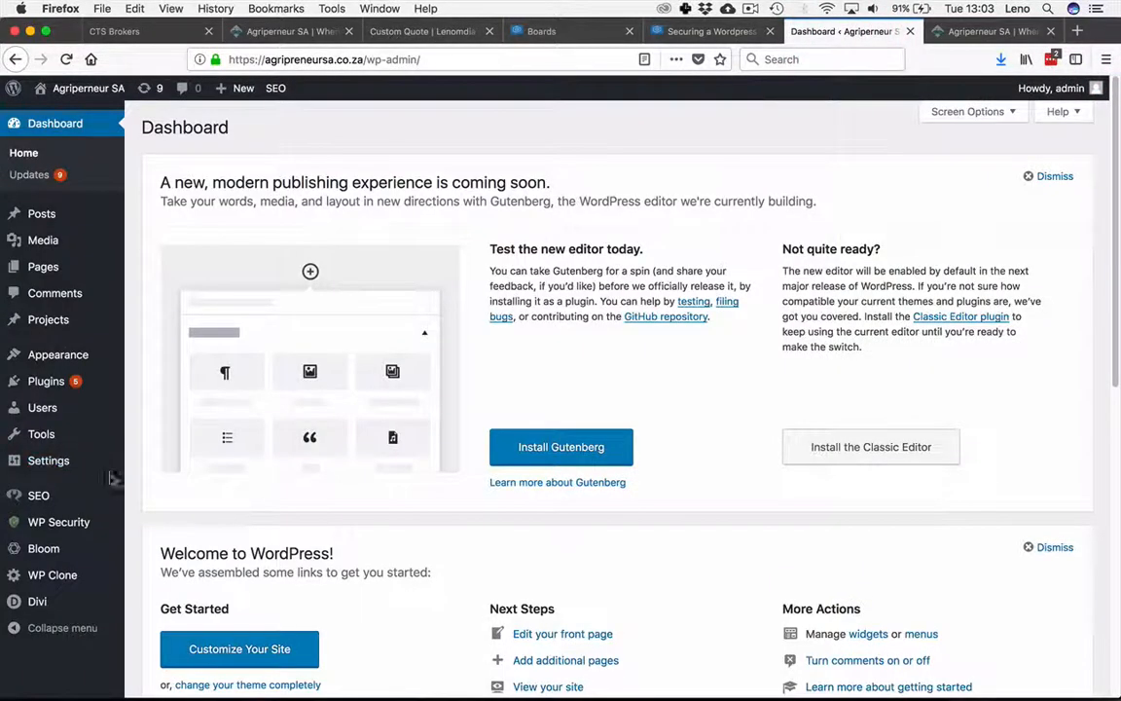
mouse_move(82, 597)
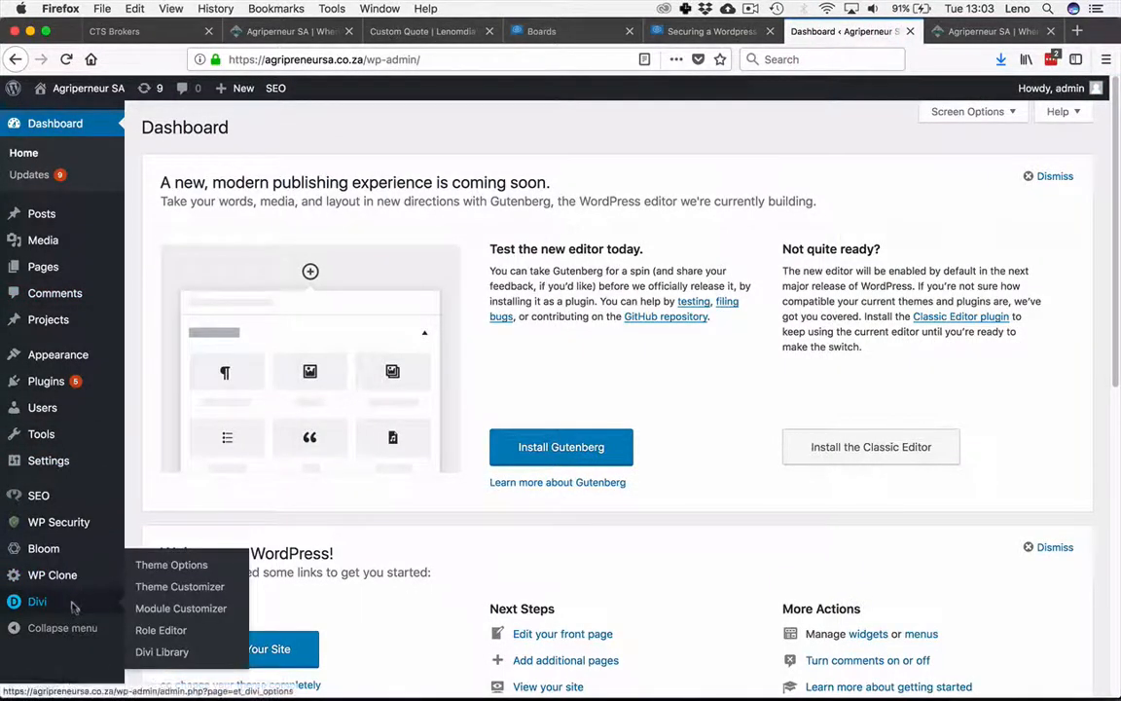
left_click(148, 568)
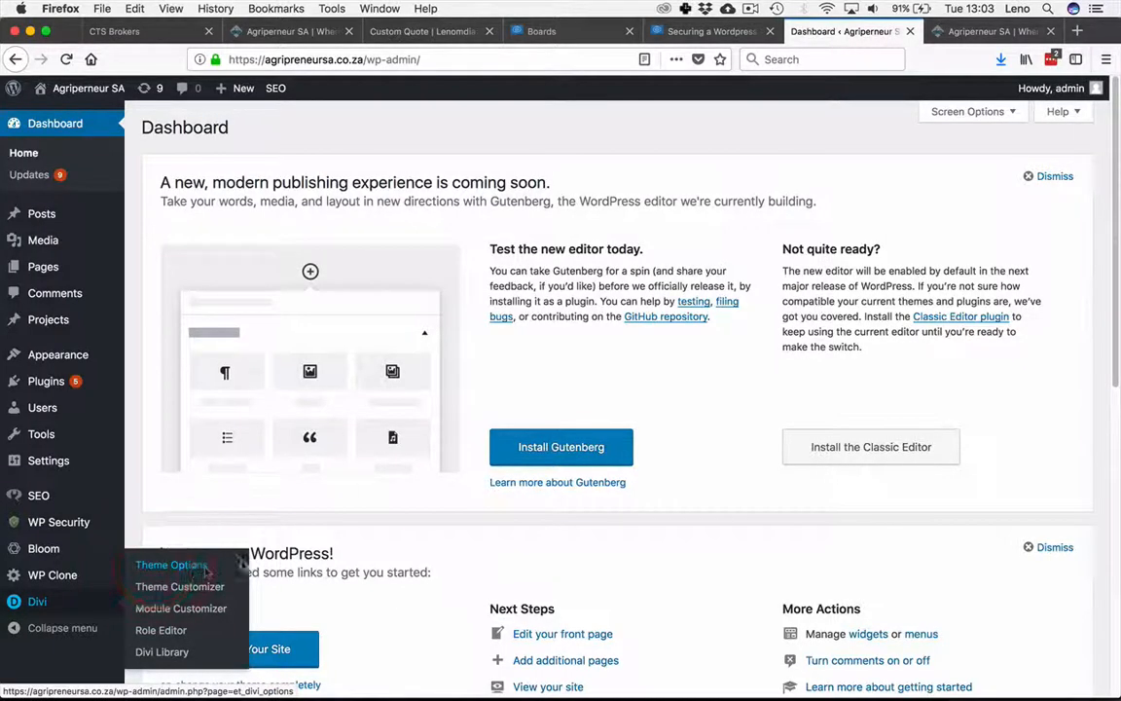
left_click(191, 569)
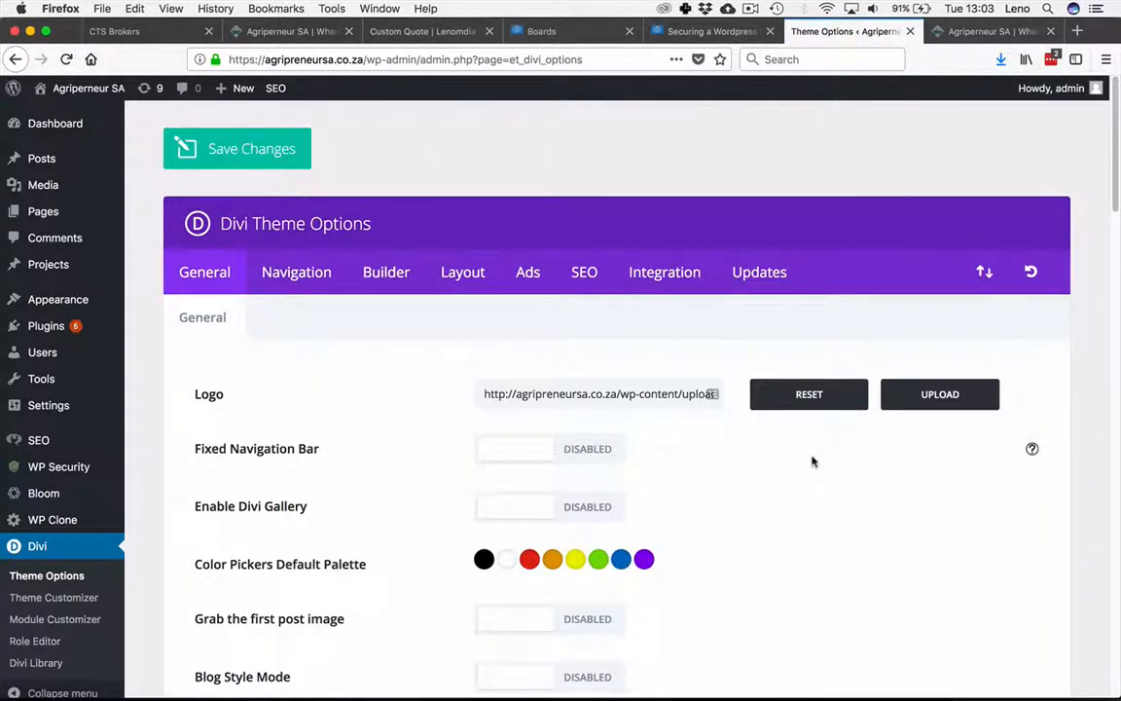
left_click(502, 391)
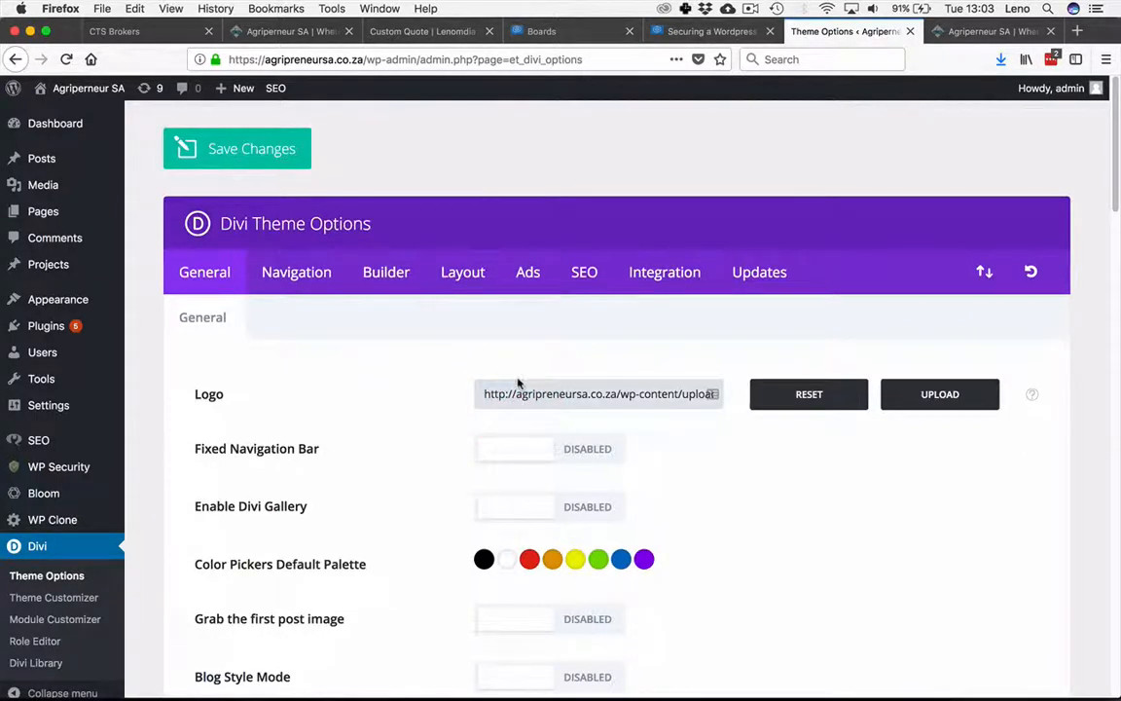
type("s")
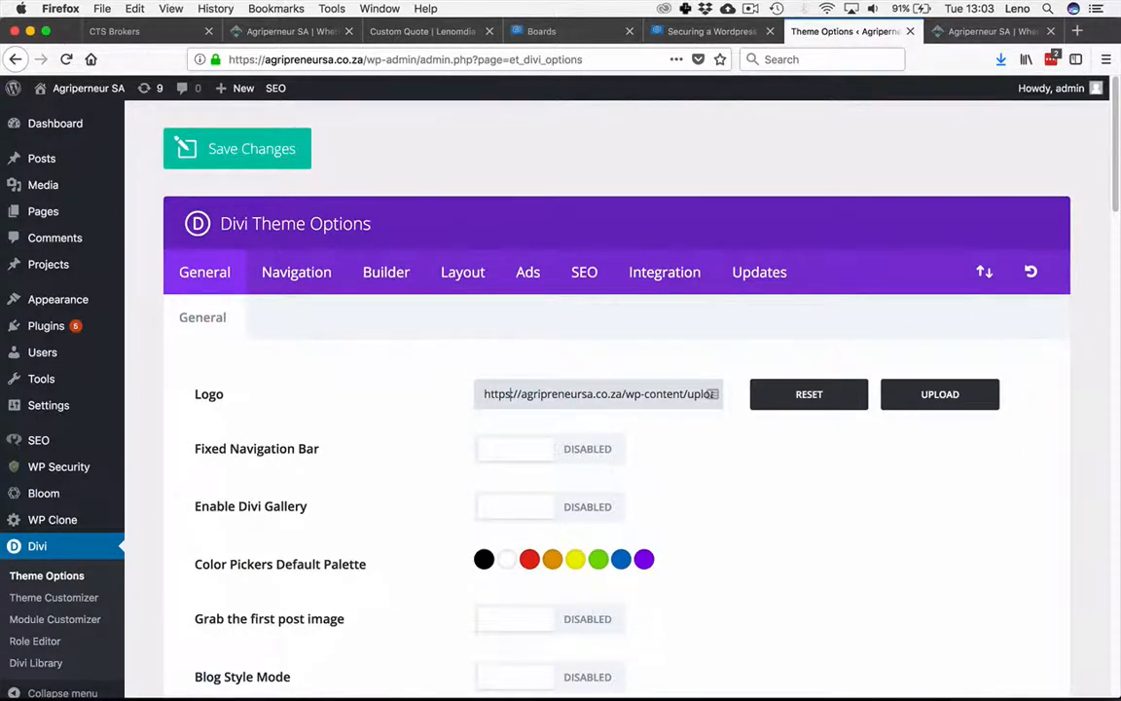
left_click(726, 459)
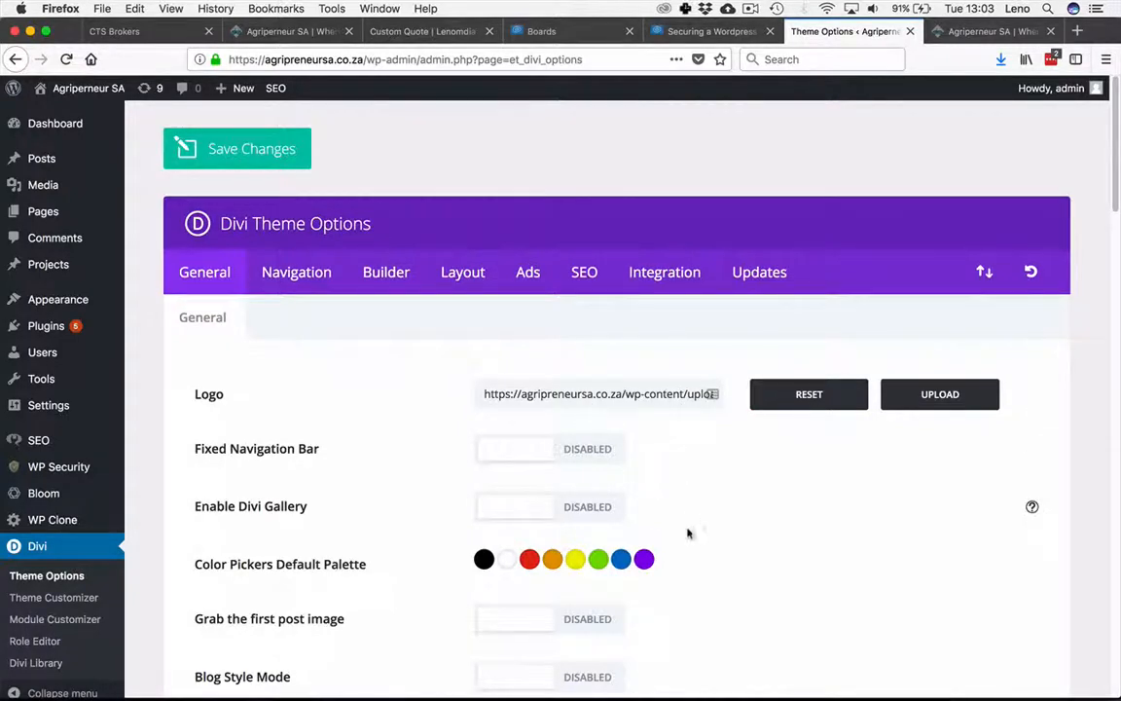
scroll(433, 501, "down", 10)
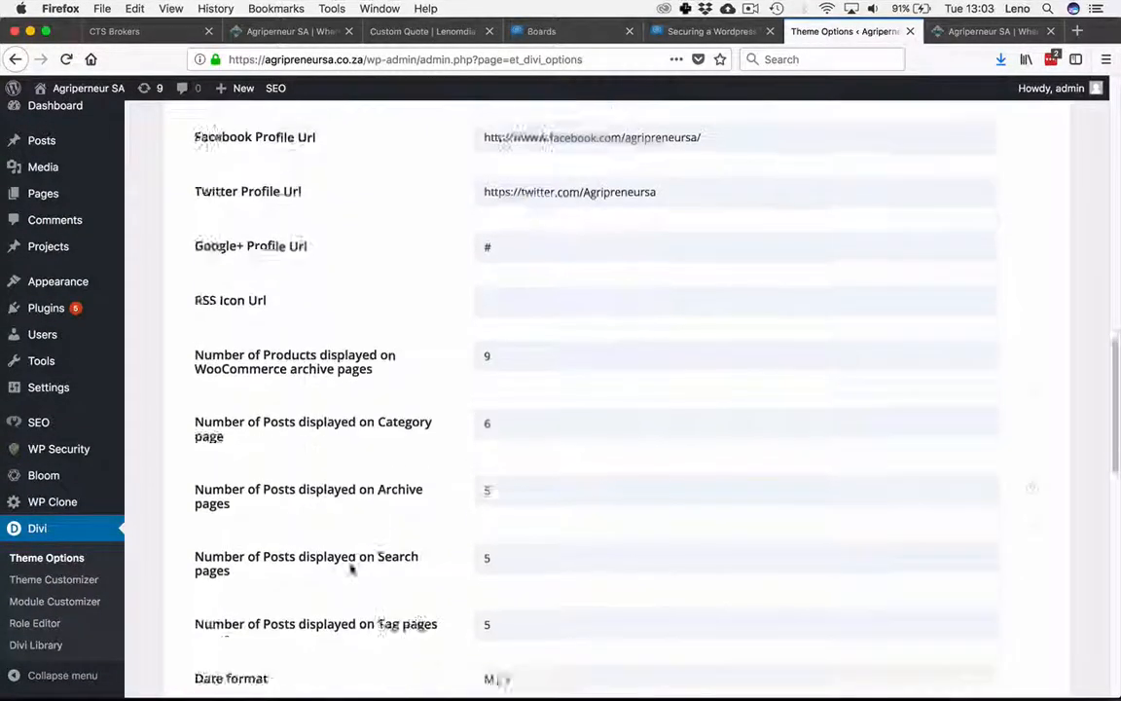
scroll(353, 570, "down", 15)
left_click(286, 565)
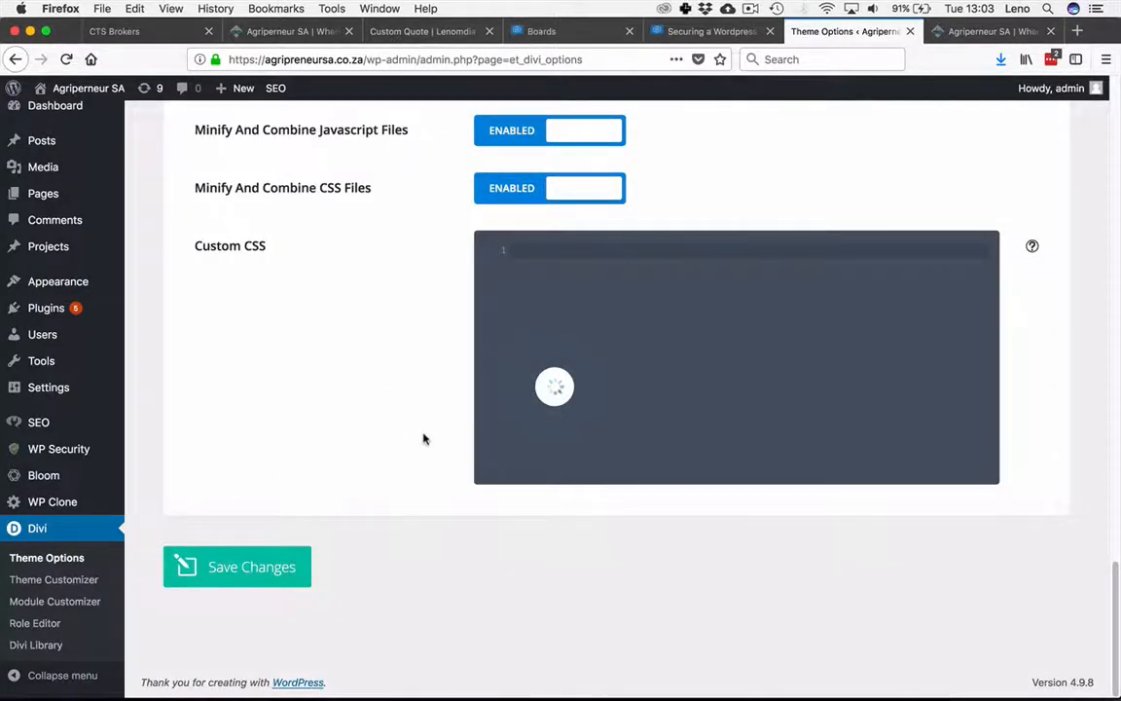
scroll(459, 391, "up", 15)
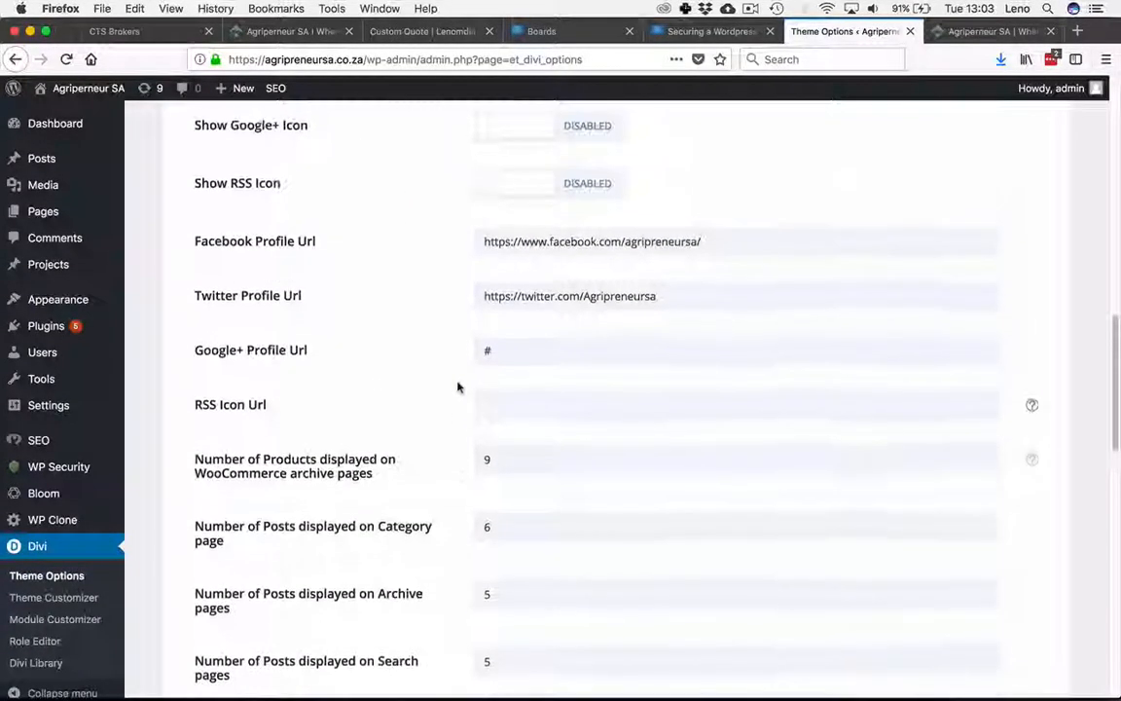
scroll(458, 387, "up", 12)
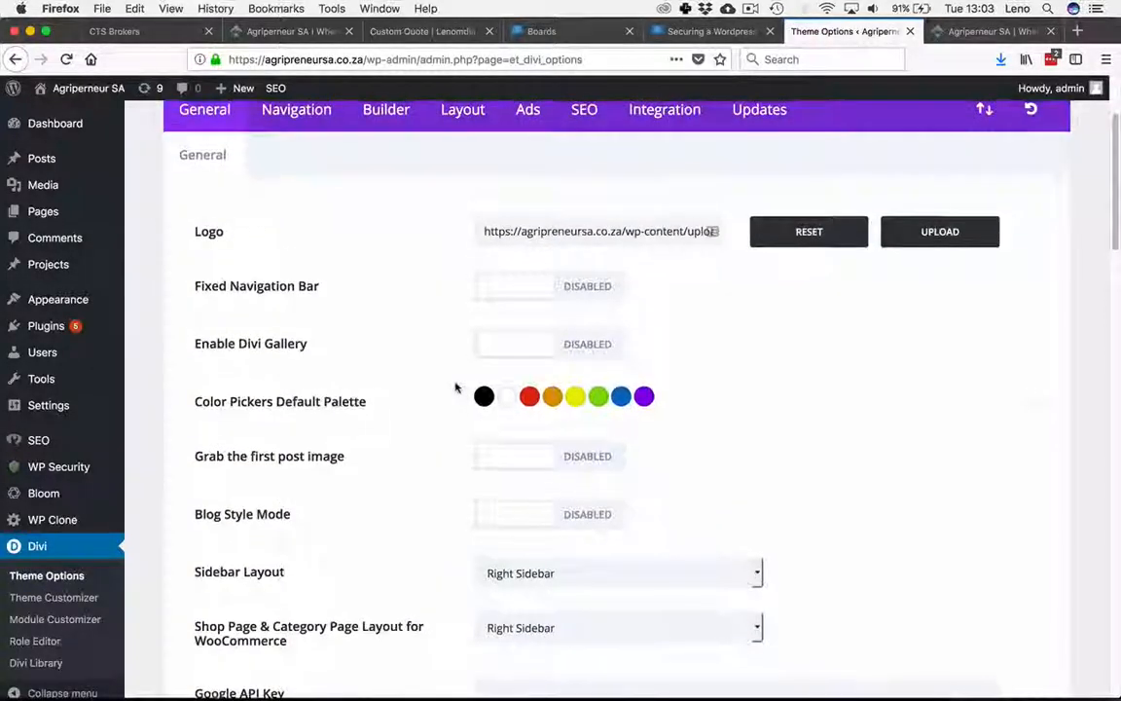
scroll(456, 387, "up", 2)
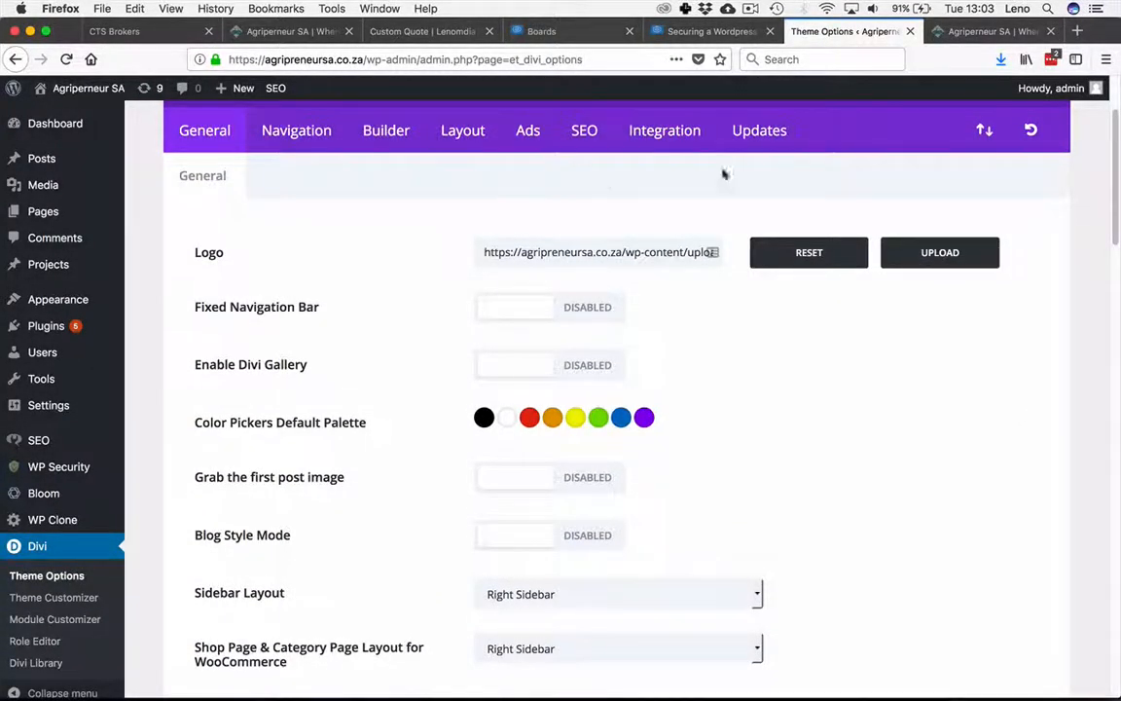
Step: Reload the agripreneursa.co.za front-end page and review the console for remaining mixed content warnings
left_click(971, 31)
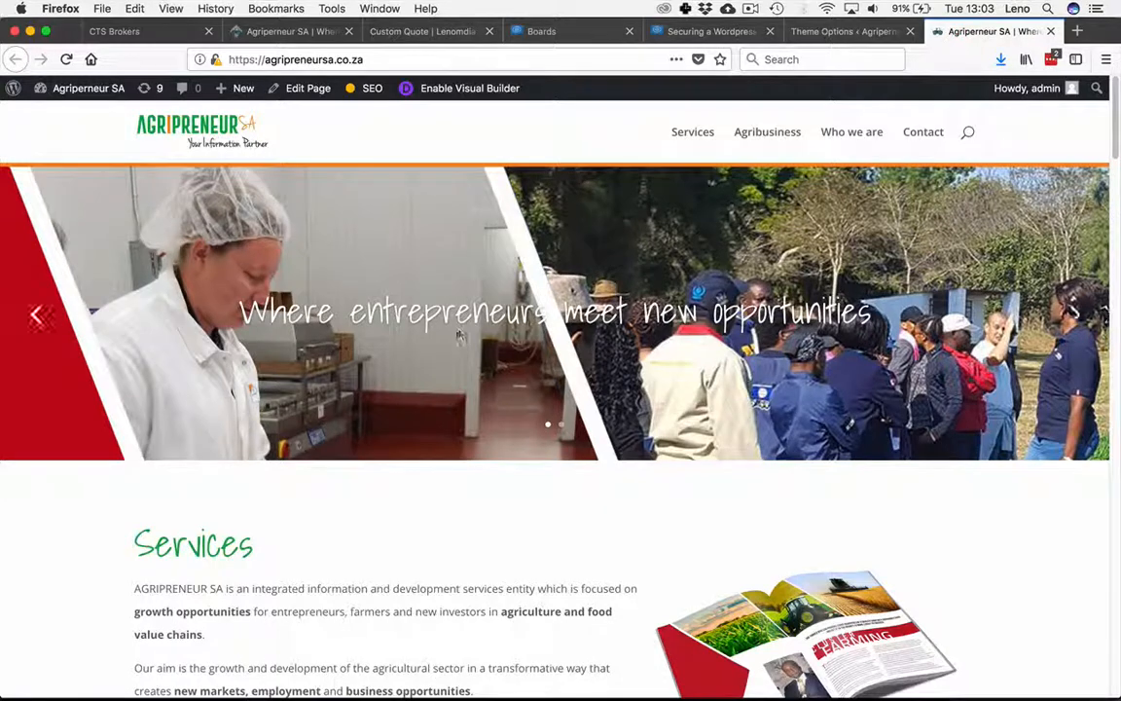
key("super+r")
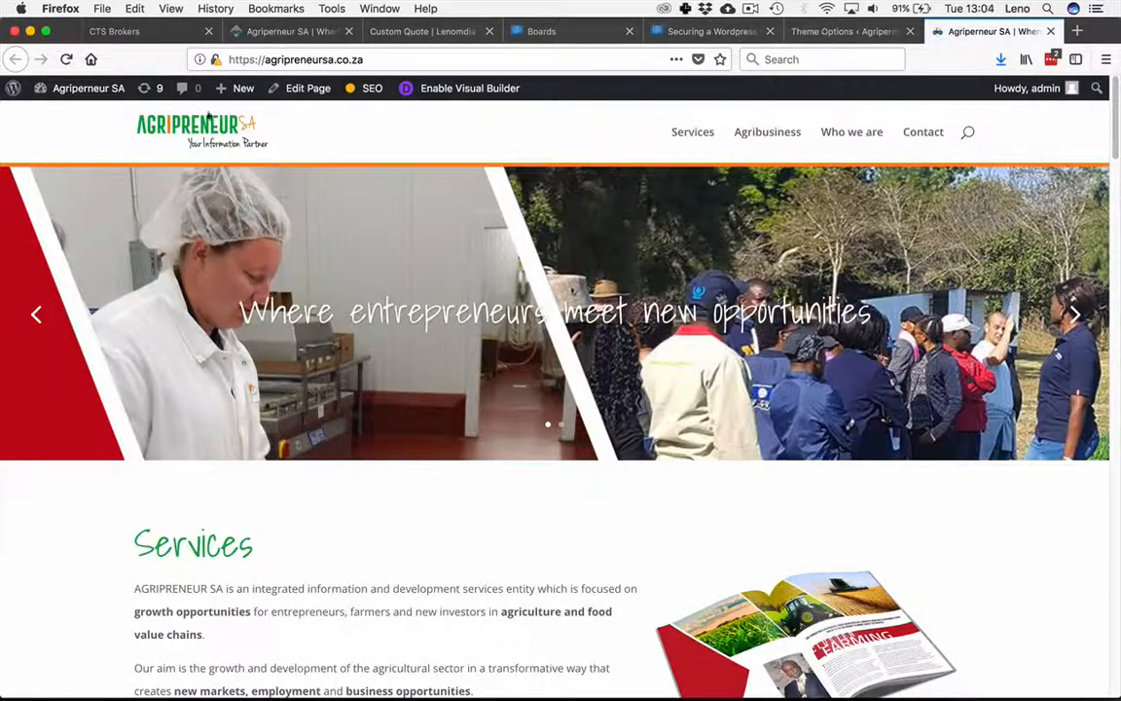
scroll(472, 247, "down", 5)
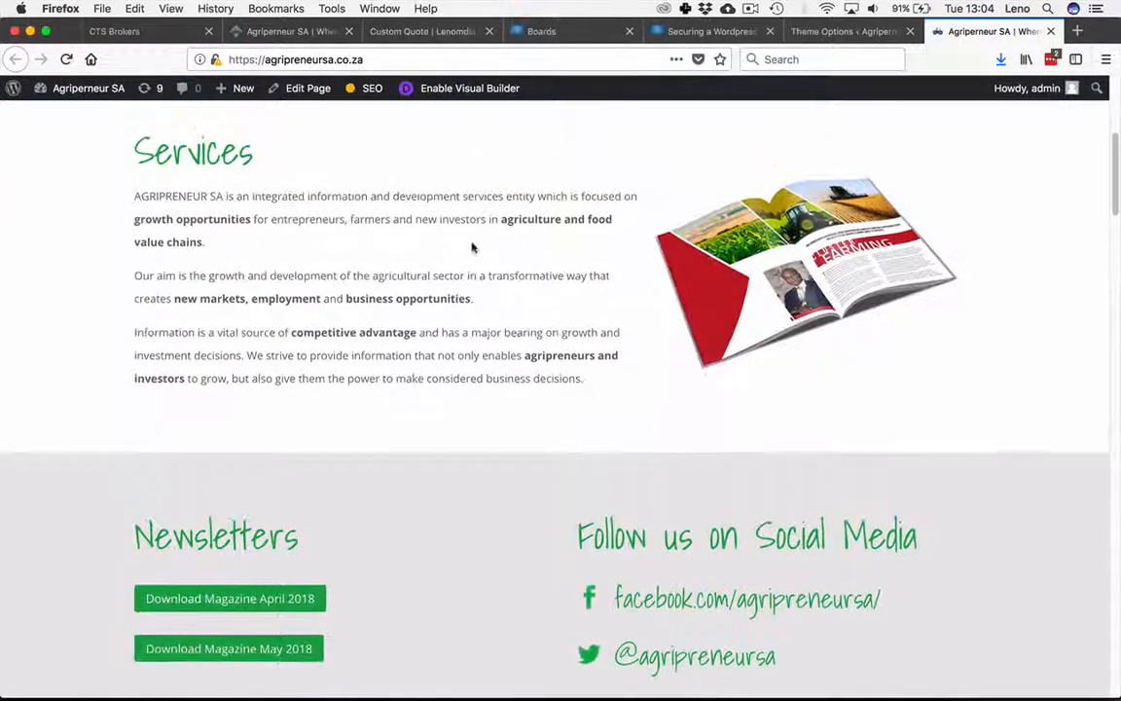
right_click(463, 260)
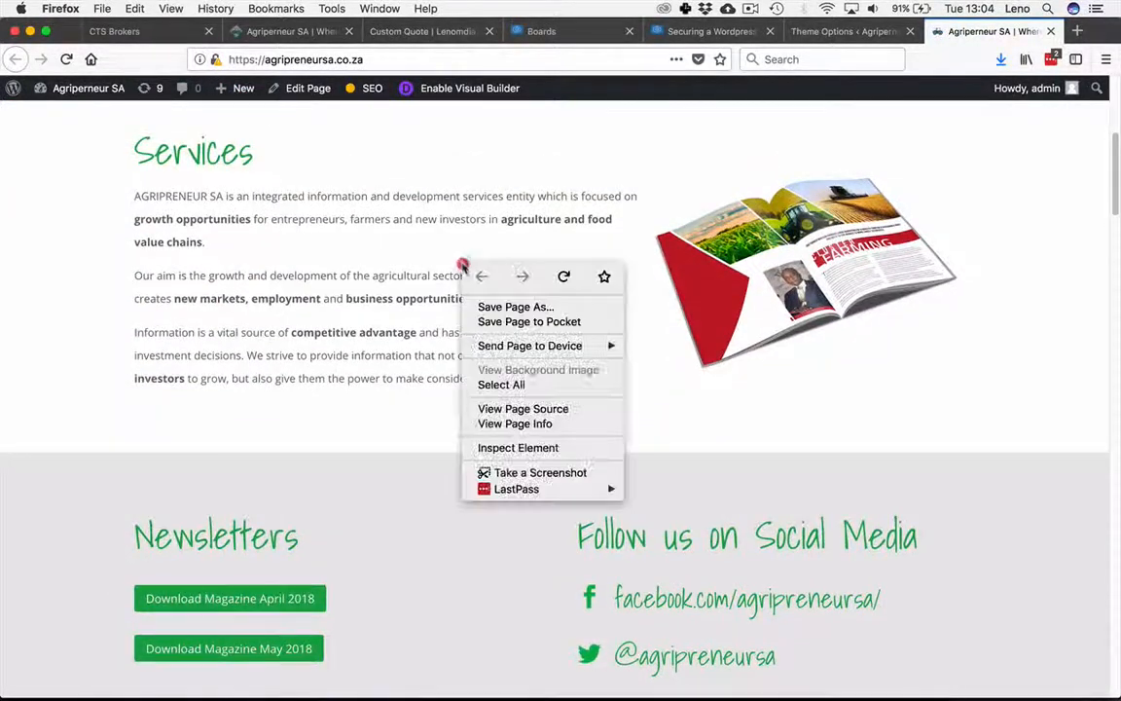
left_click(530, 450)
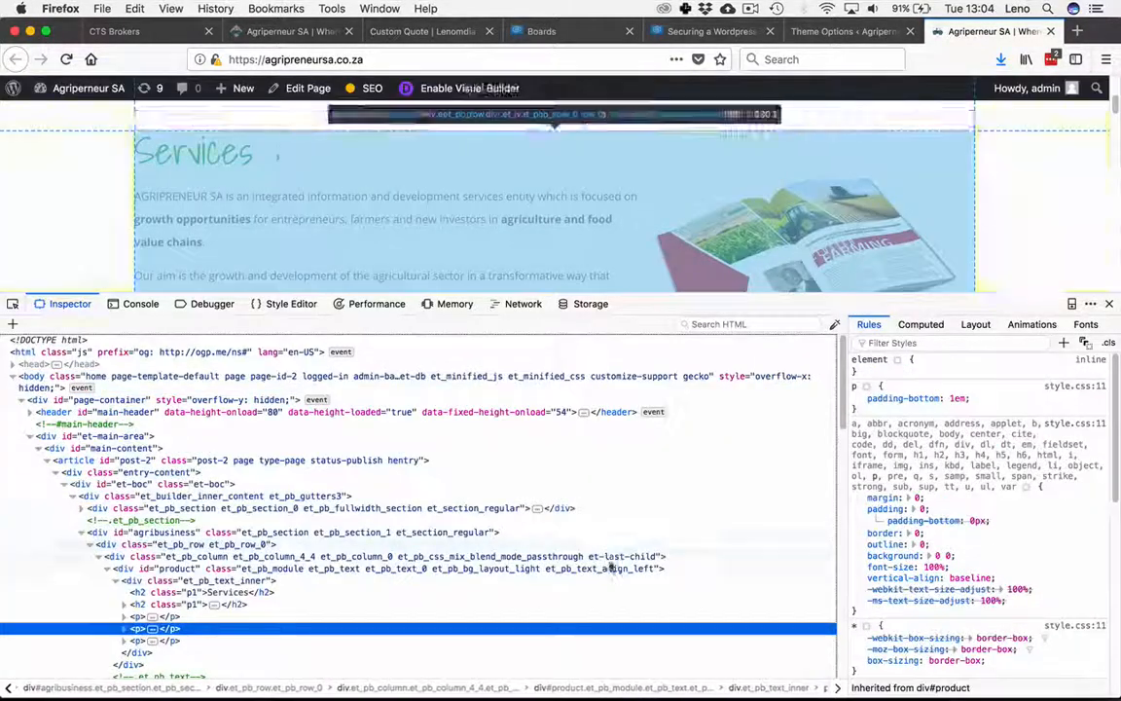
left_click(140, 304)
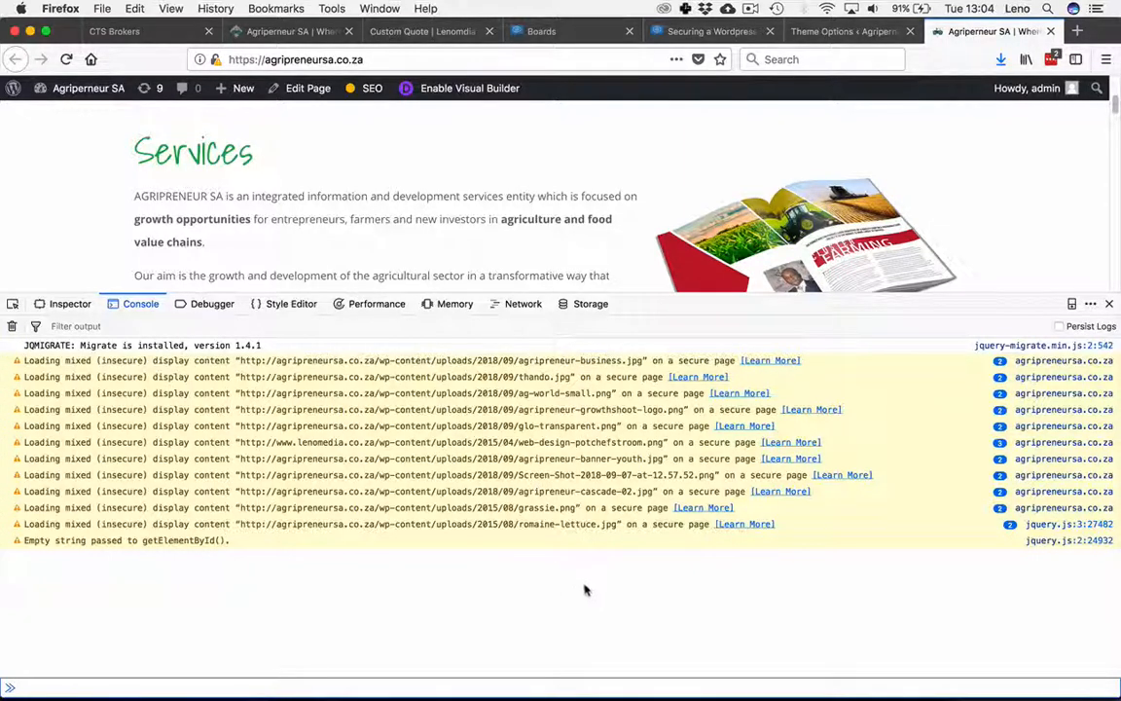
Step: Inspect the Lenomedia logo image in the site footer to find its source URL
left_click(832, 31)
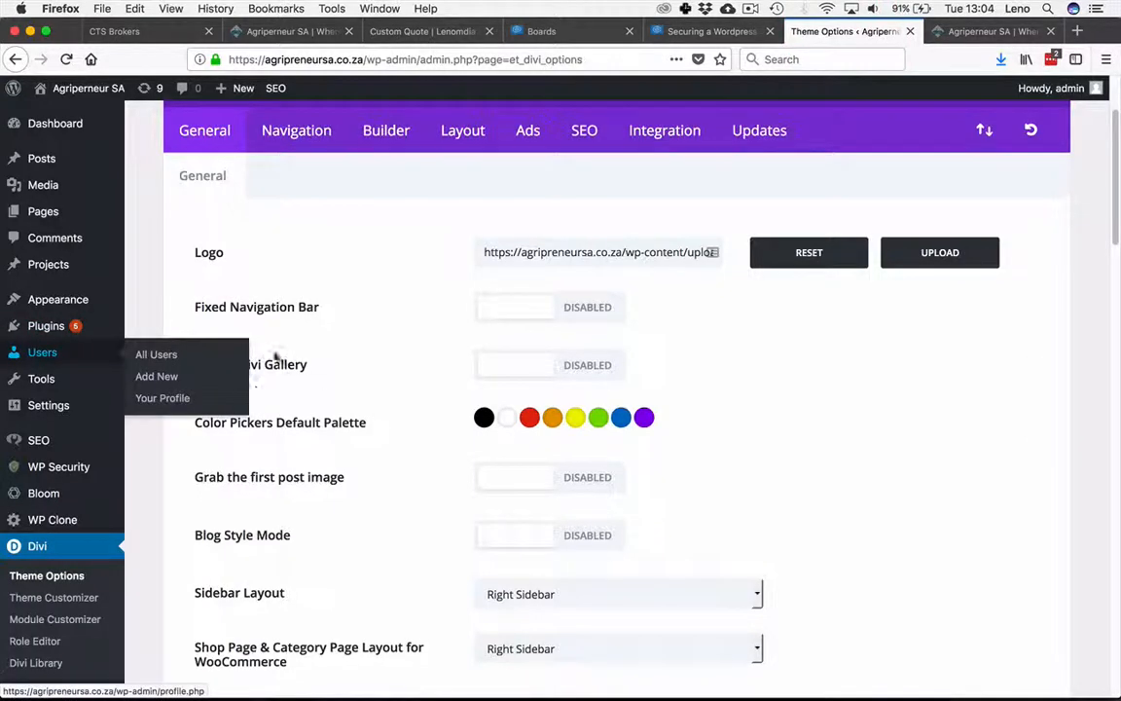
left_click(978, 31)
scroll(896, 261, "down", 15)
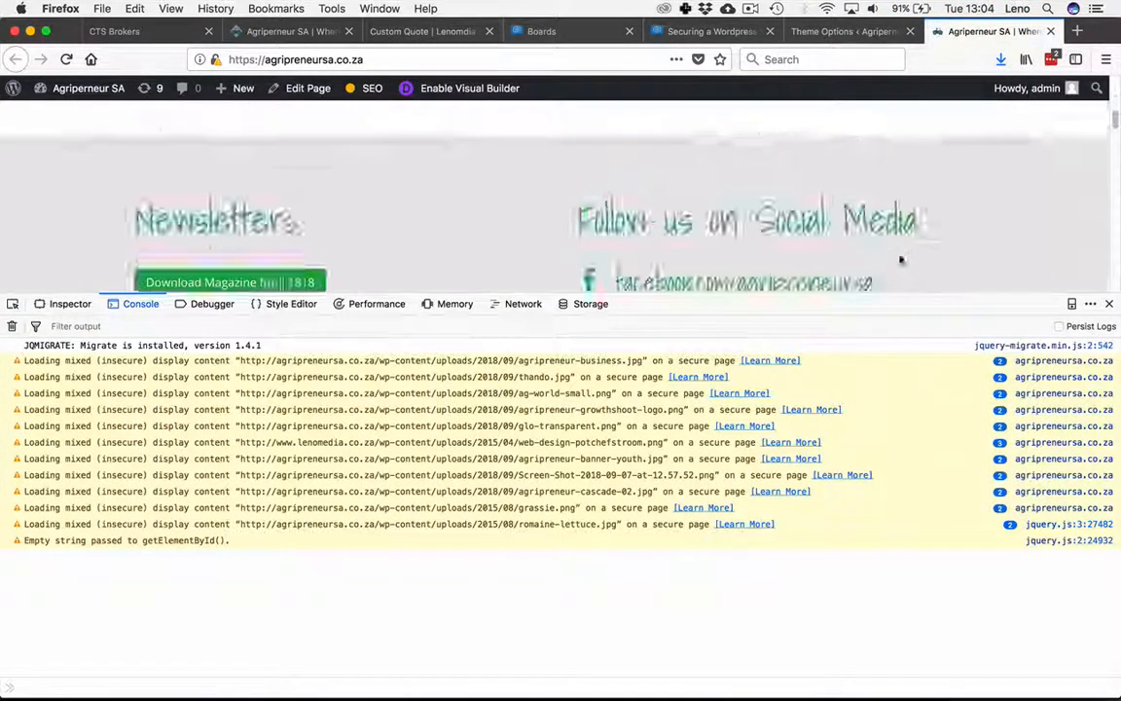
scroll(887, 263, "down", 10)
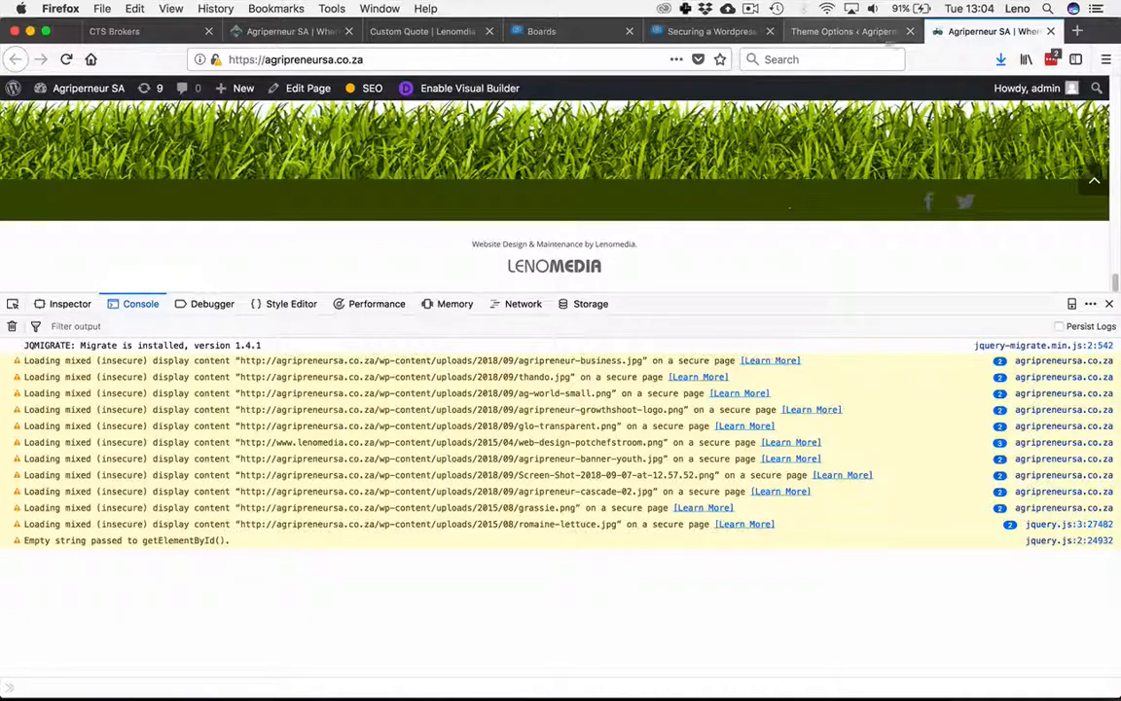
right_click(563, 265)
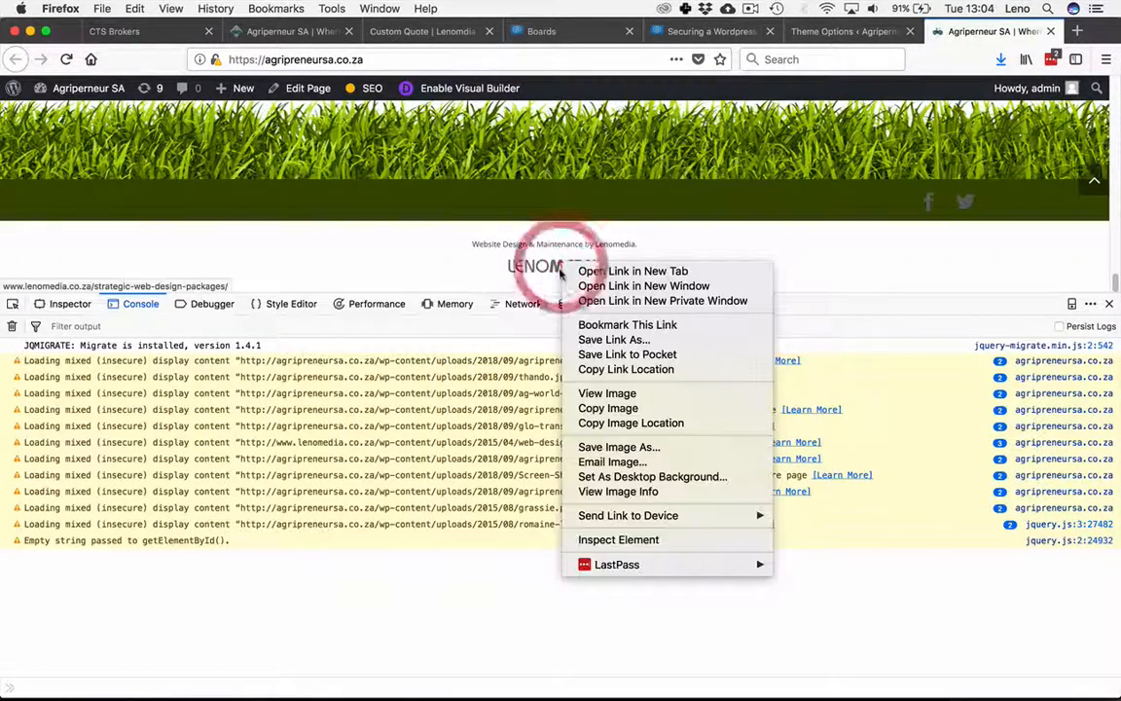
left_click(613, 541)
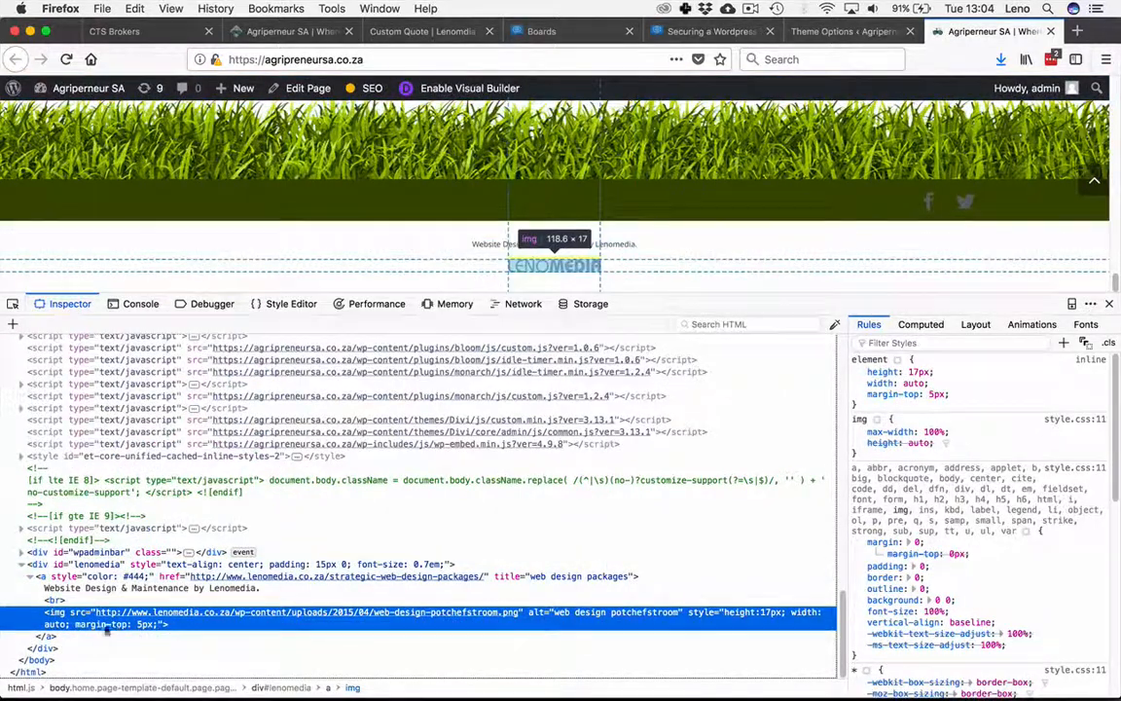
mouse_move(113, 615)
mouse_move(136, 613)
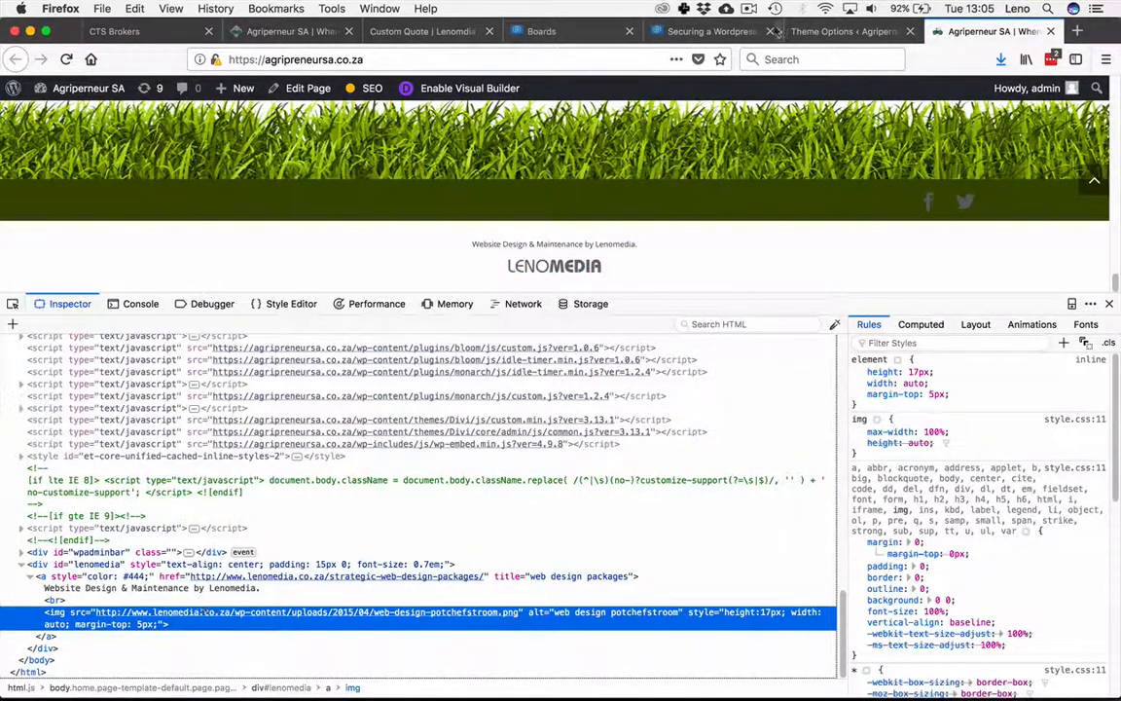
Step: Open the child theme's footer.php file in the theme editor
left_click(839, 31)
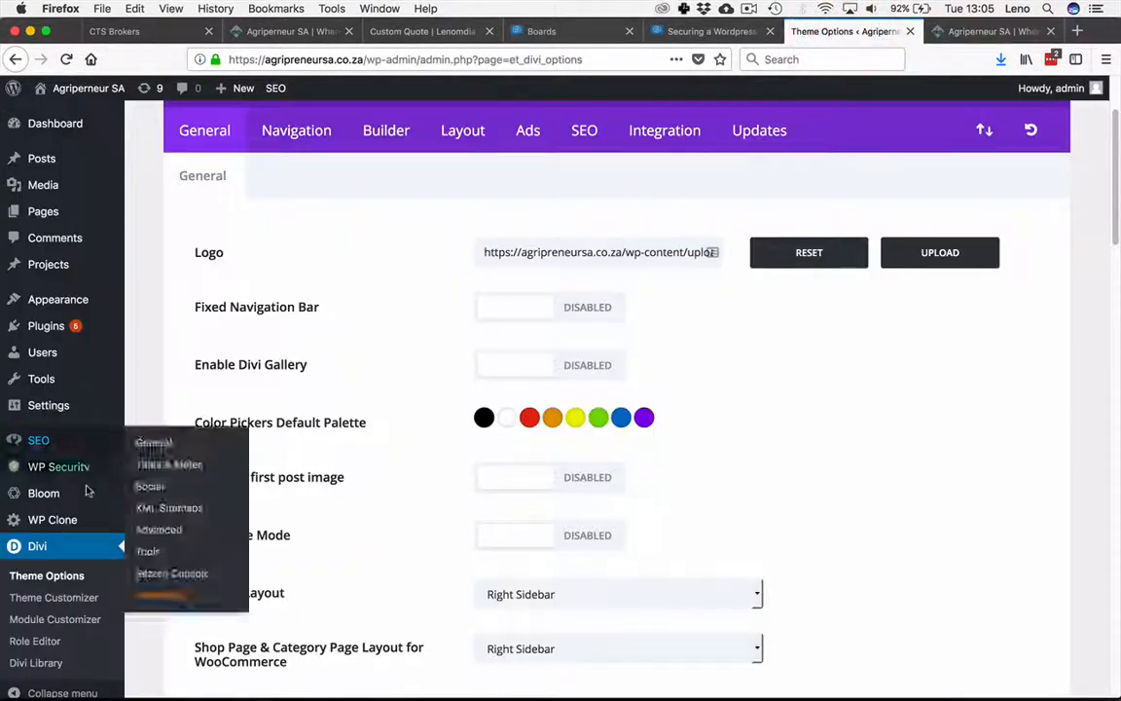
mouse_move(57, 300)
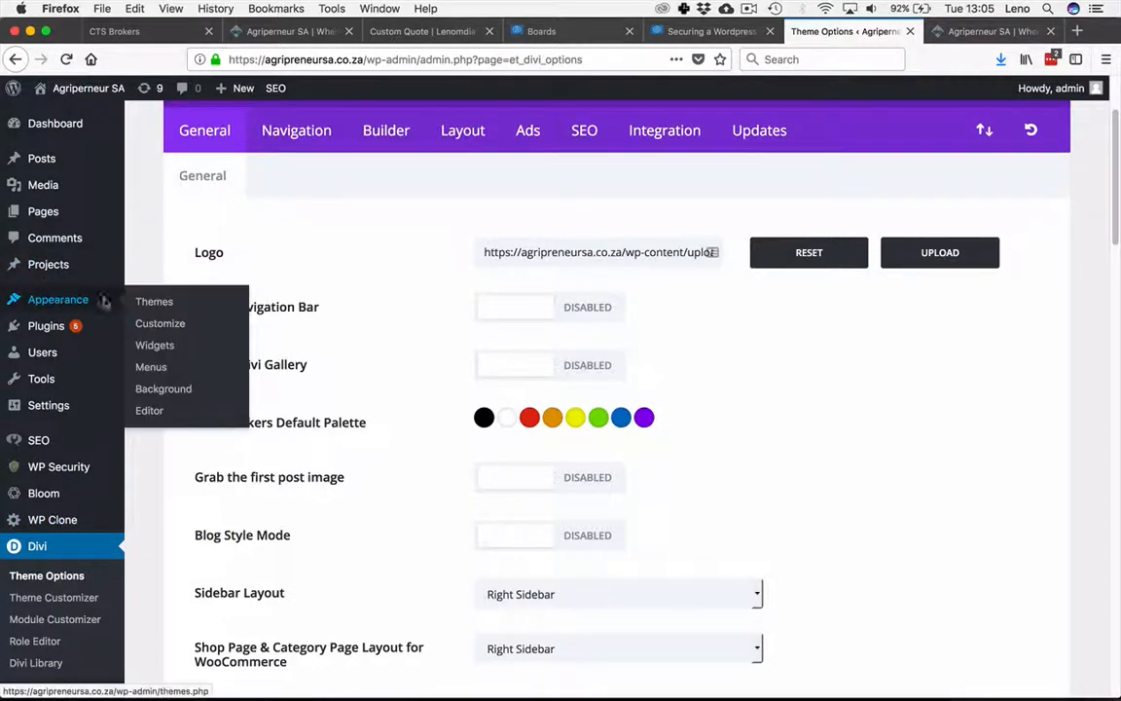
left_click(150, 413)
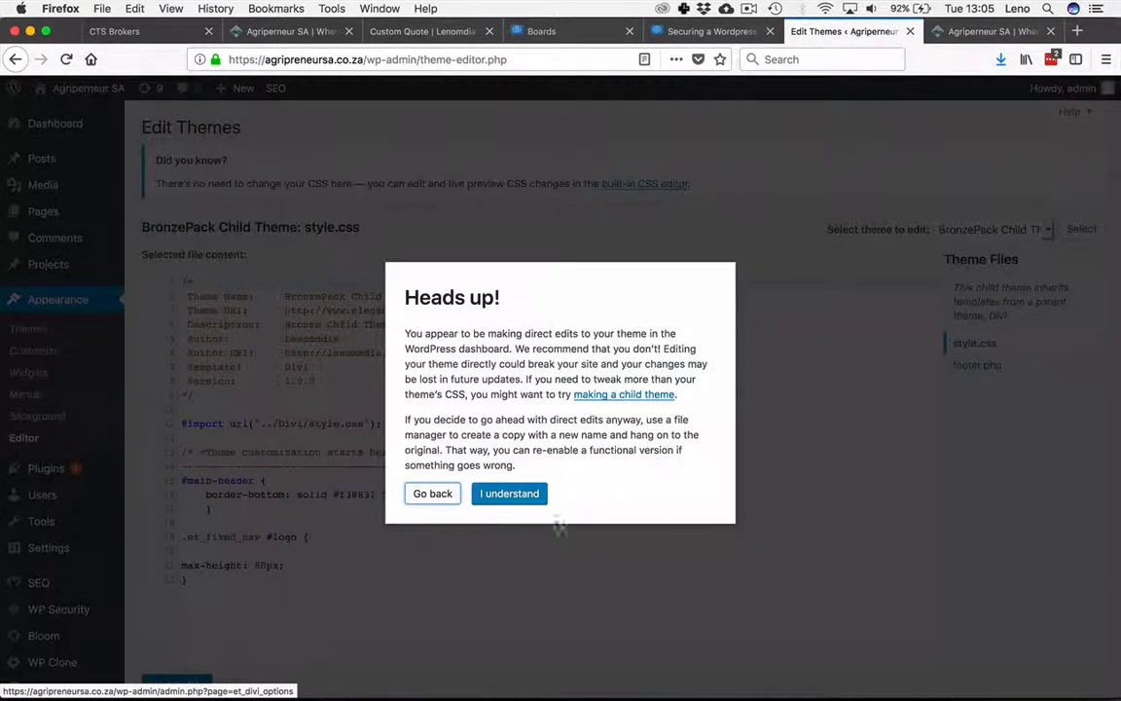
left_click(509, 493)
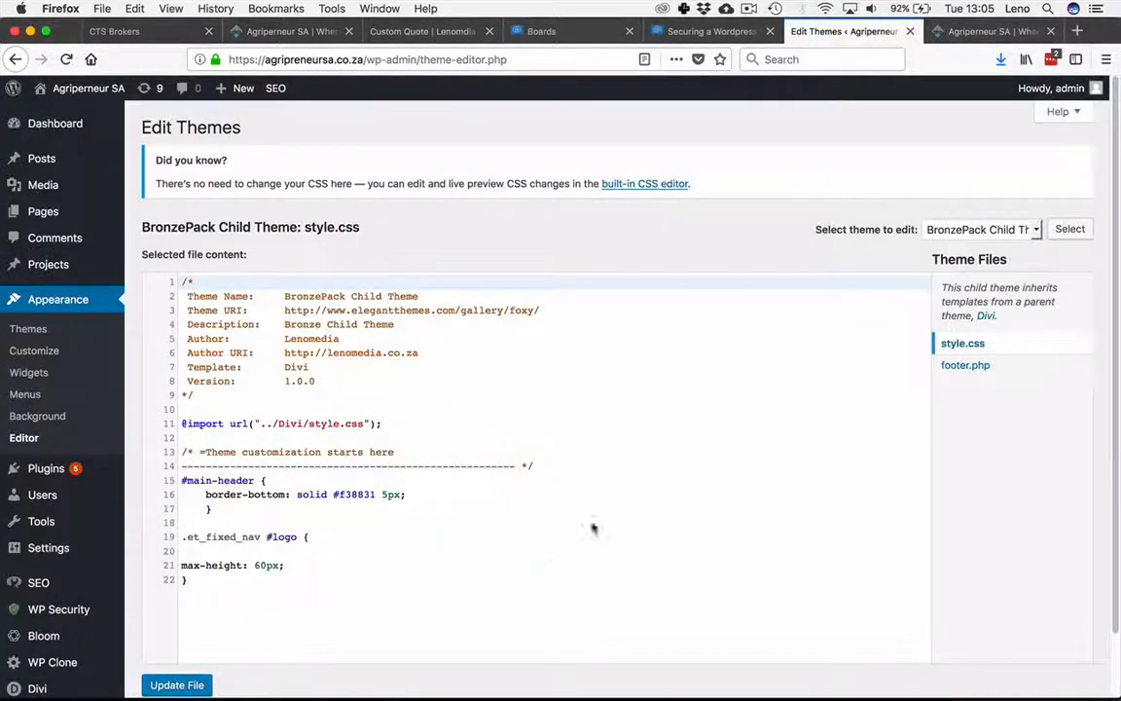
left_click(961, 366)
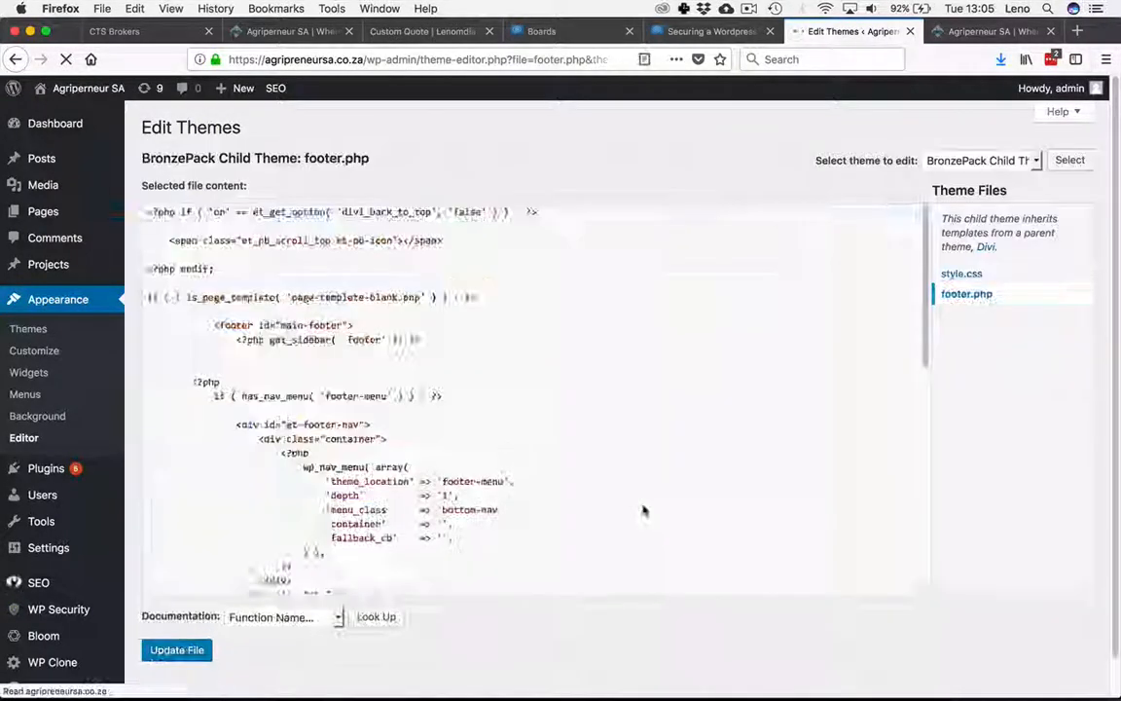
scroll(607, 502, "down", 10)
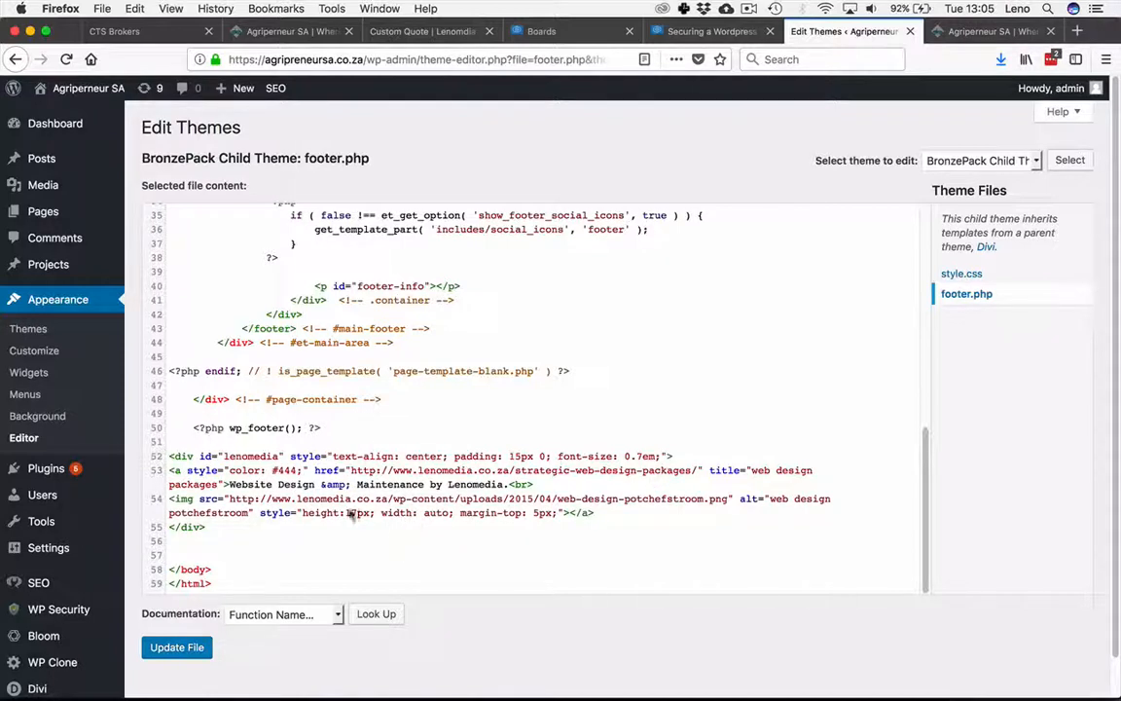
Step: Change the Lenomedia link and logo image URLs in footer.php to https and update the file
left_click(378, 471)
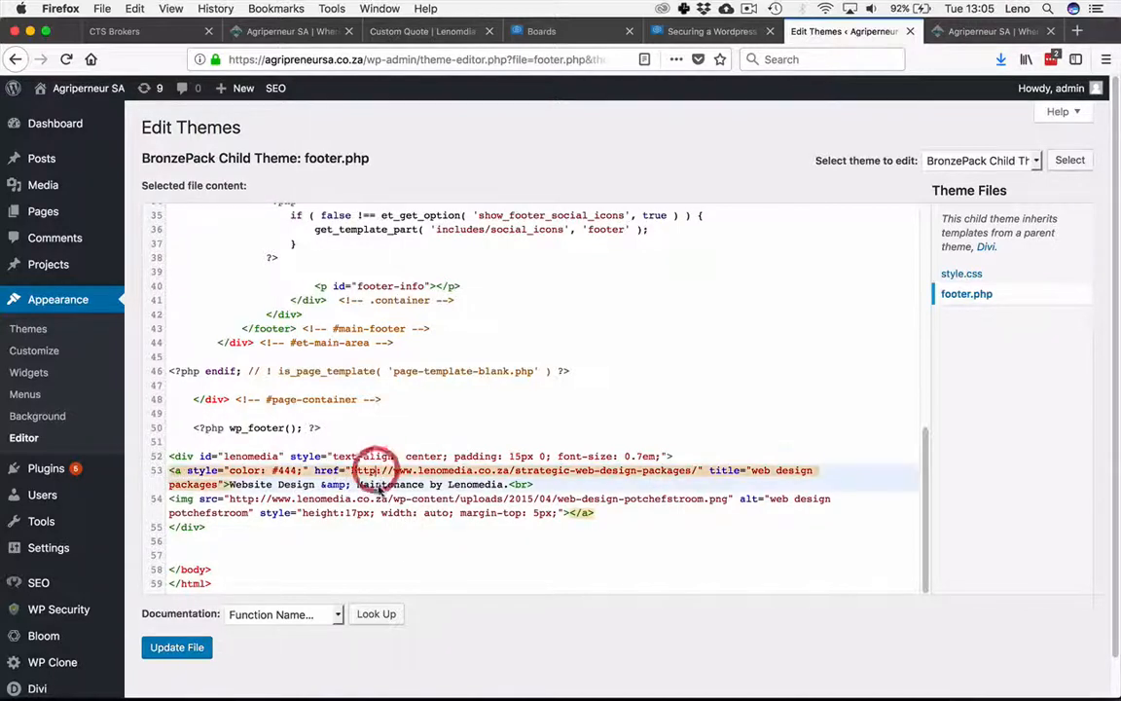
type("s")
left_click(393, 545)
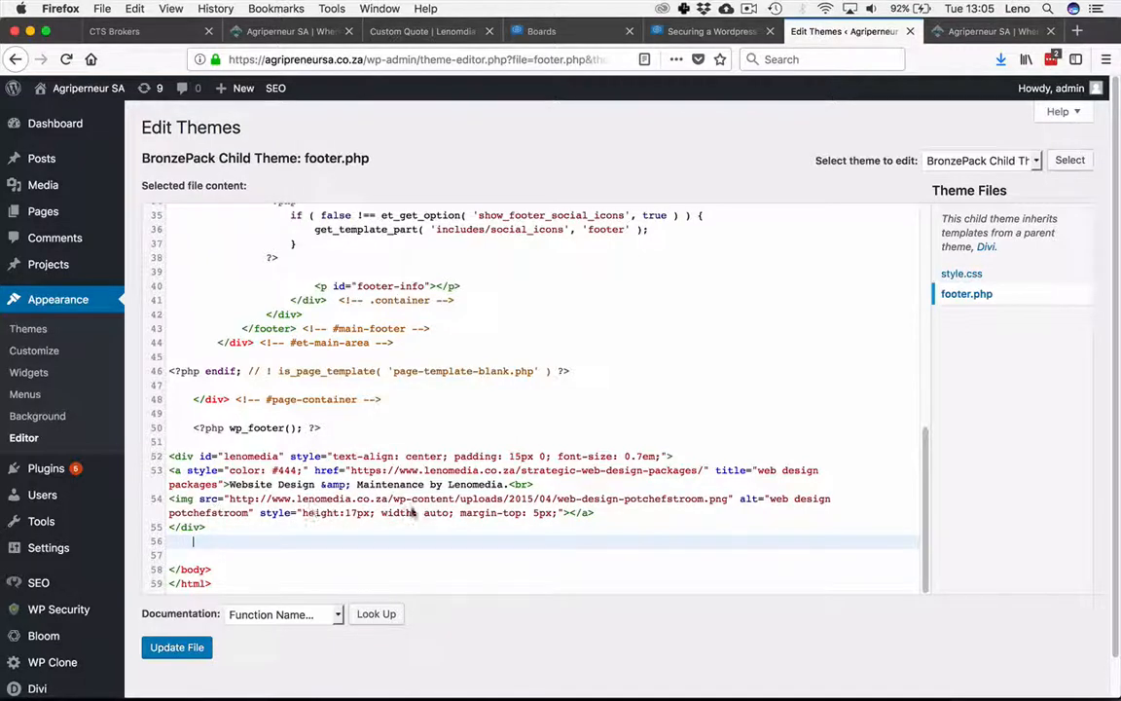
left_click(256, 500)
triple_click(251, 494)
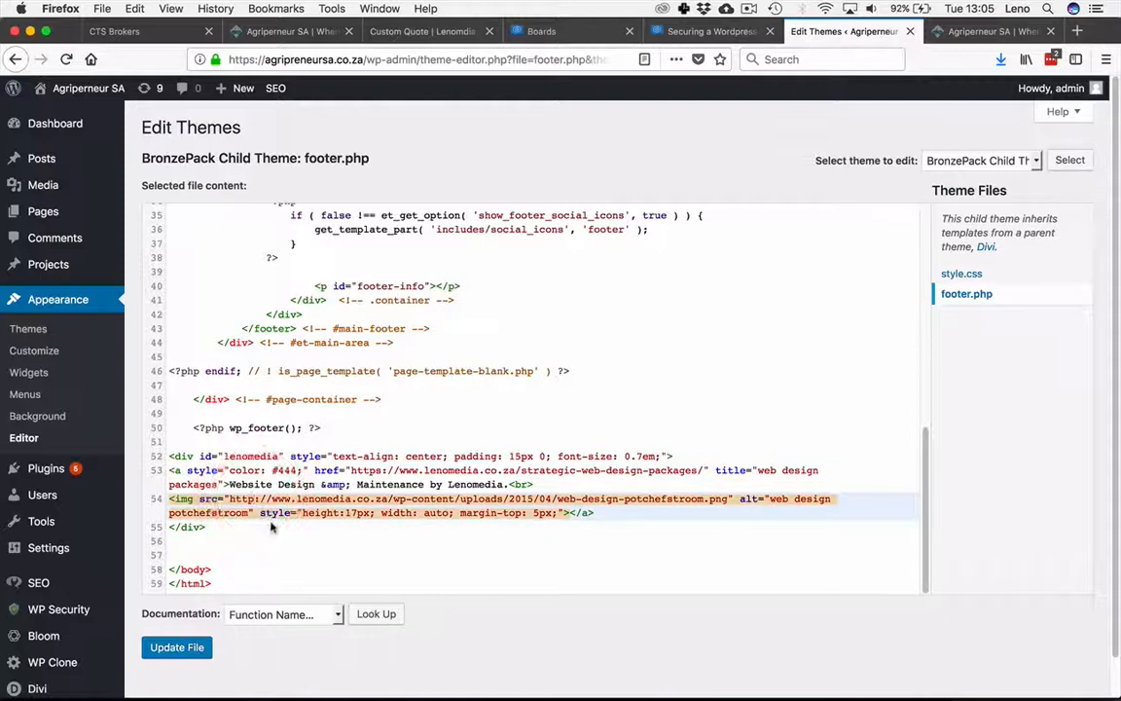
type("s")
left_click(312, 543)
left_click(177, 647)
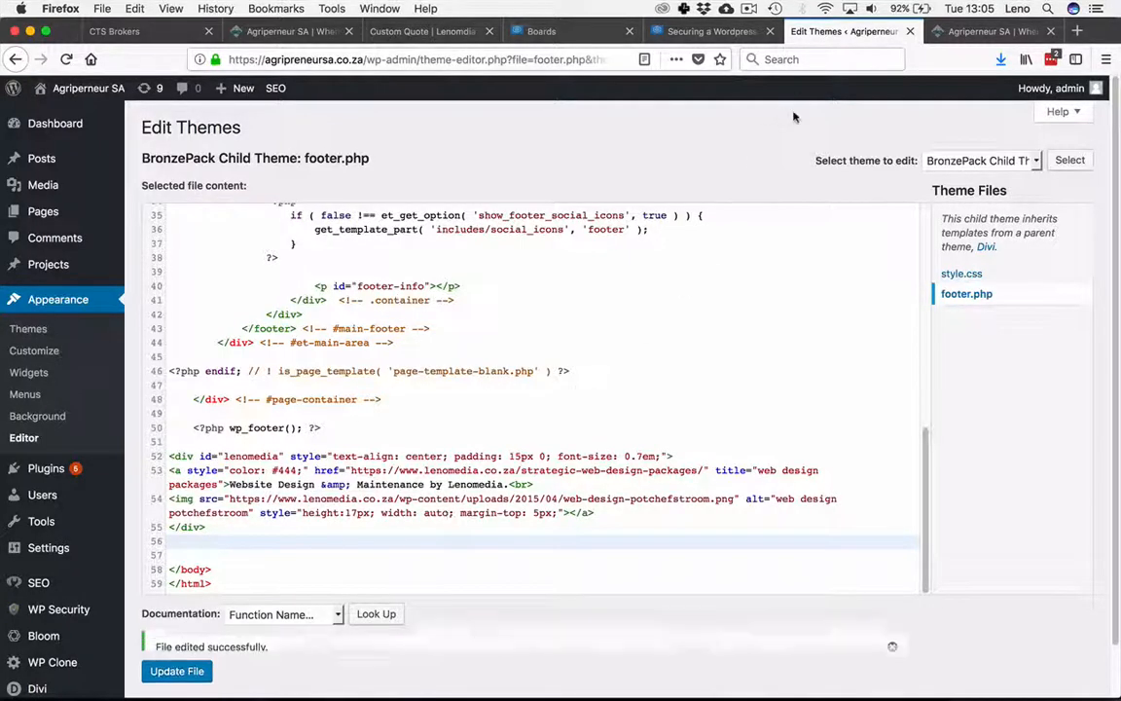
Step: Reload the front-end page, review the console for mixed content, and inspect the footer logo's source URL
left_click(974, 34)
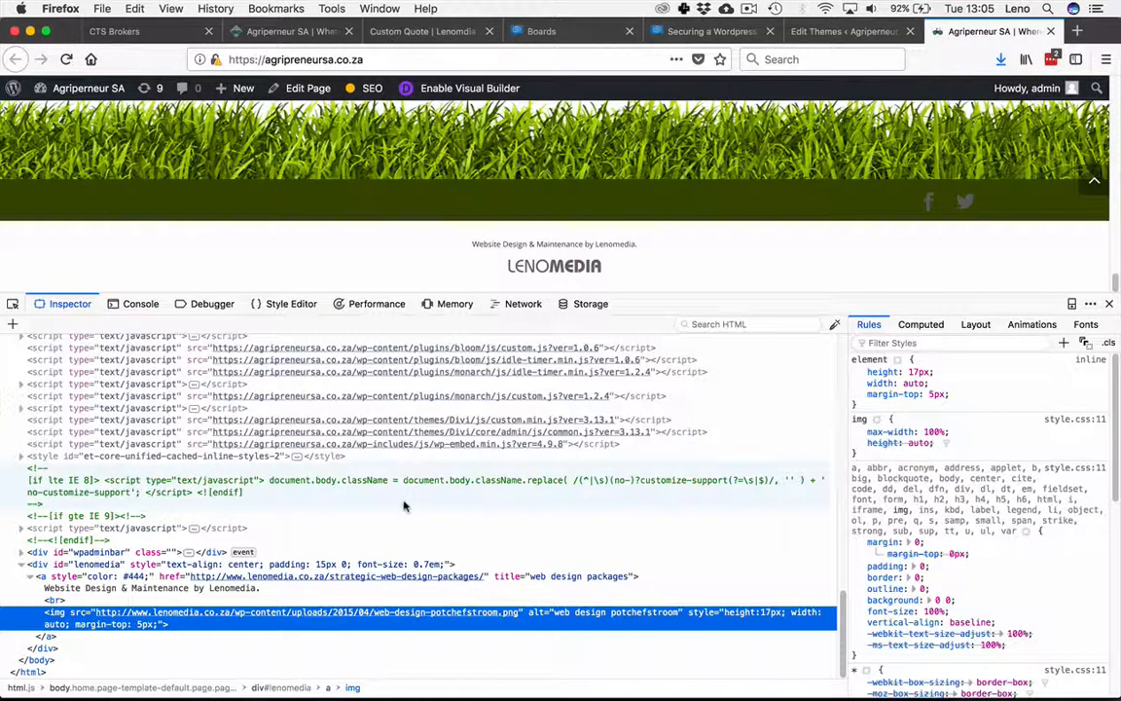
key("super+r")
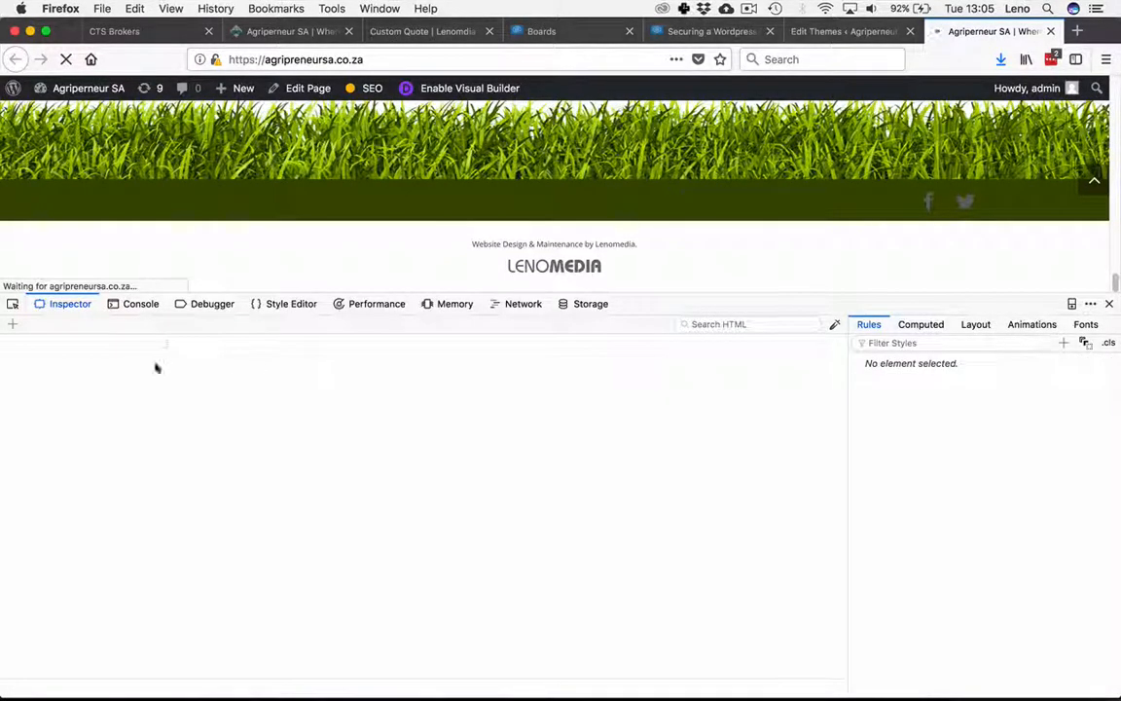
left_click(141, 303)
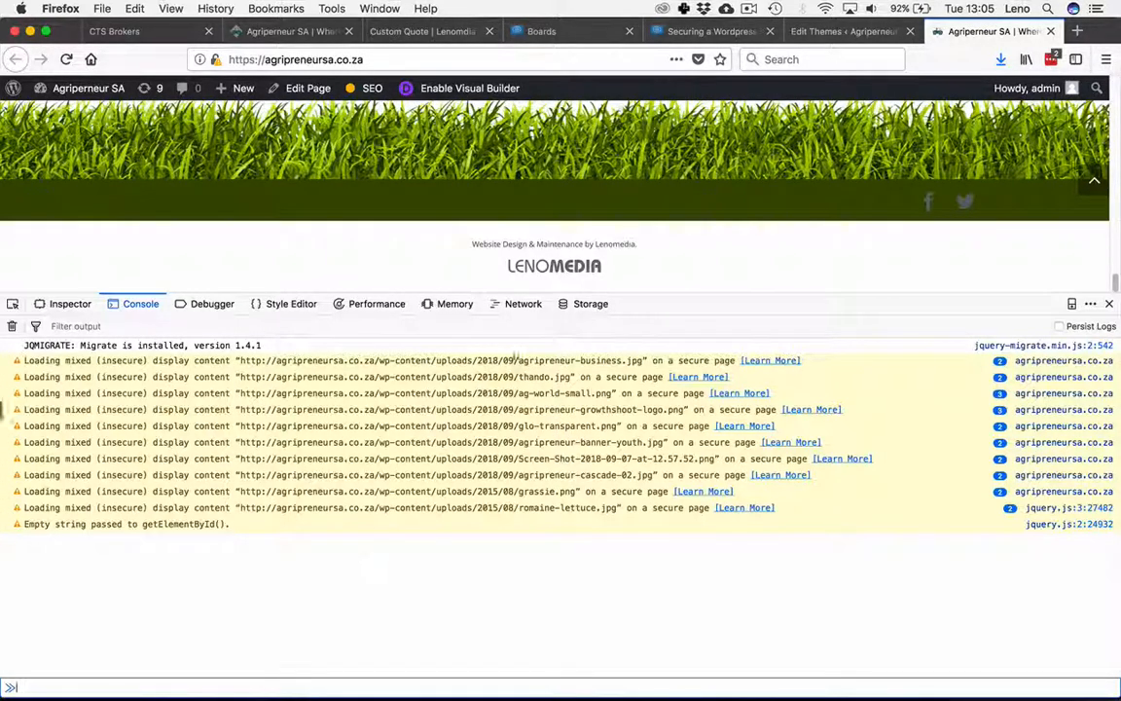
right_click(546, 252)
right_click(532, 258)
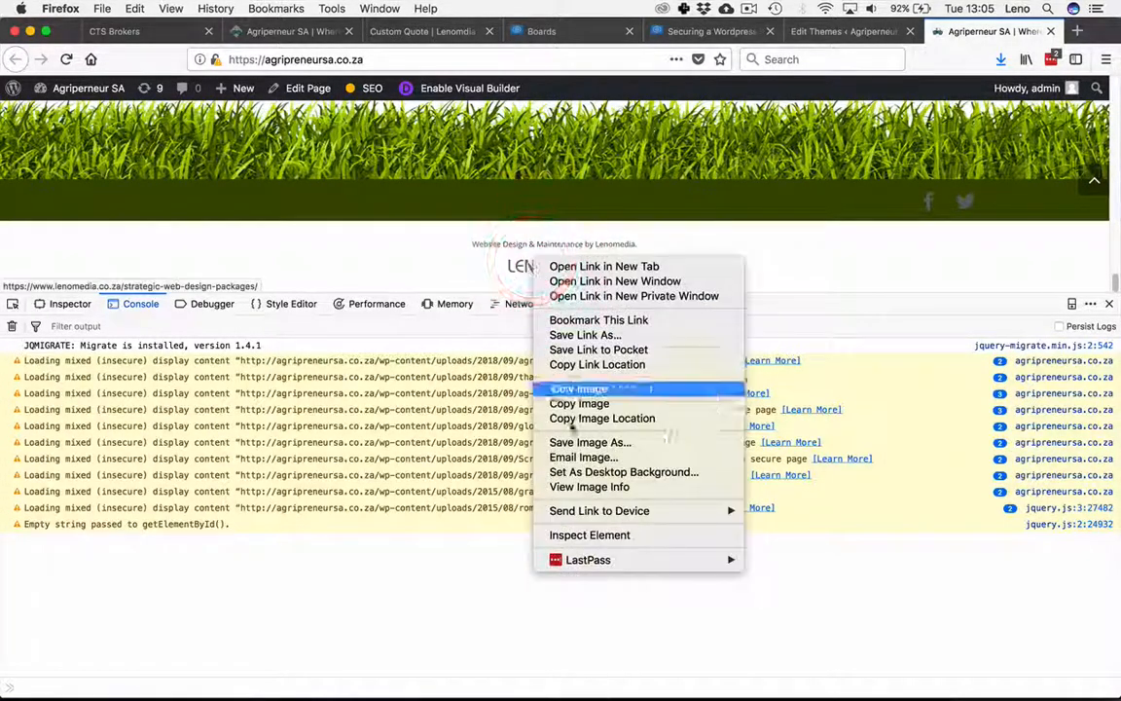
left_click(574, 538)
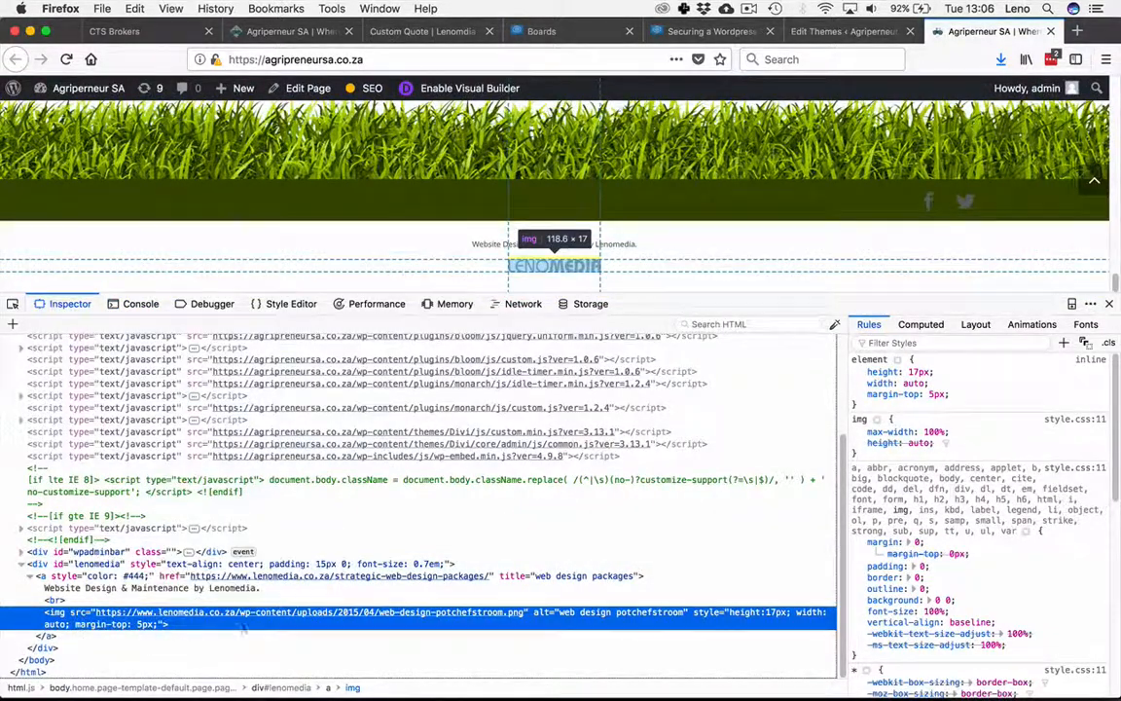
left_click(1111, 305)
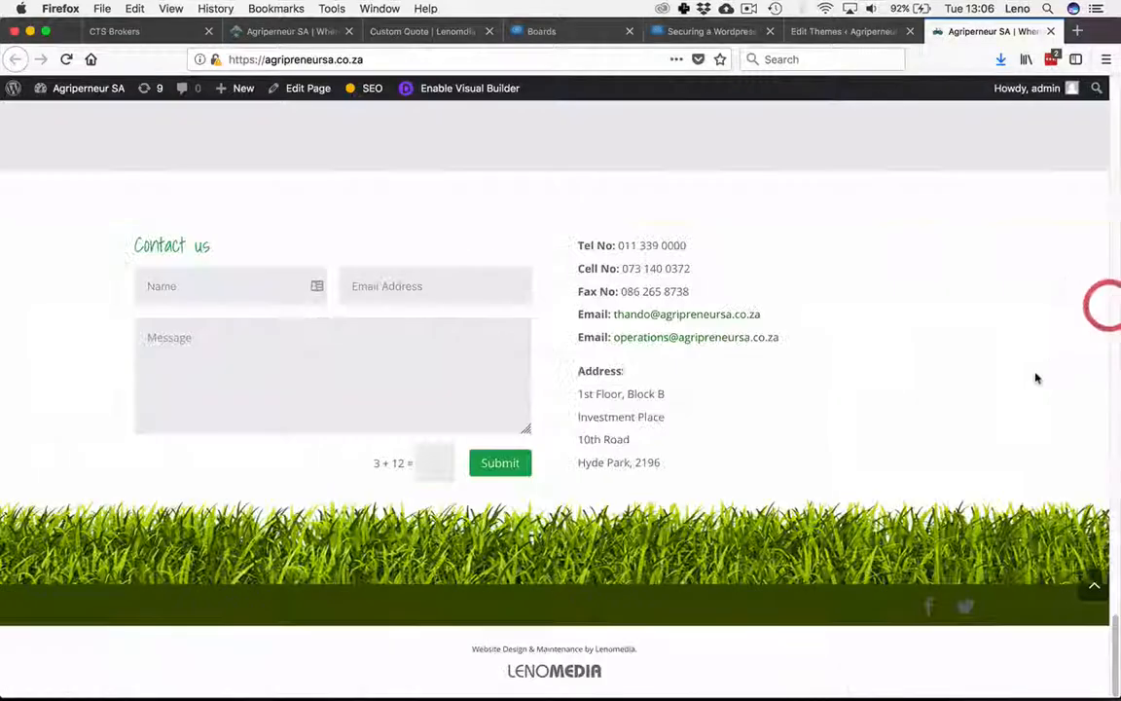
Step: Scroll through the home page to locate the images still loaded over http
scroll(705, 428, "up", 10)
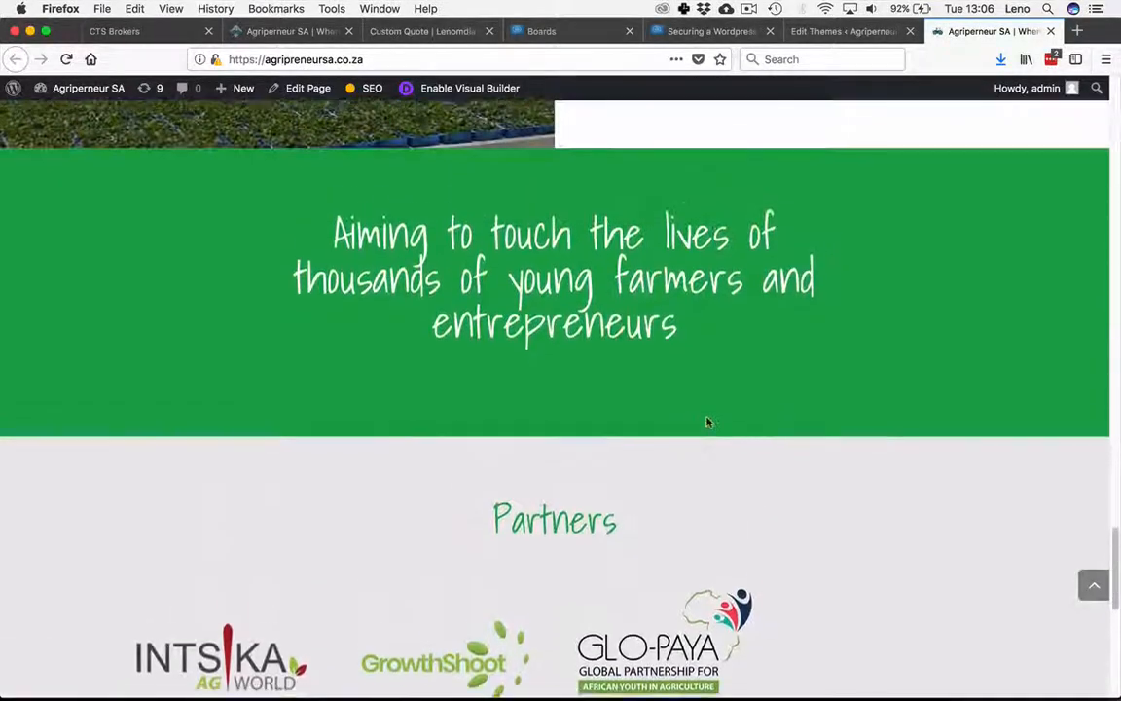
scroll(700, 409, "up", 10)
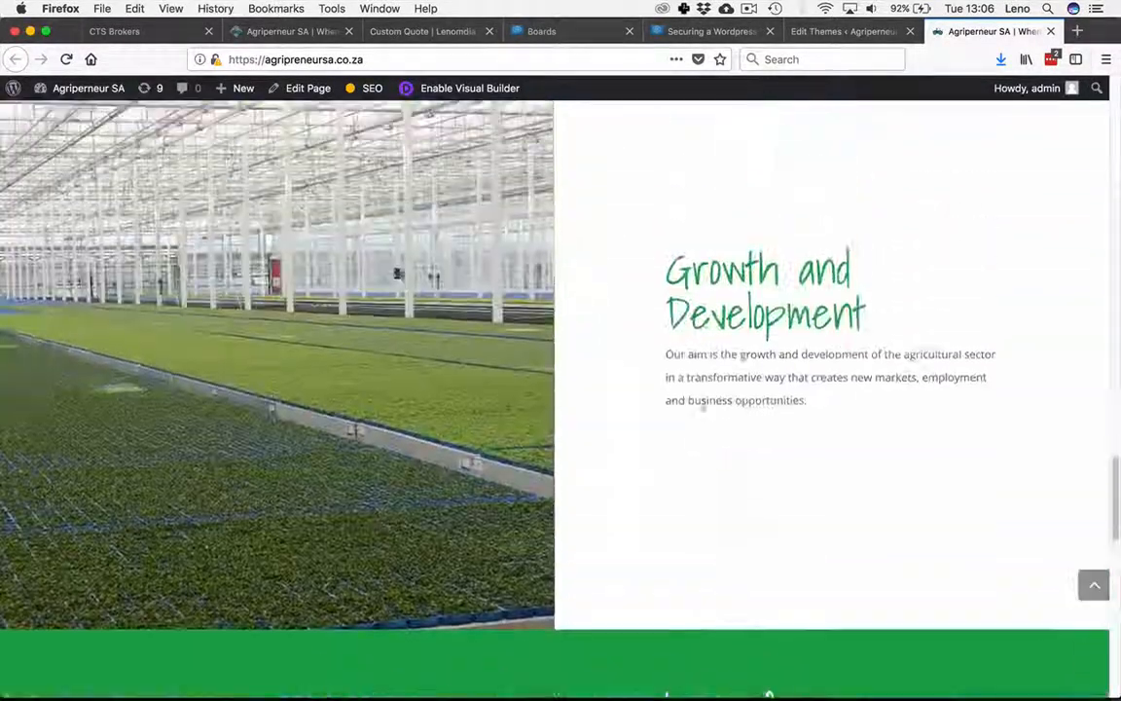
scroll(706, 409, "up", 10)
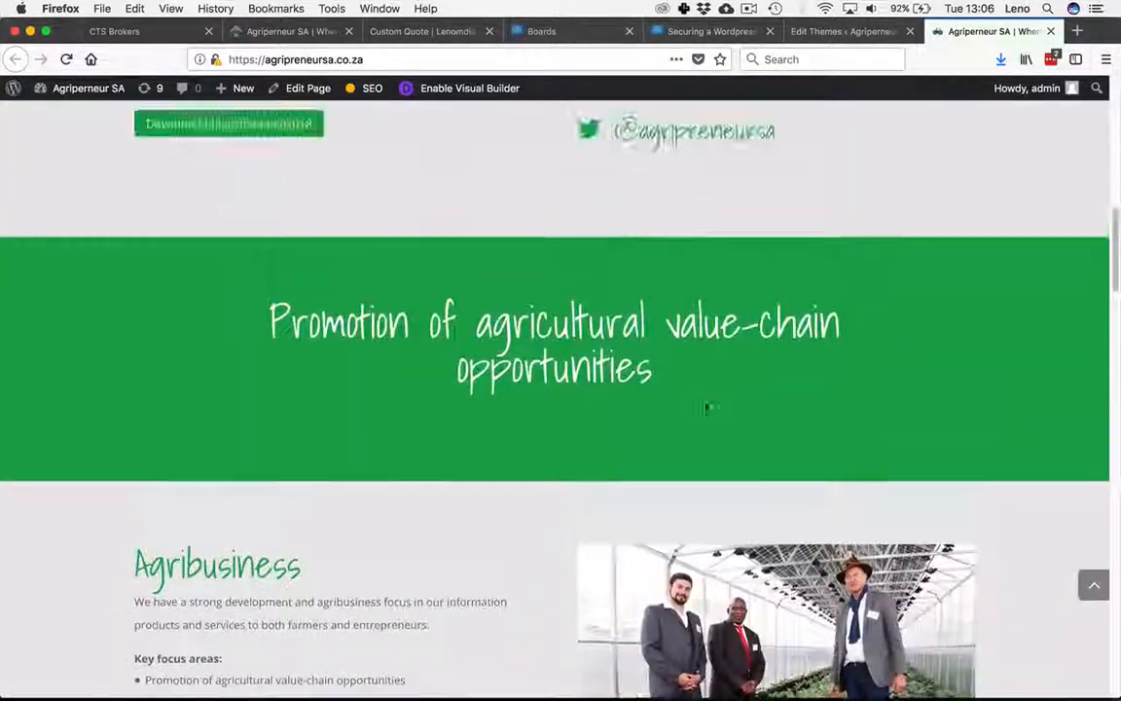
scroll(696, 428, "down", 2)
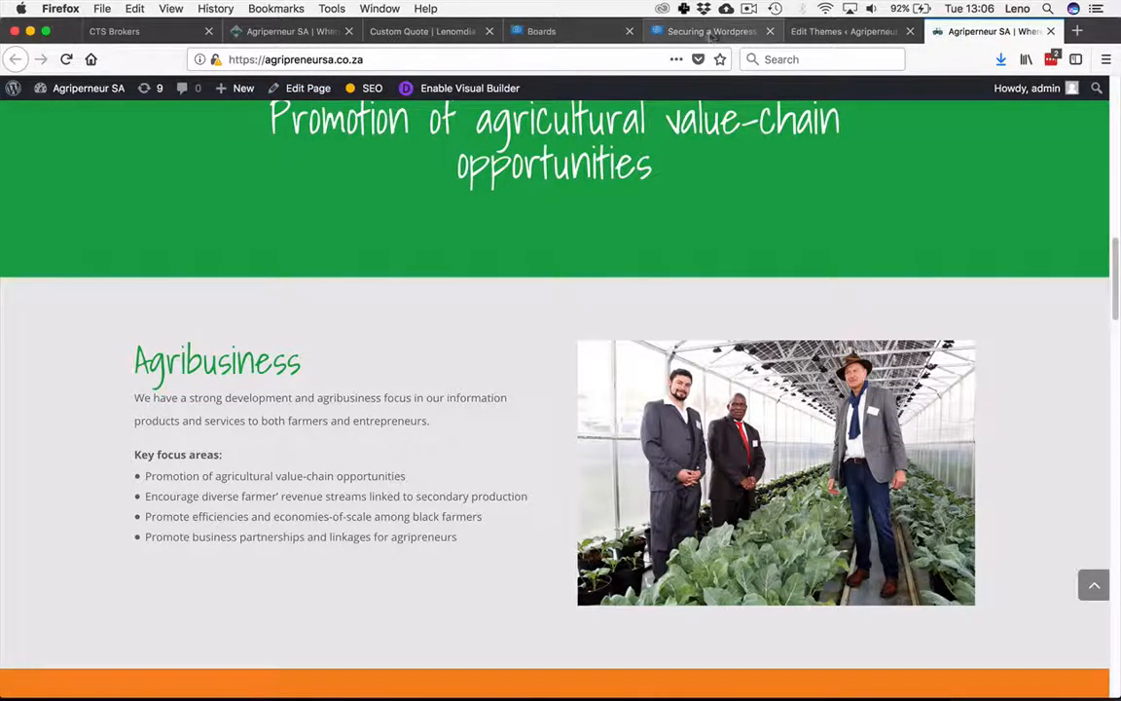
Step: Open the Home front page for editing in the Divi Builder
left_click(828, 32)
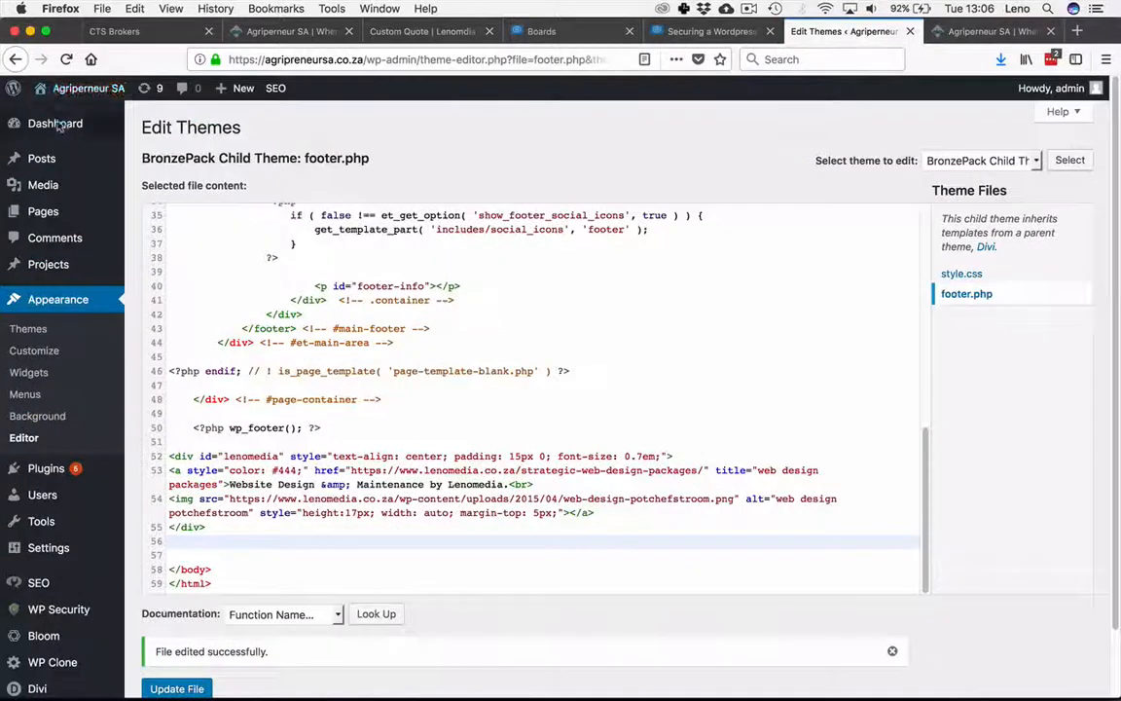
left_click(159, 215)
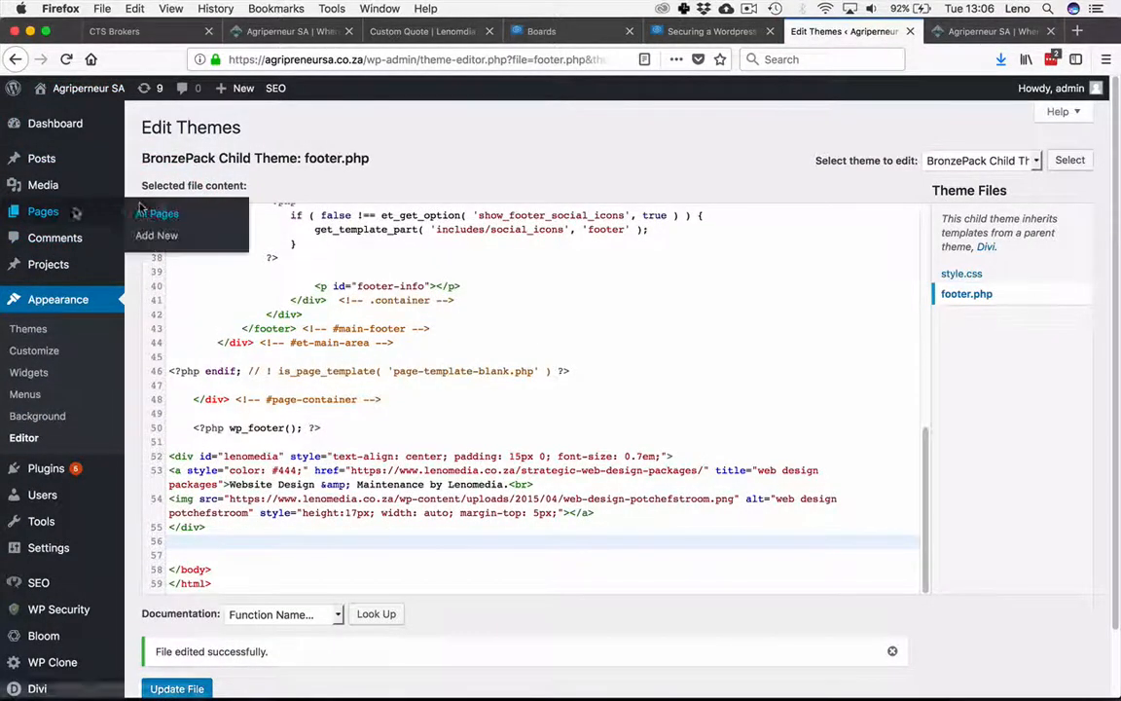
left_click(161, 214)
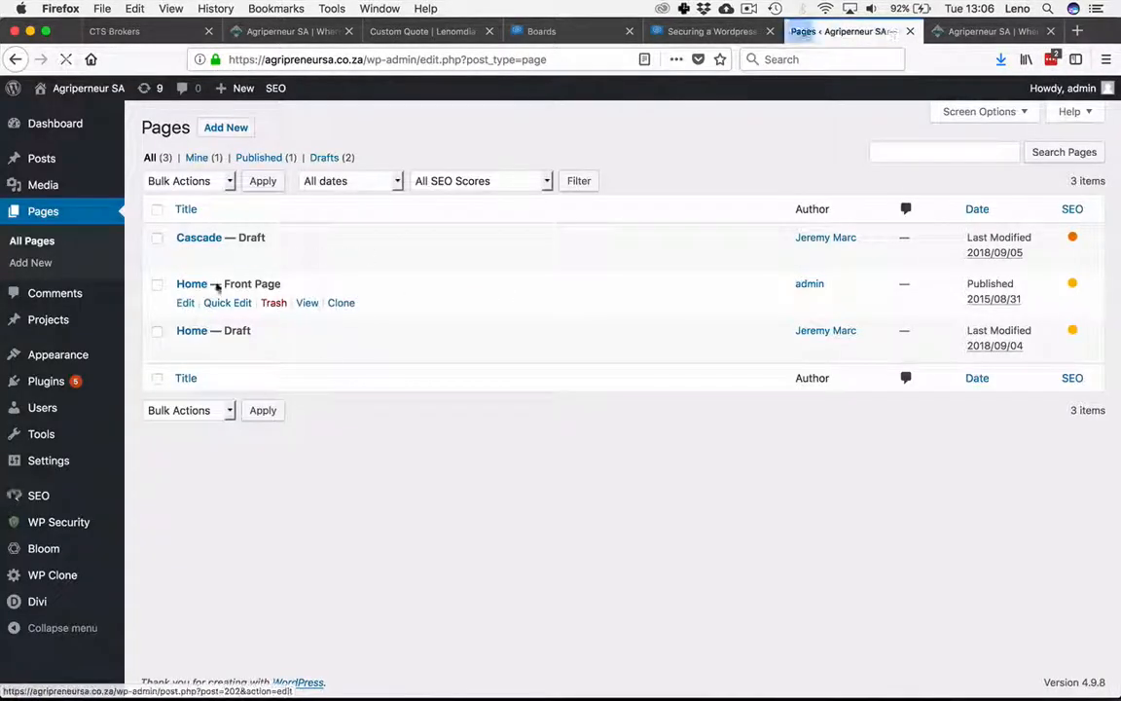
left_click(185, 303)
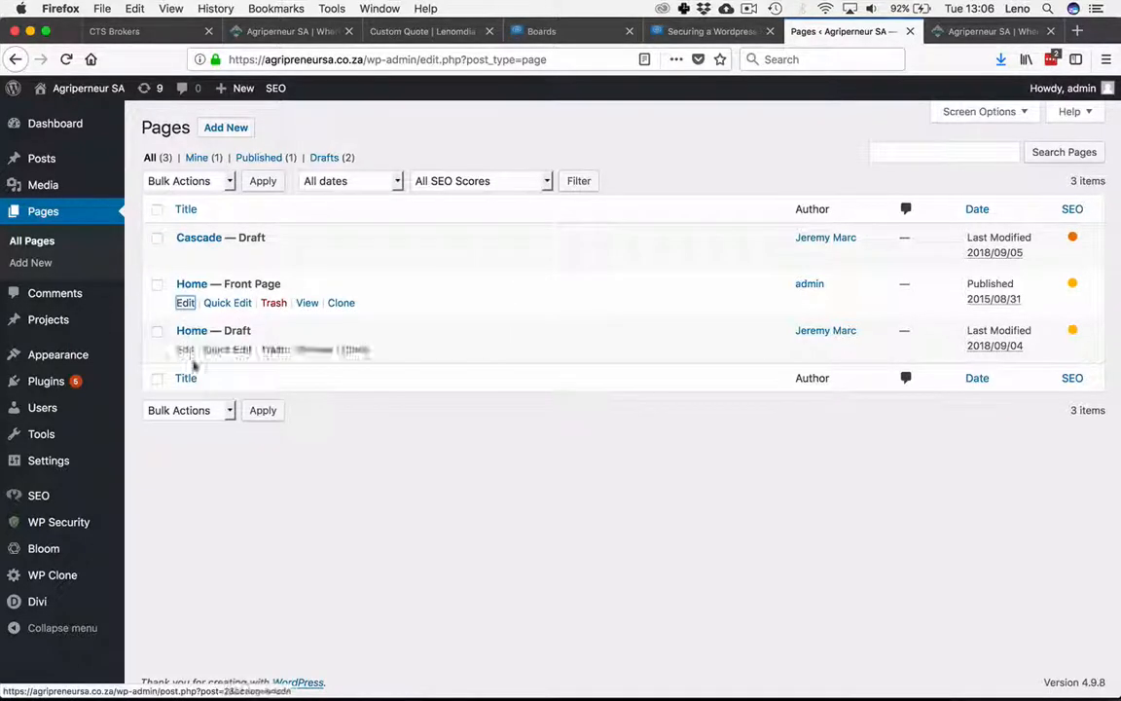
left_click(186, 304)
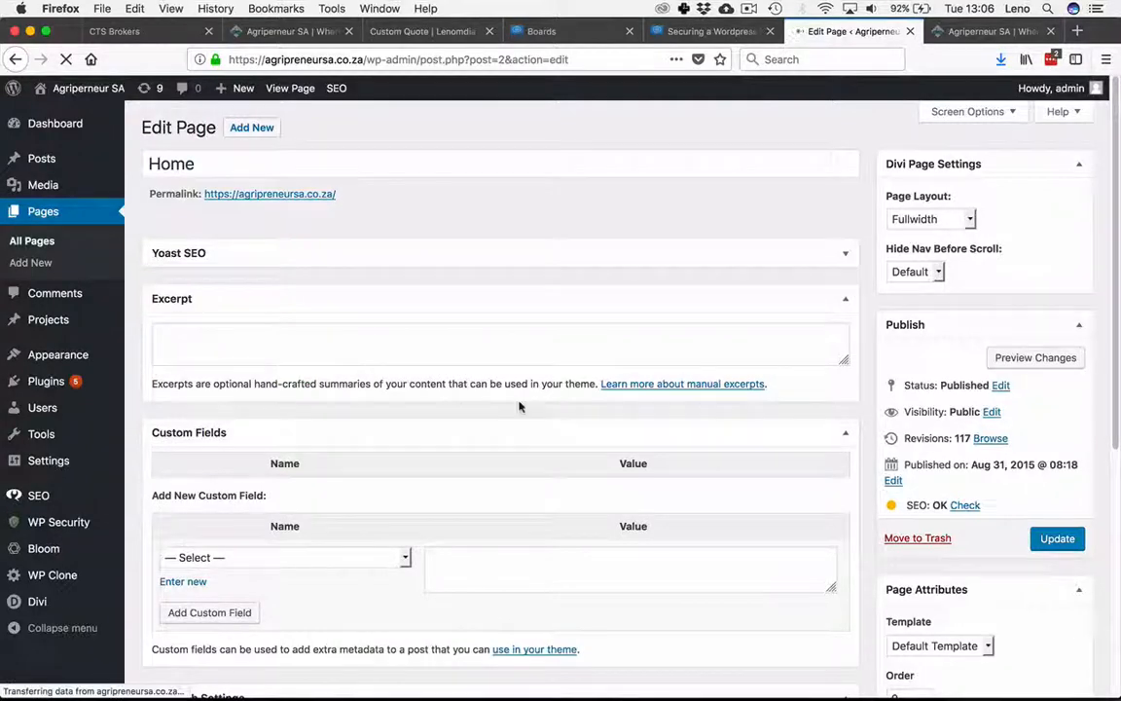
left_click(845, 435)
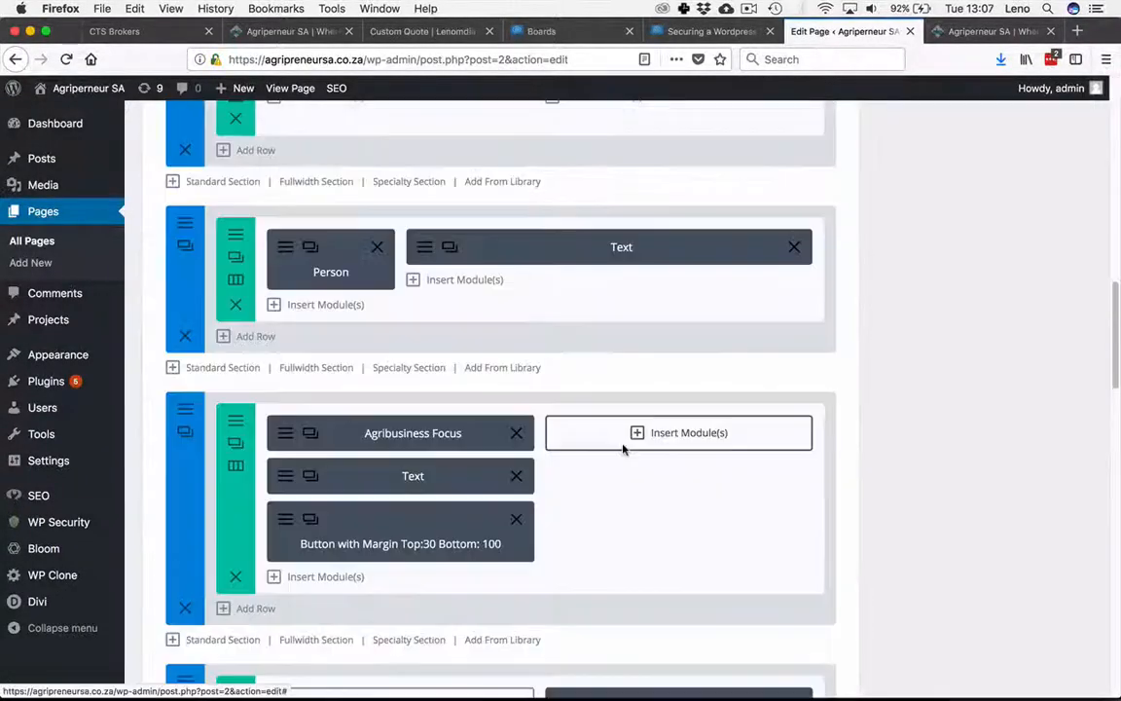
scroll(624, 448, "up", 5)
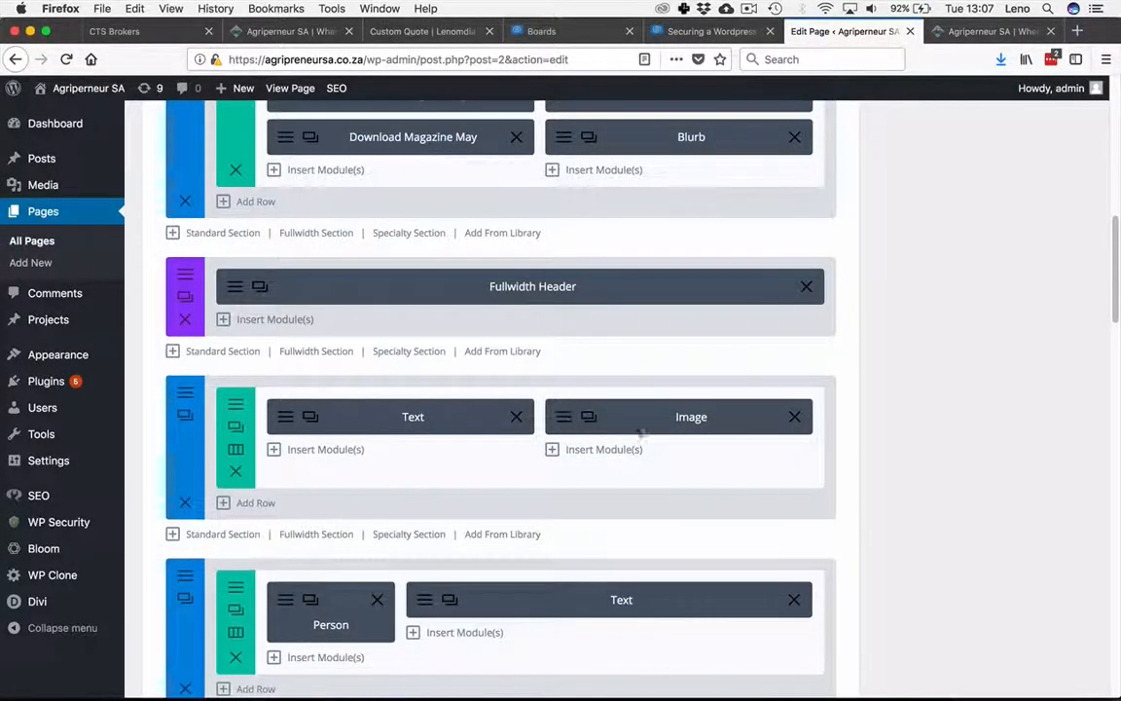
Step: Change the Agribusiness image module's URL to https and save the module
left_click(561, 421)
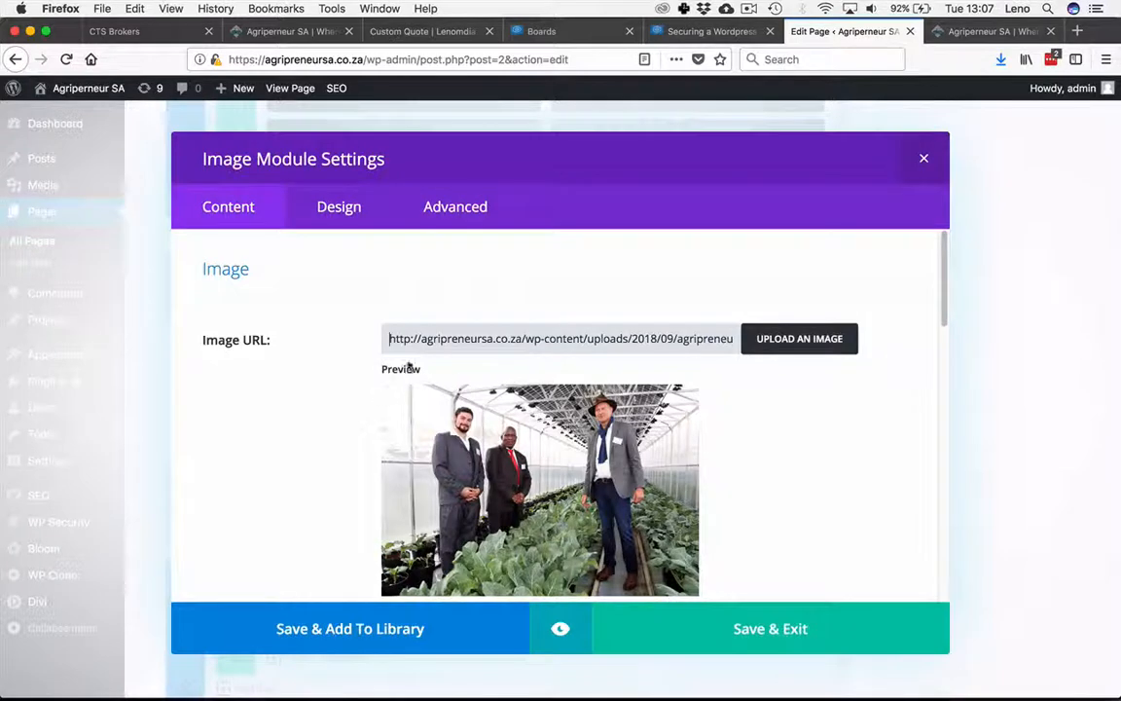
left_click(413, 339)
type("s")
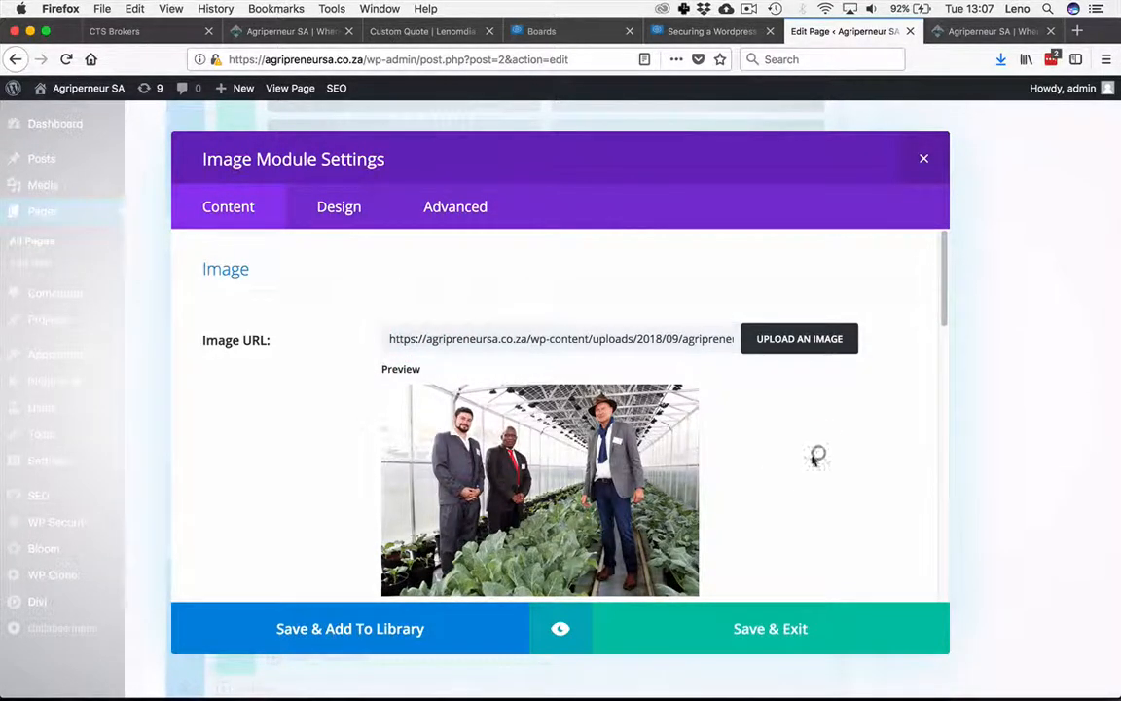
scroll(752, 472, "down", 5)
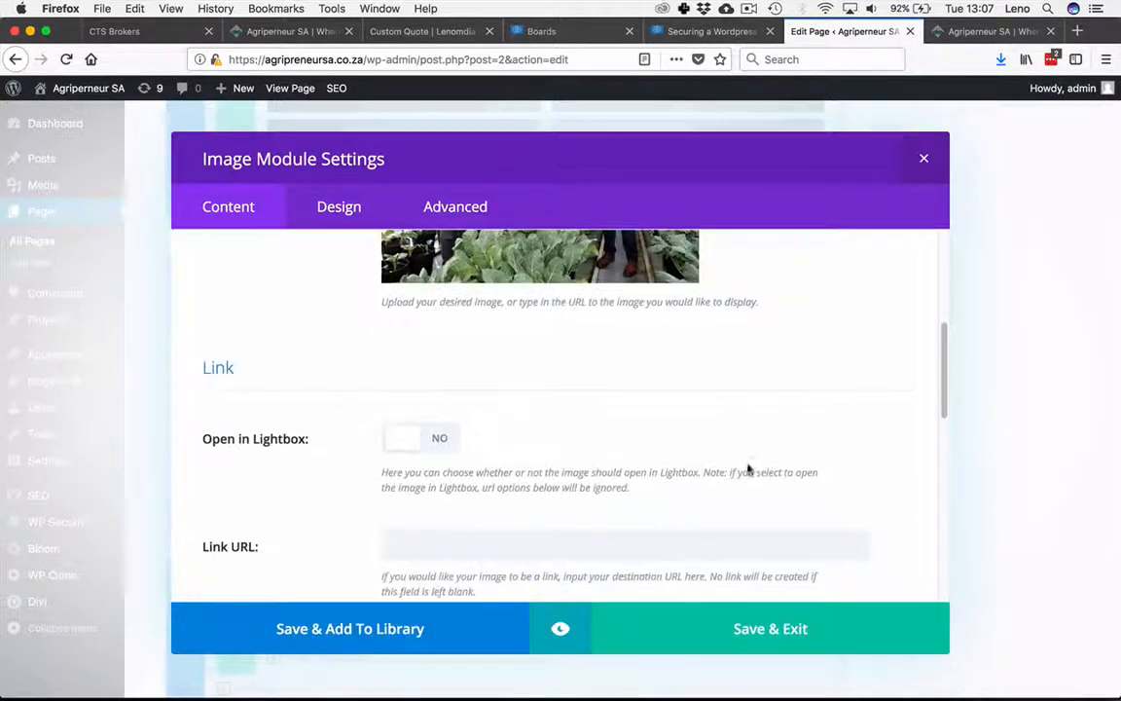
left_click(609, 542)
scroll(681, 506, "up", 5)
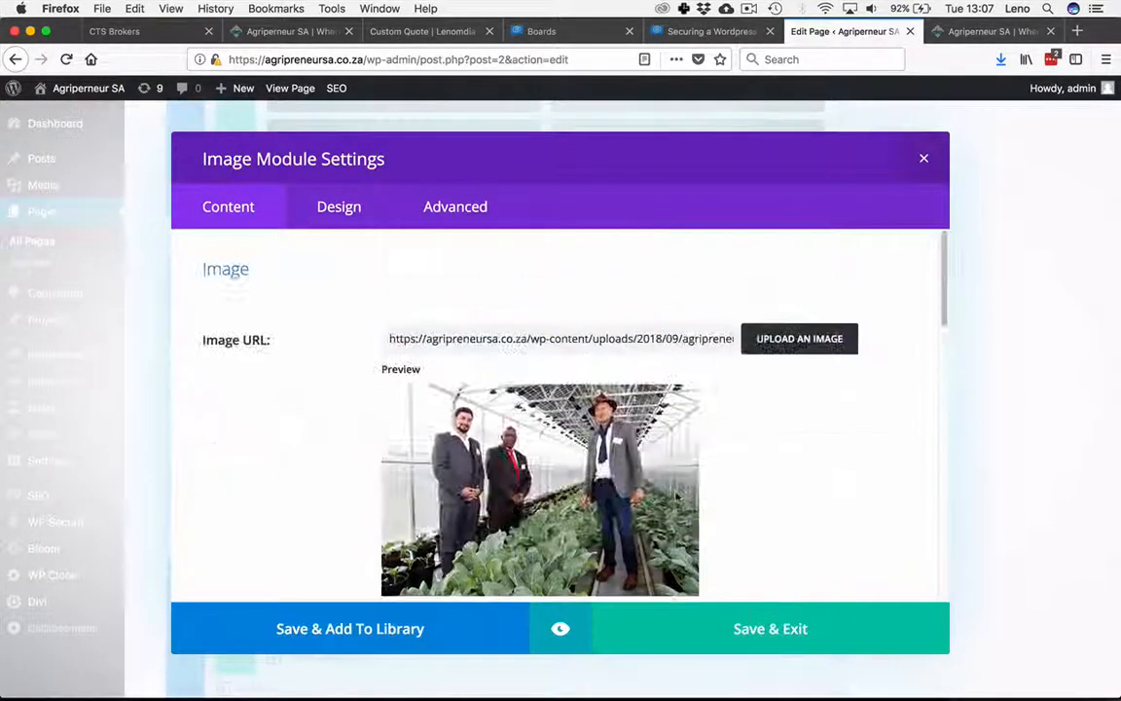
left_click(751, 471)
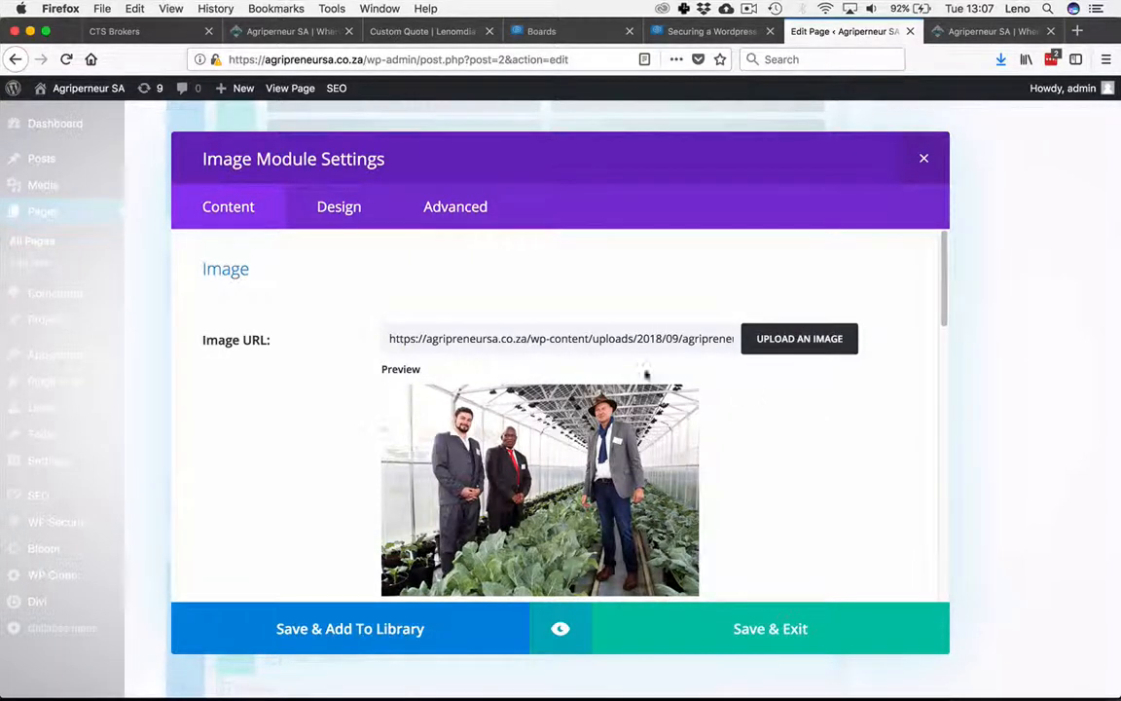
left_click(715, 629)
left_click(803, 624)
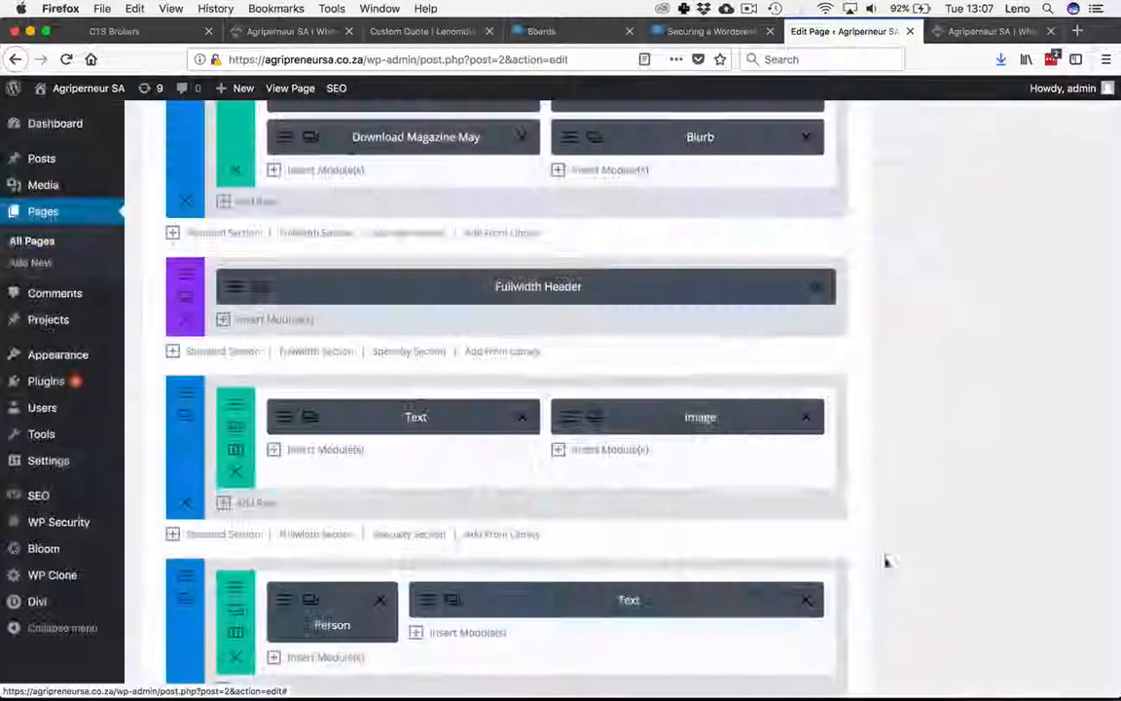
Step: Update the Home page to publish the changes
scroll(1065, 281, "up", 10)
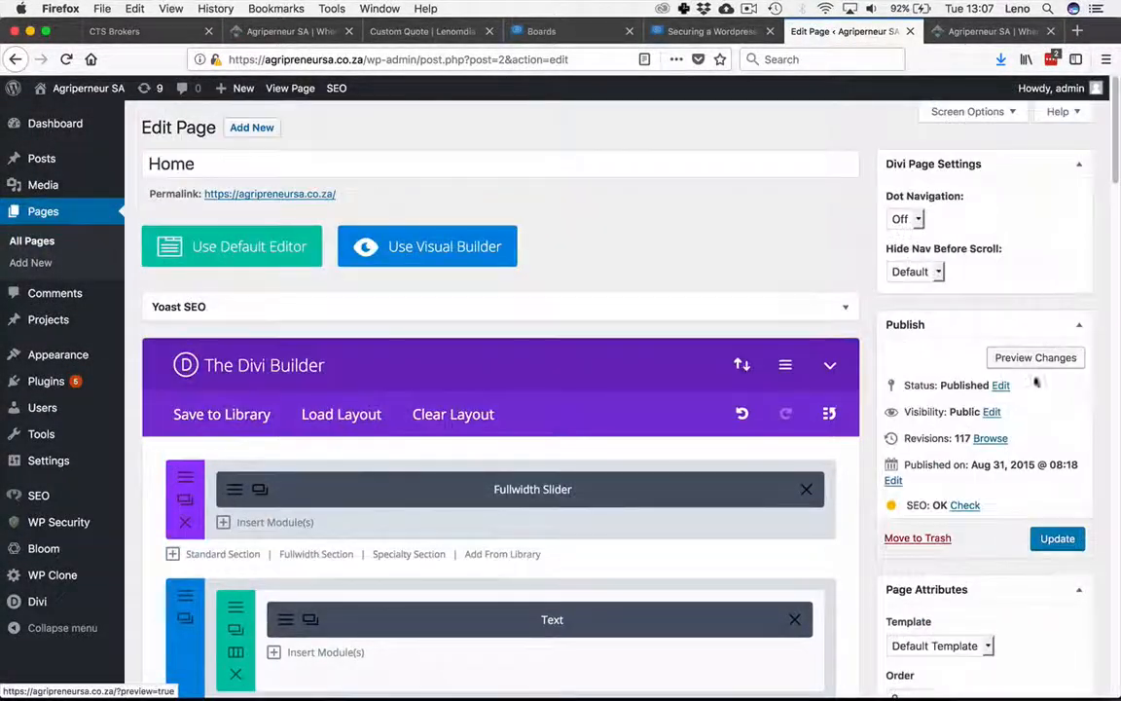
left_click(1057, 538)
scroll(643, 425, "down", 3)
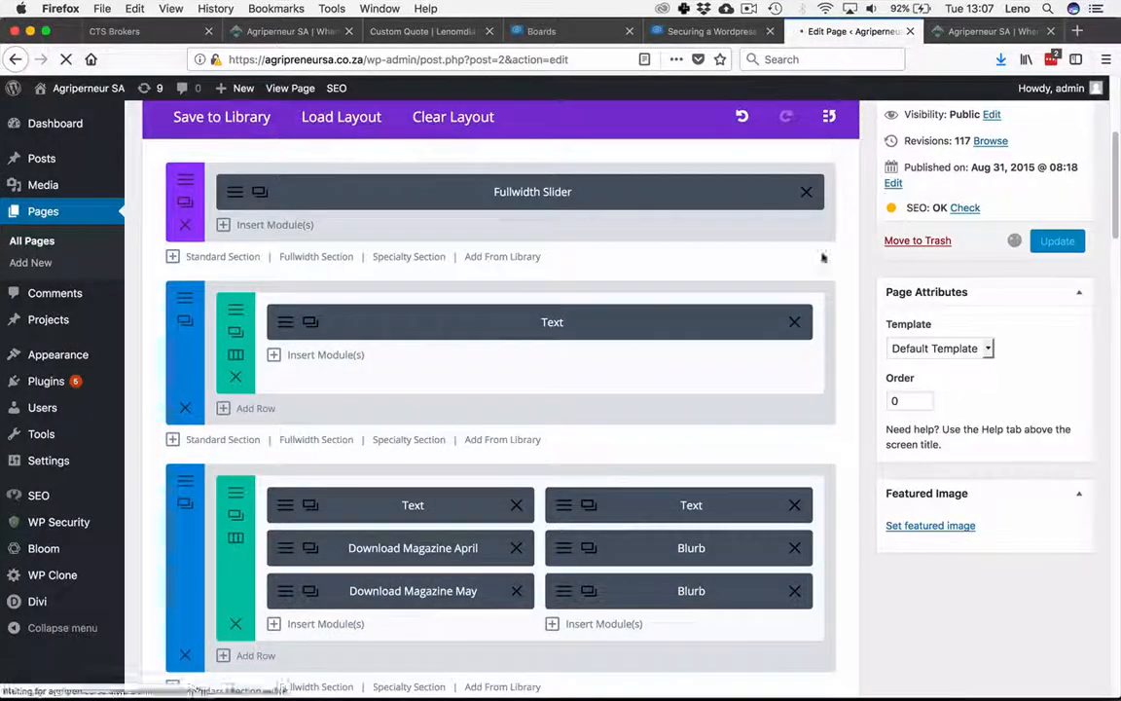
Step: Scroll through the front-end home page to review the images and footer
left_click(967, 31)
scroll(526, 477, "down", 15)
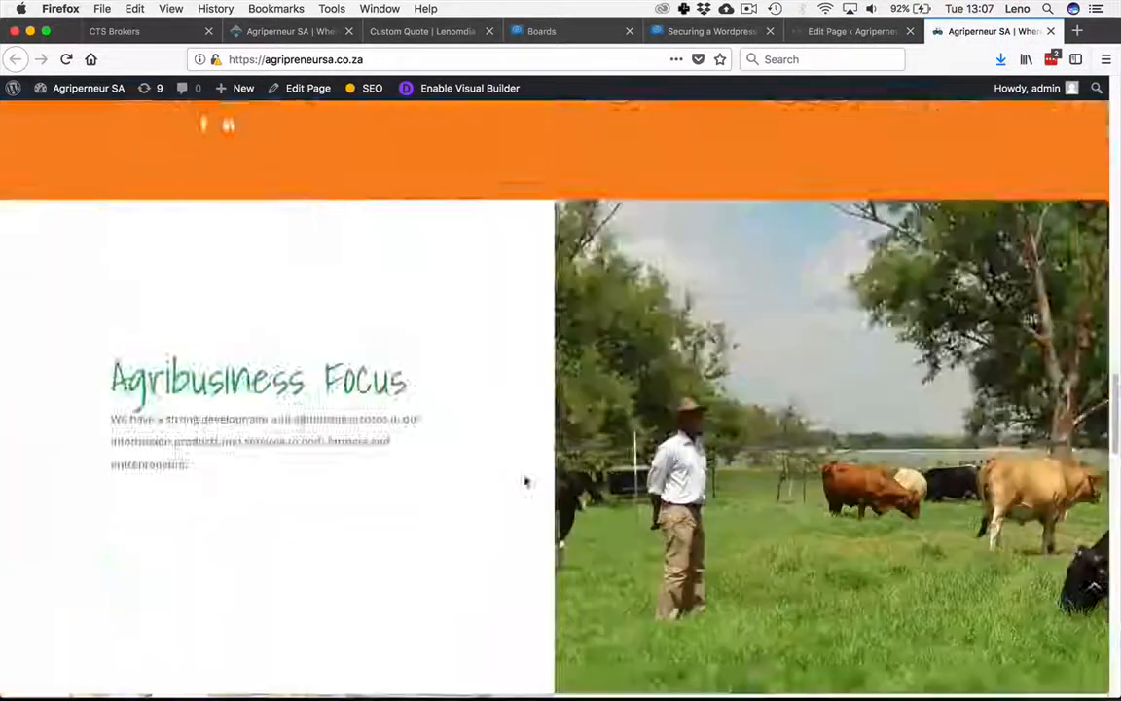
scroll(513, 463, "up", 5)
scroll(507, 456, "down", 1)
scroll(507, 456, "down", 3)
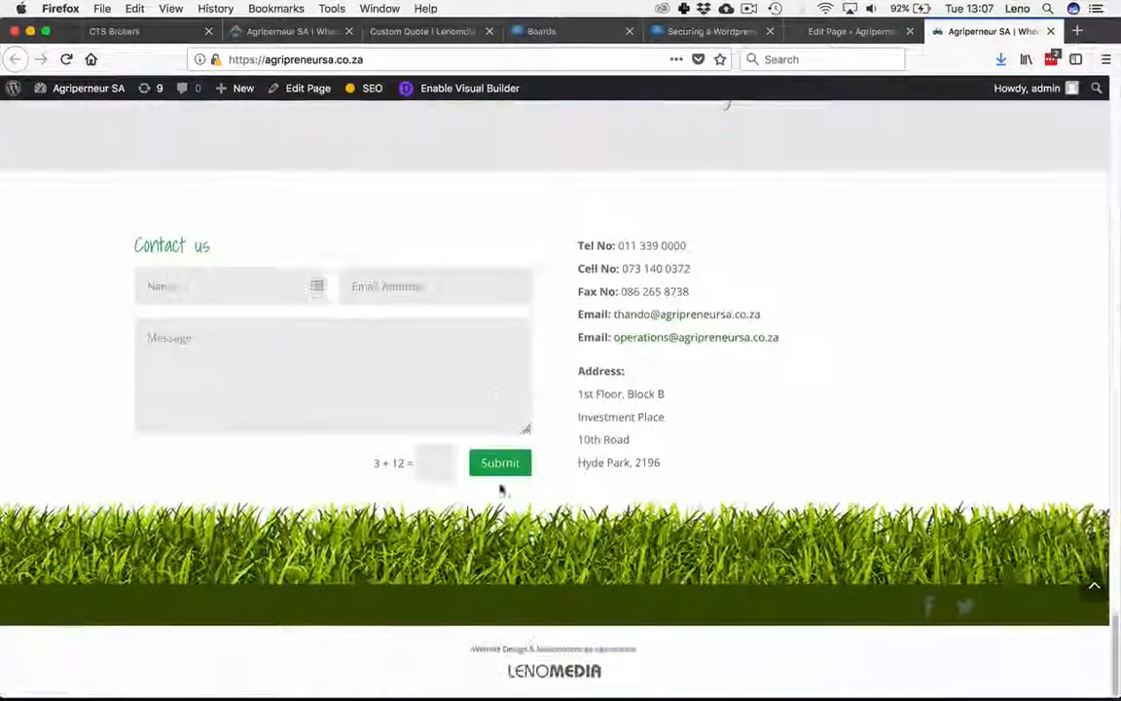